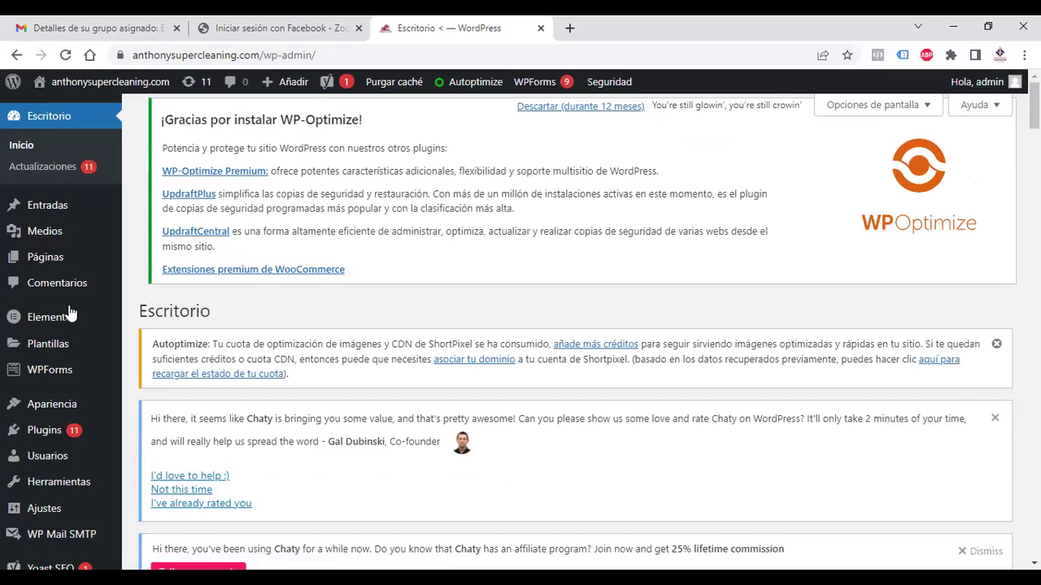
Open the live site in a separate browser tab and examine the home page's sections from the banner down to the footer
middle_click(110, 81)
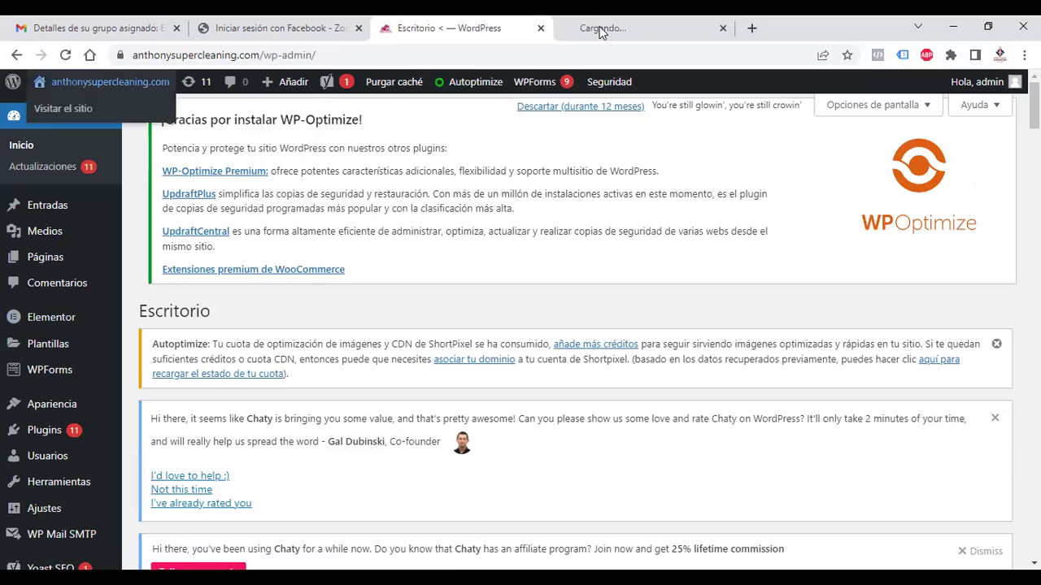
click(600, 30)
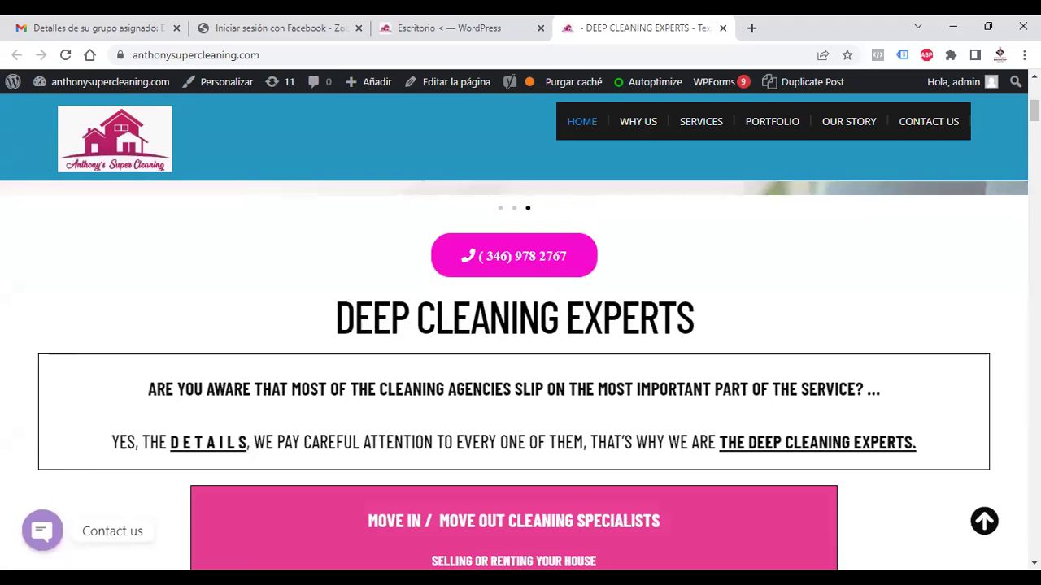
scroll(520, 374, down, 5)
scroll(520, 374, down, 5)
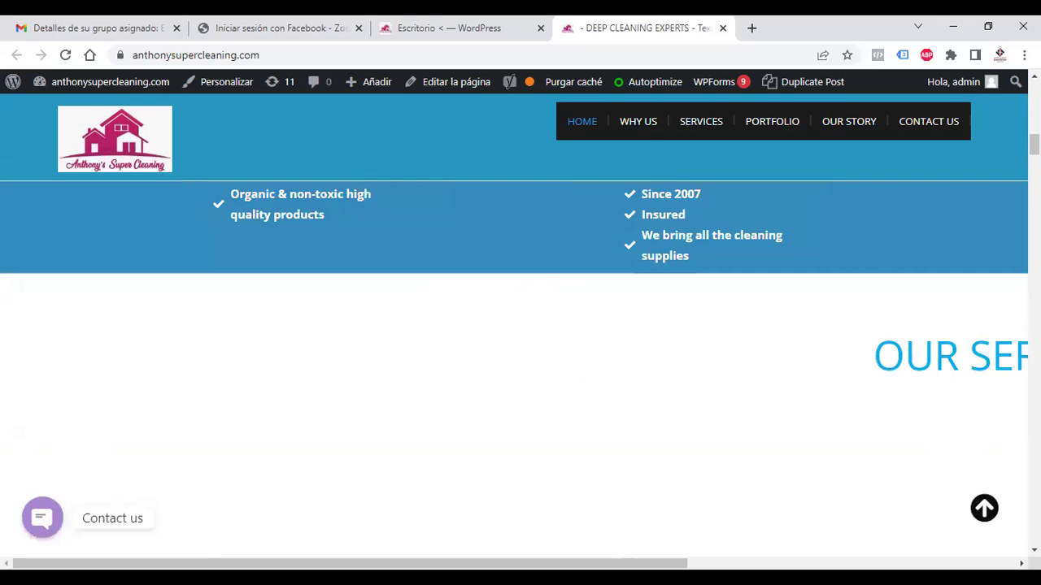
scroll(521, 374, down, 5)
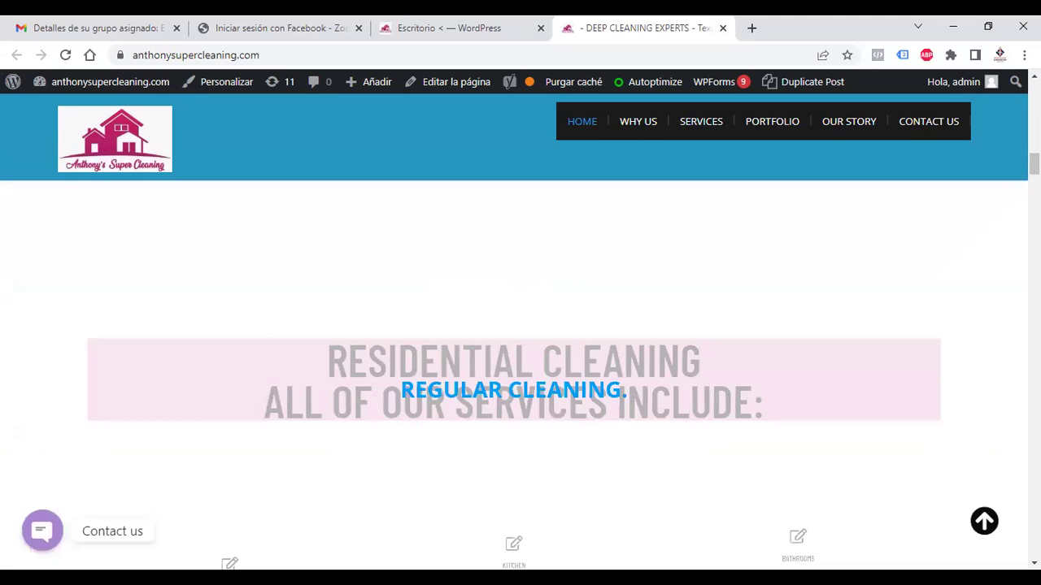
scroll(521, 374, down, 5)
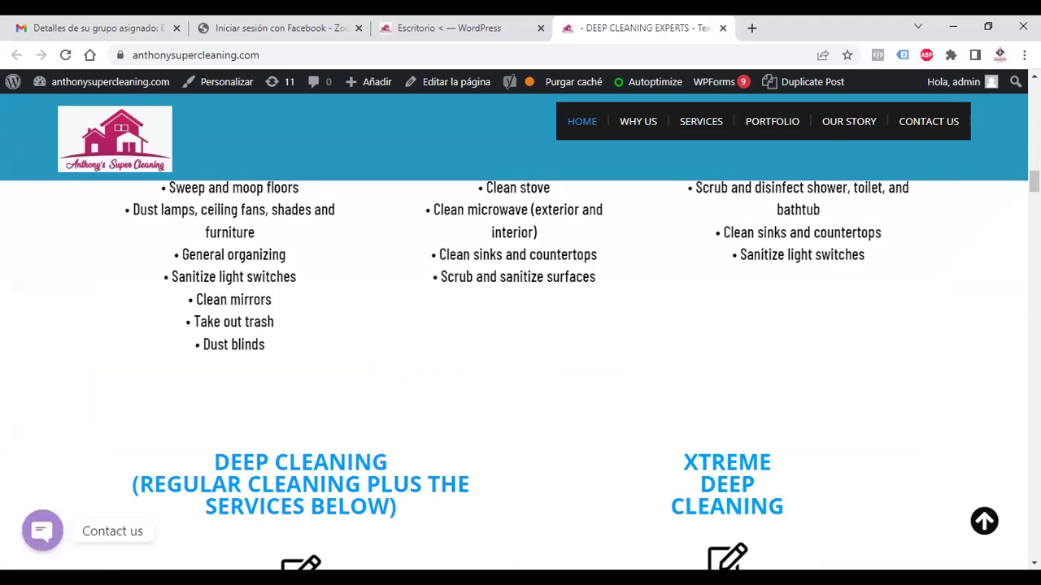
scroll(521, 373, down, 4)
scroll(520, 374, down, 5)
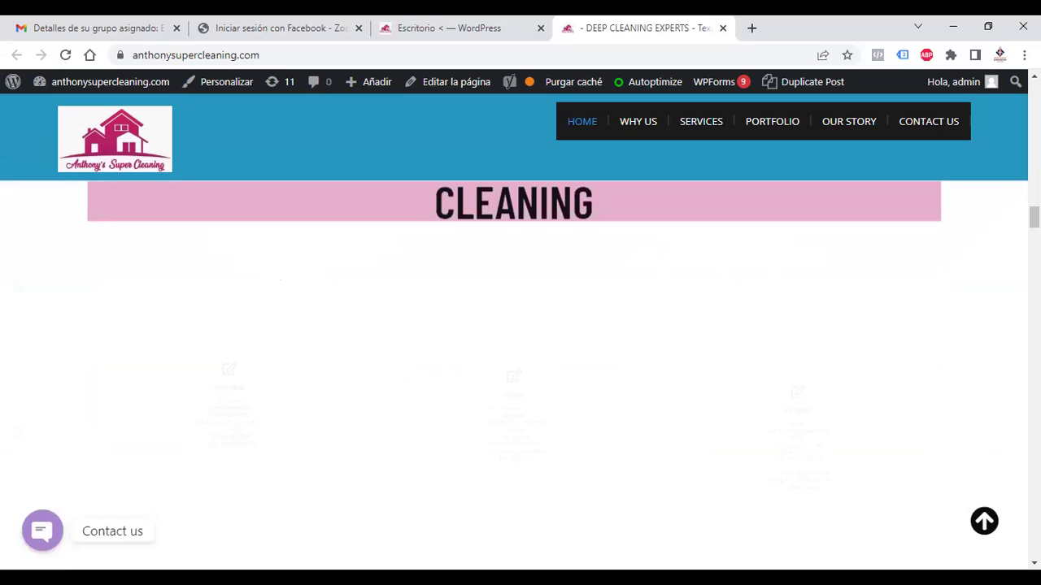
scroll(521, 374, down, 5)
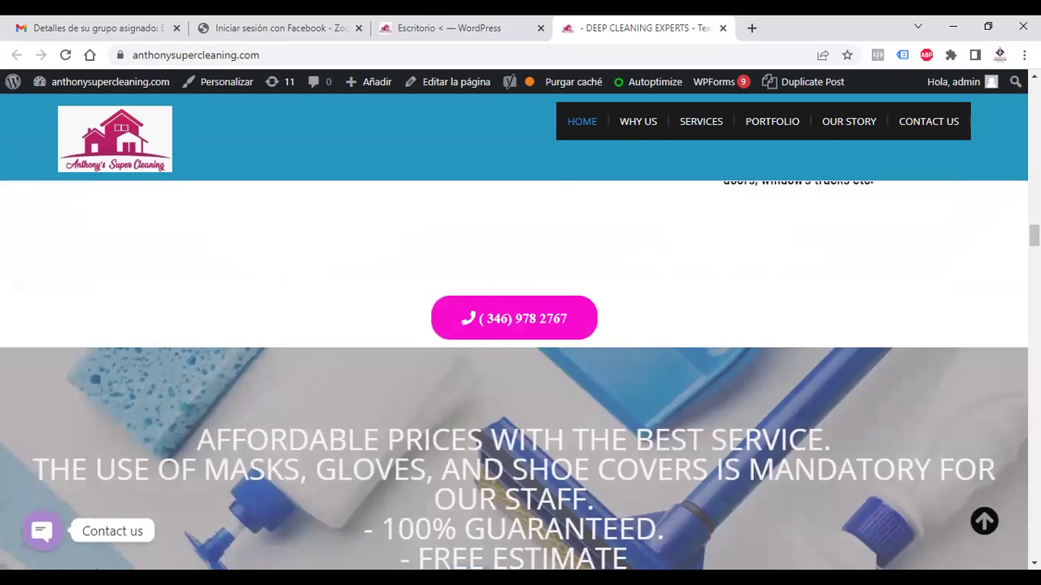
scroll(520, 374, down, 5)
scroll(521, 374, down, 5)
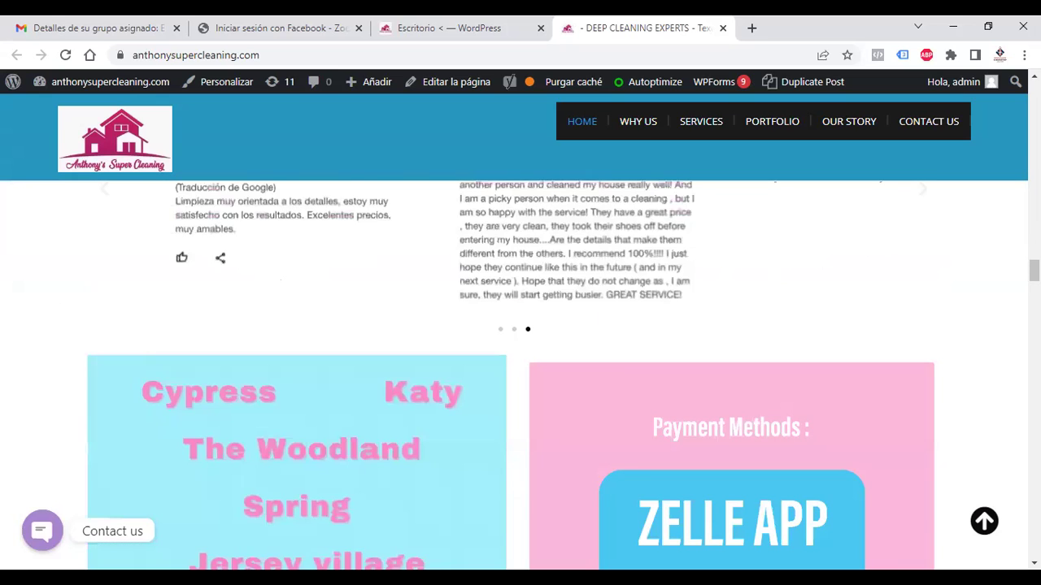
scroll(520, 374, down, 5)
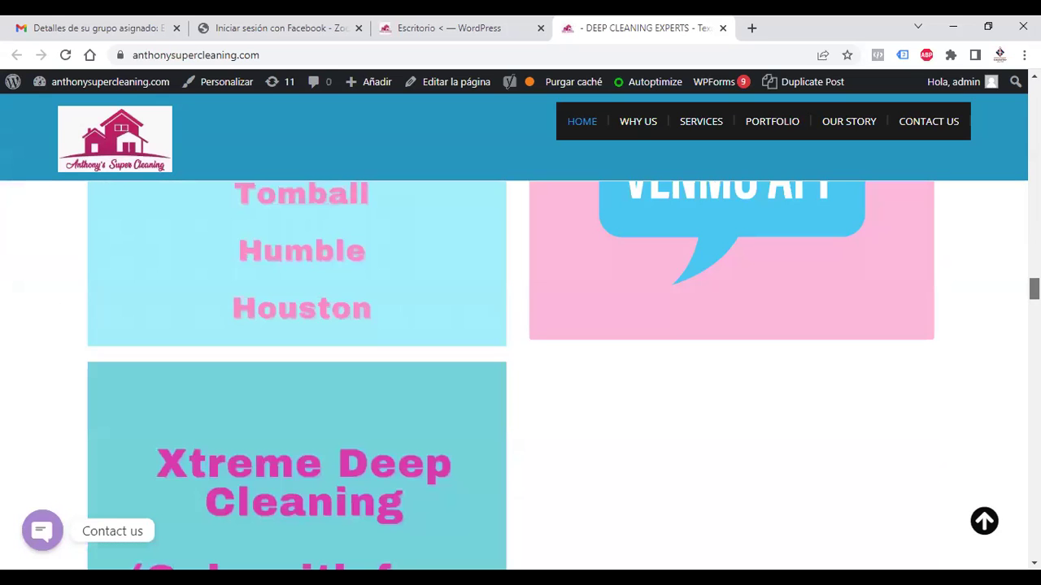
scroll(521, 374, down, 5)
scroll(520, 374, down, 1)
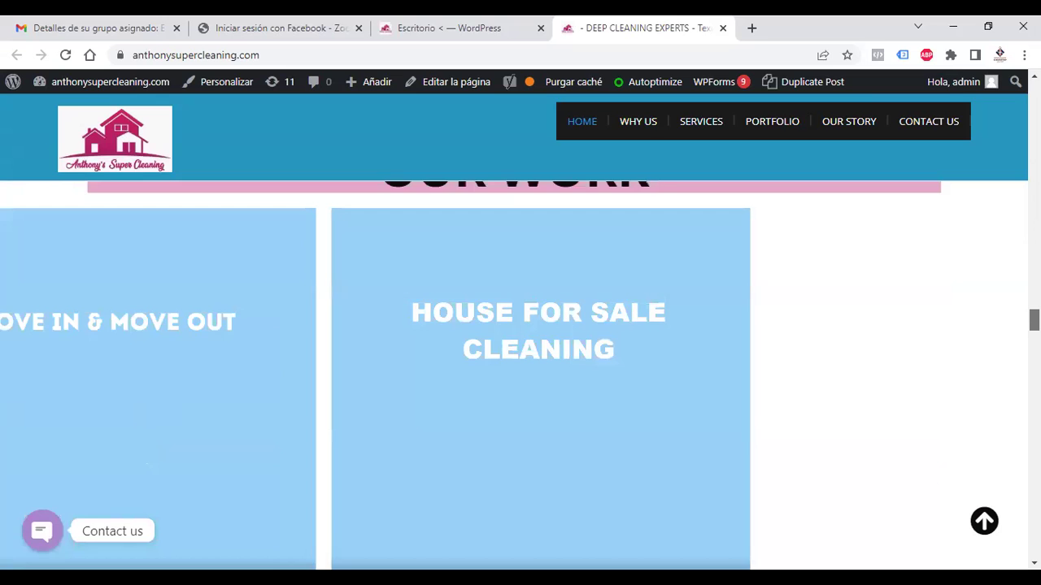
scroll(521, 374, down, 3)
scroll(521, 374, down, 3)
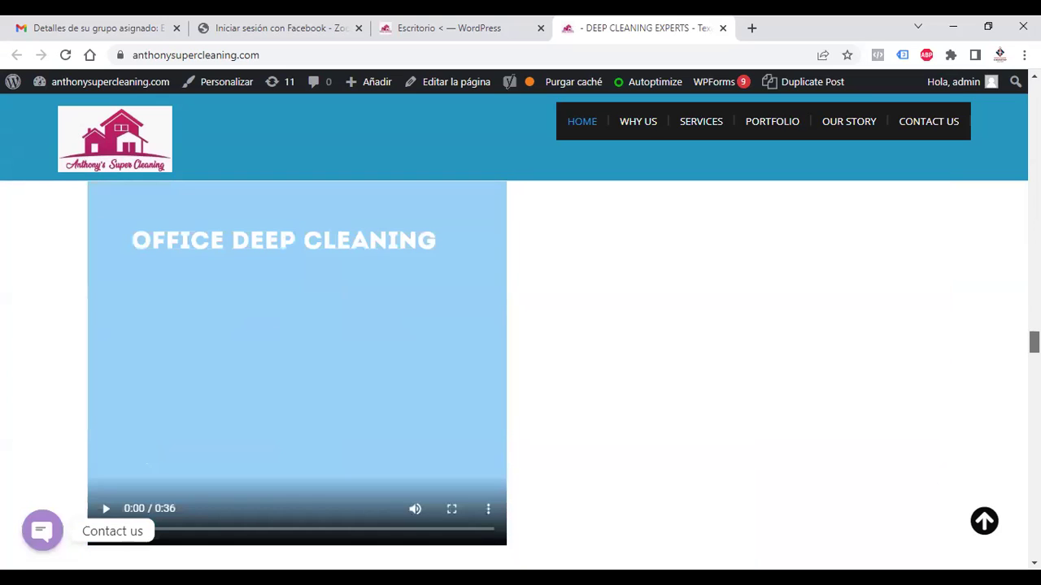
scroll(520, 374, down, 3)
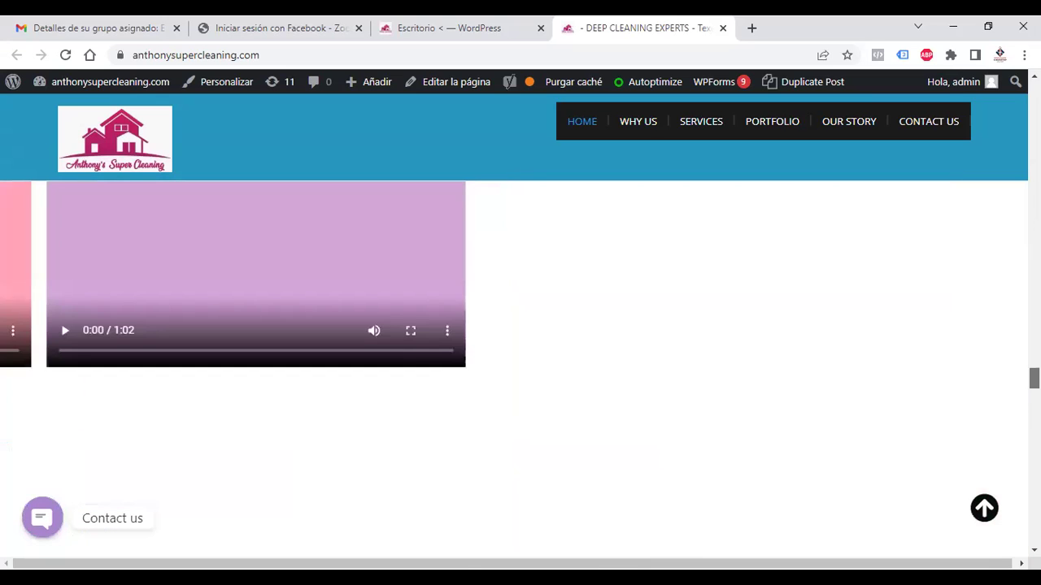
scroll(520, 374, down, 1)
scroll(521, 374, down, 4)
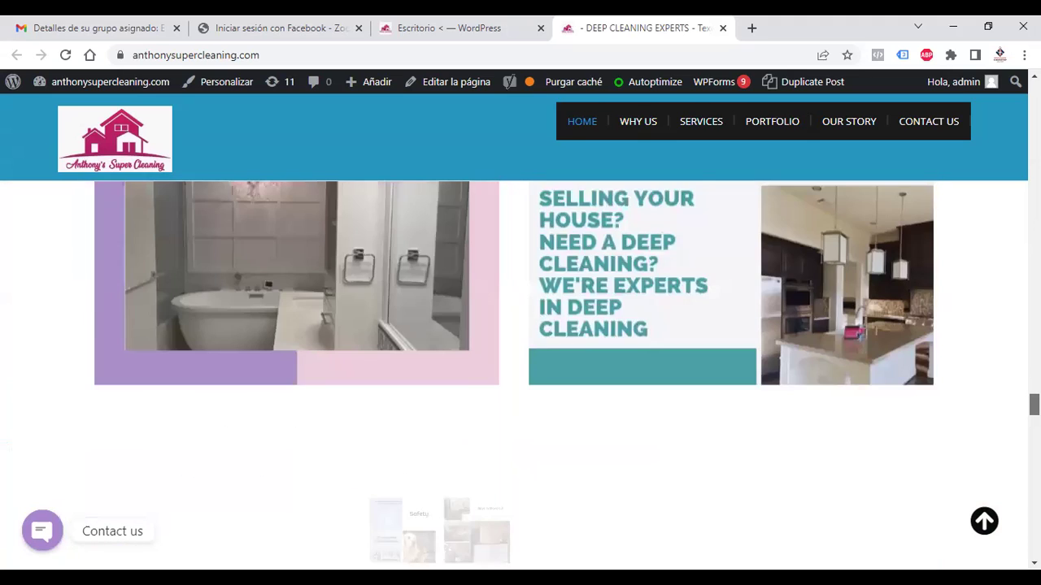
scroll(520, 374, down, 4)
scroll(521, 374, down, 4)
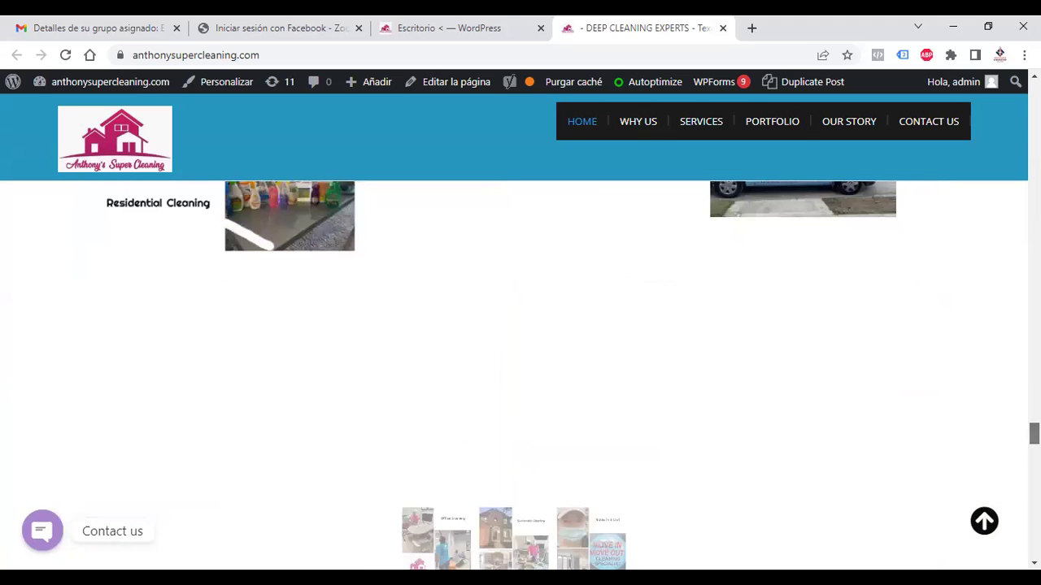
scroll(521, 374, down, 4)
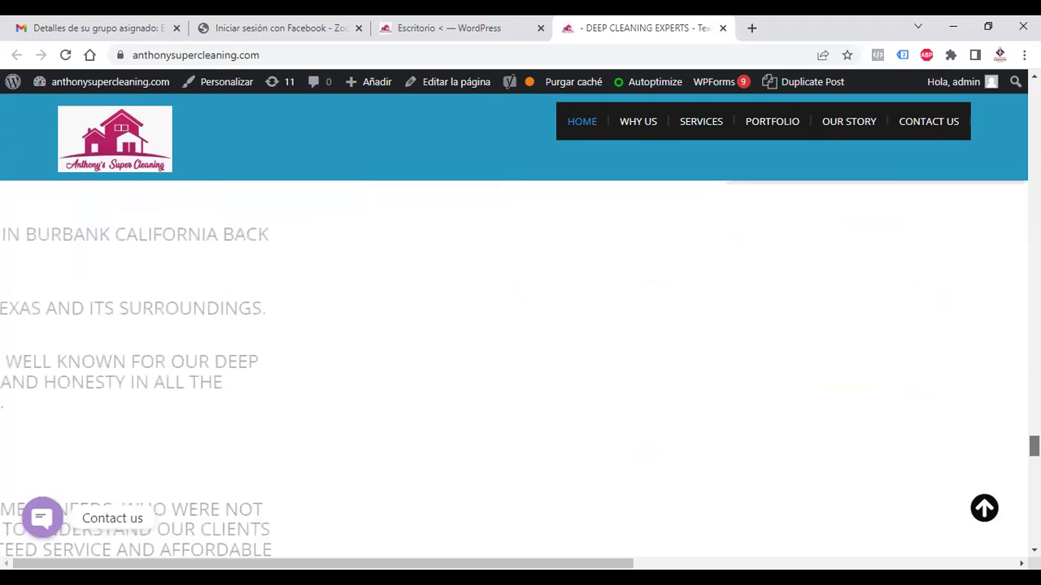
scroll(520, 374, down, 1)
scroll(520, 374, down, 4)
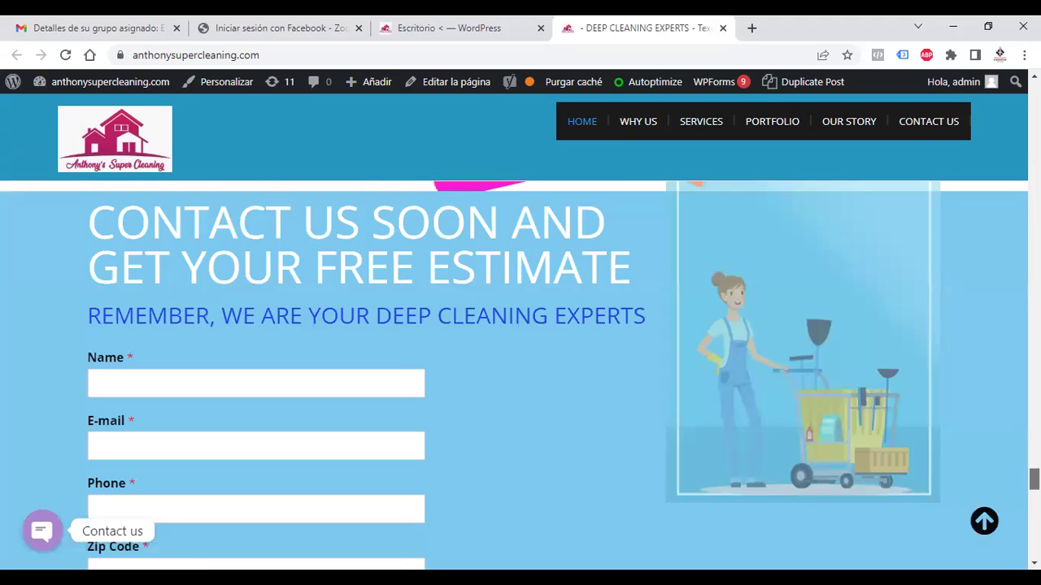
scroll(521, 374, down, 2)
scroll(520, 374, down, 5)
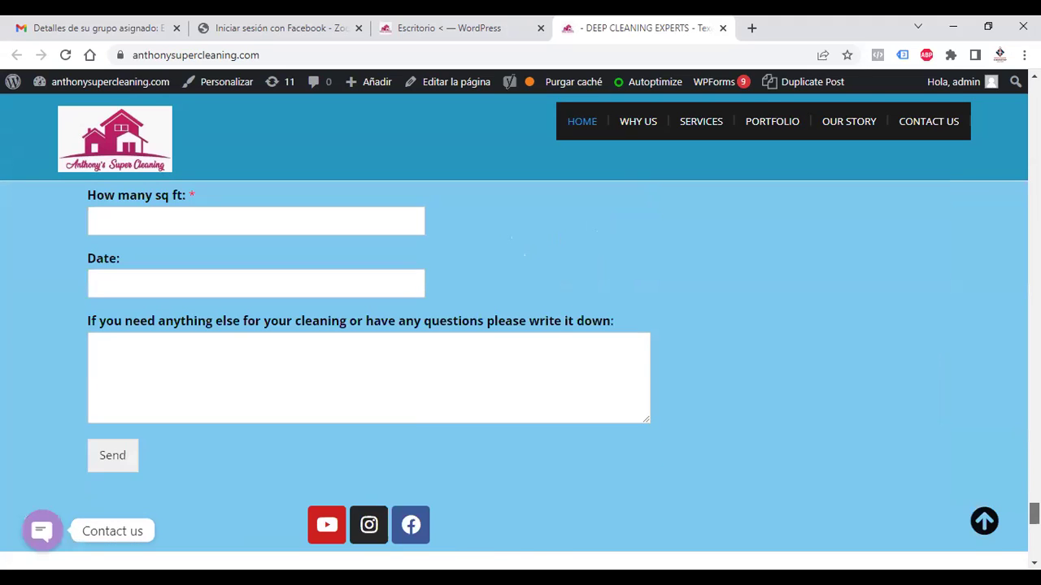
scroll(520, 374, down, 5)
scroll(520, 374, down, 4)
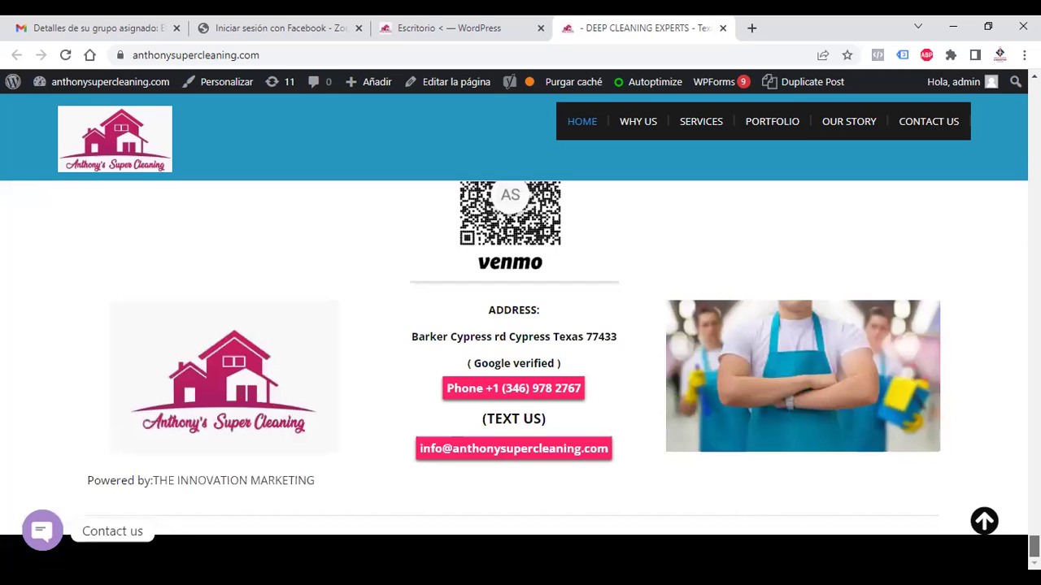
Go back up through the home page and examine its header, navigation and banner slider
scroll(521, 374, up, 3)
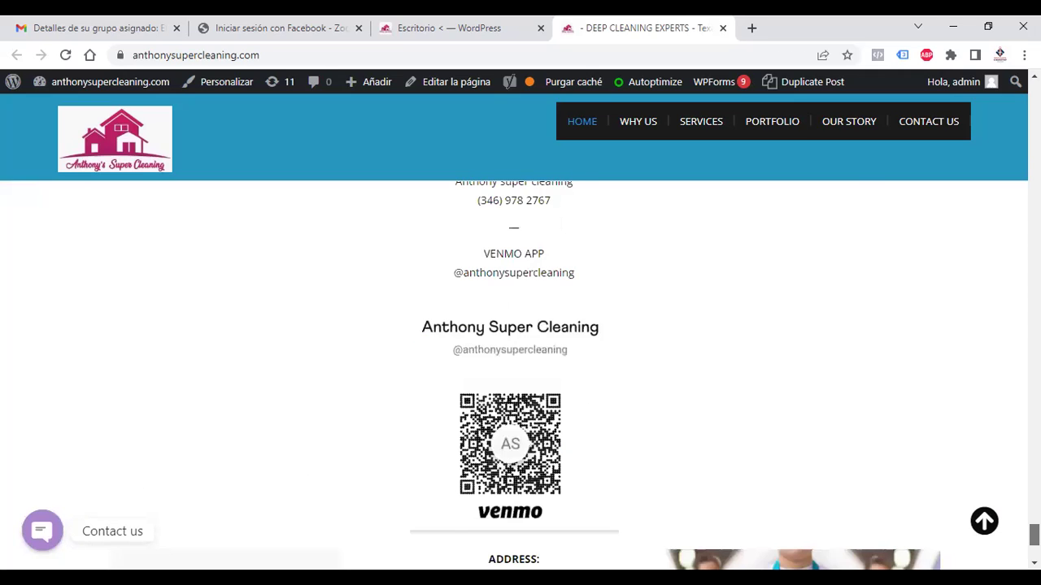
scroll(521, 374, up, 5)
scroll(520, 374, up, 5)
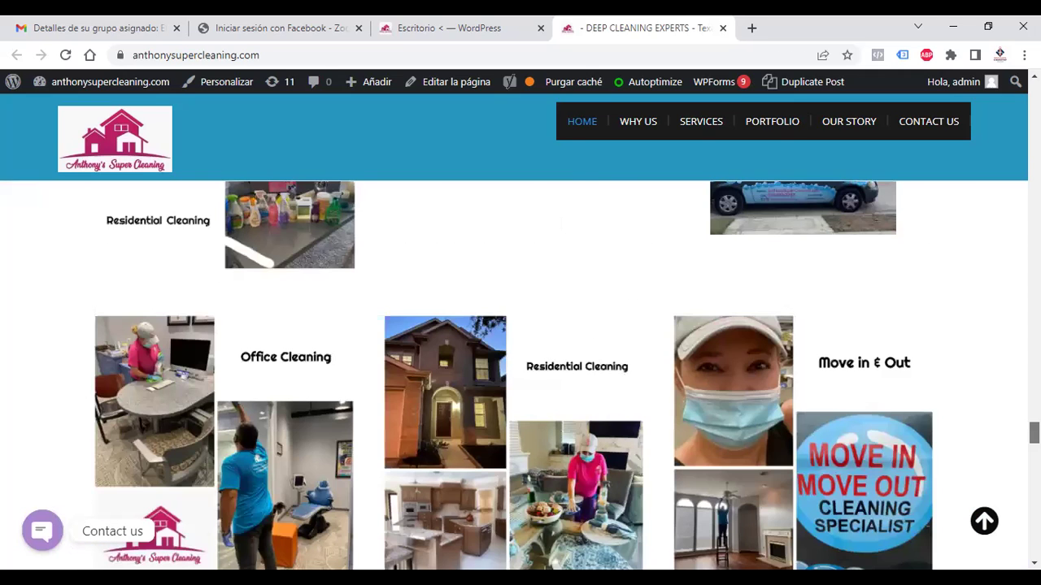
scroll(521, 374, up, 10)
scroll(521, 374, up, 10)
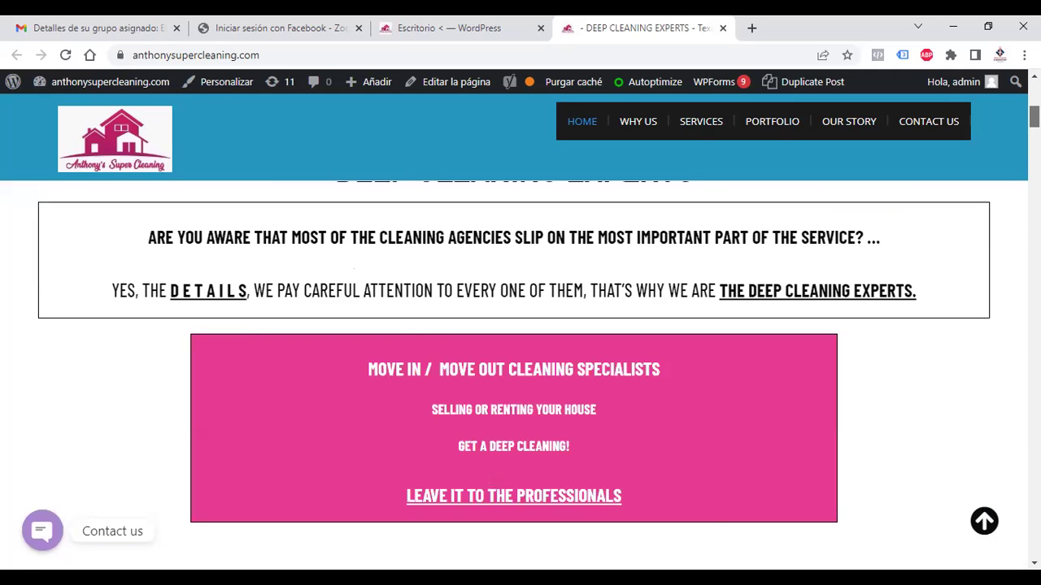
scroll(520, 374, up, 10)
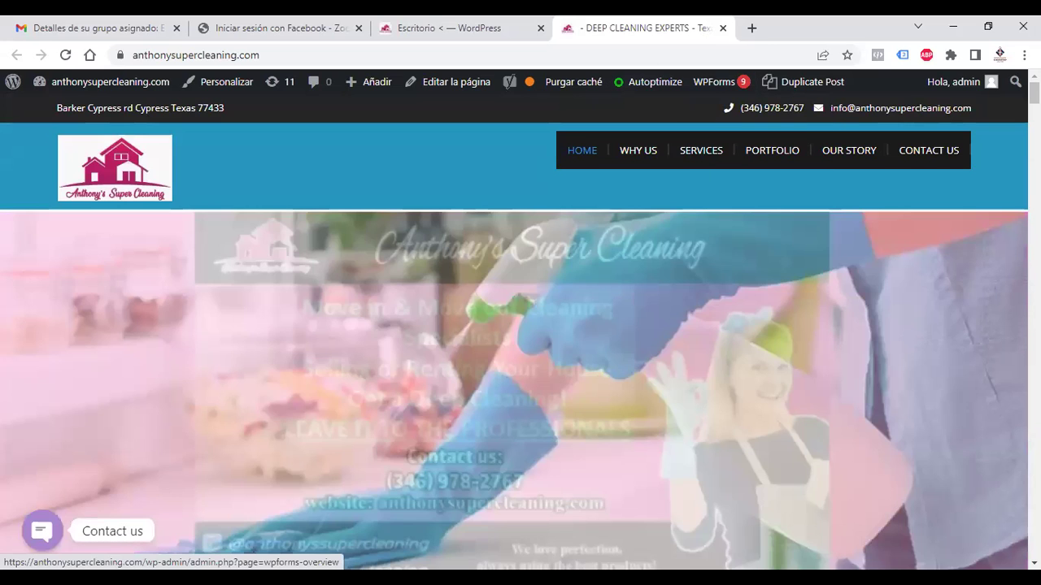
scroll(521, 325, down, 2)
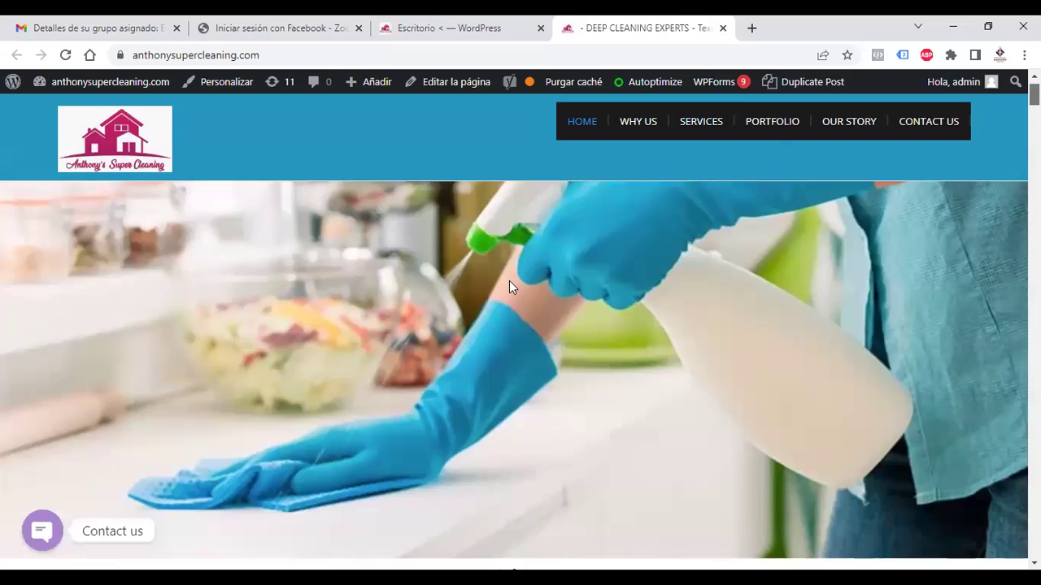
scroll(521, 314, up, 1)
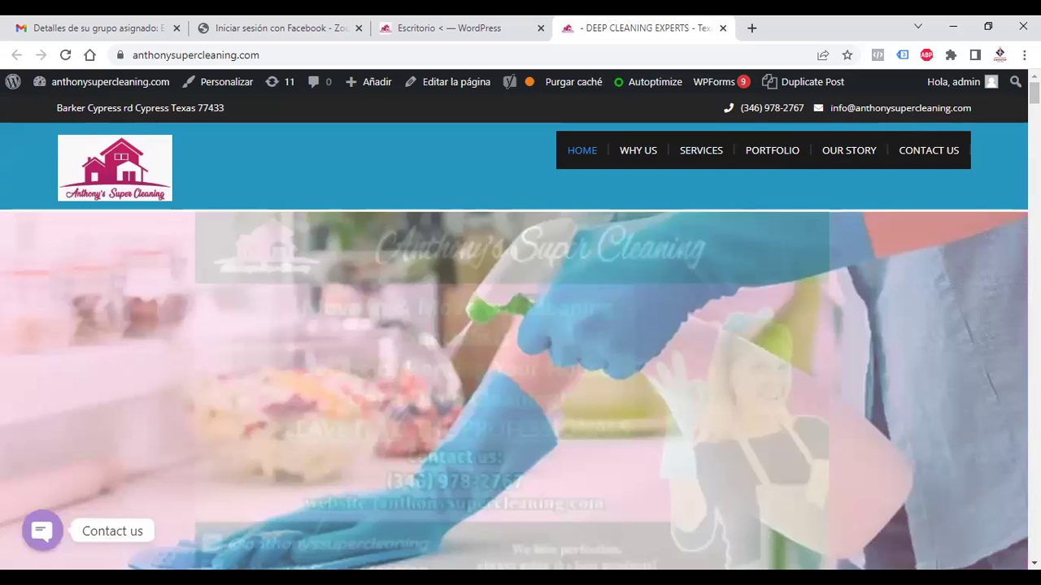
Review the home page's content again from the quote section to Our Story, and return to its beginning
scroll(520, 326, down, 5)
scroll(520, 325, down, 5)
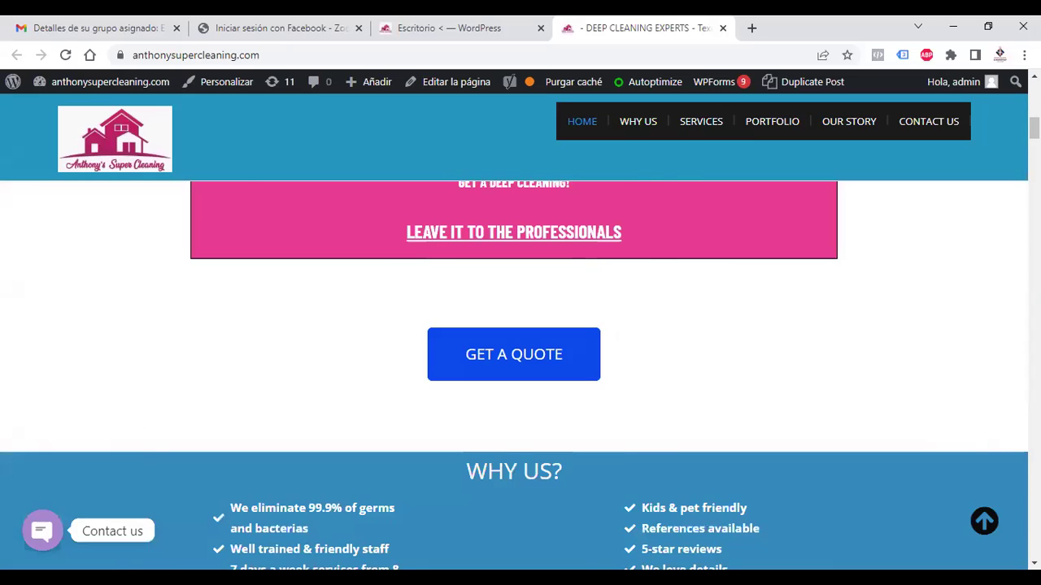
scroll(520, 325, down, 5)
scroll(520, 325, down, 5)
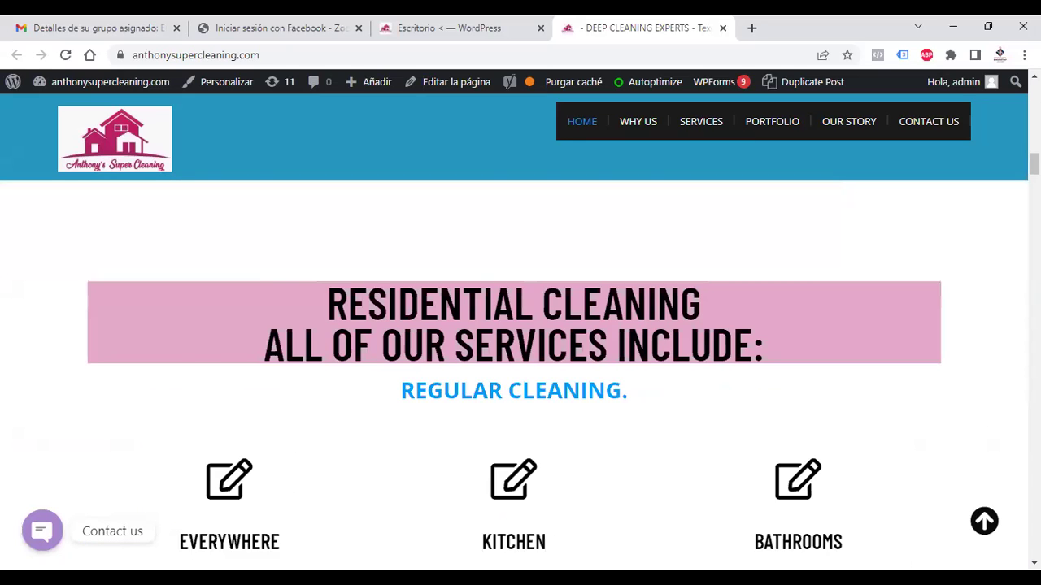
scroll(520, 325, down, 5)
scroll(520, 325, down, 5)
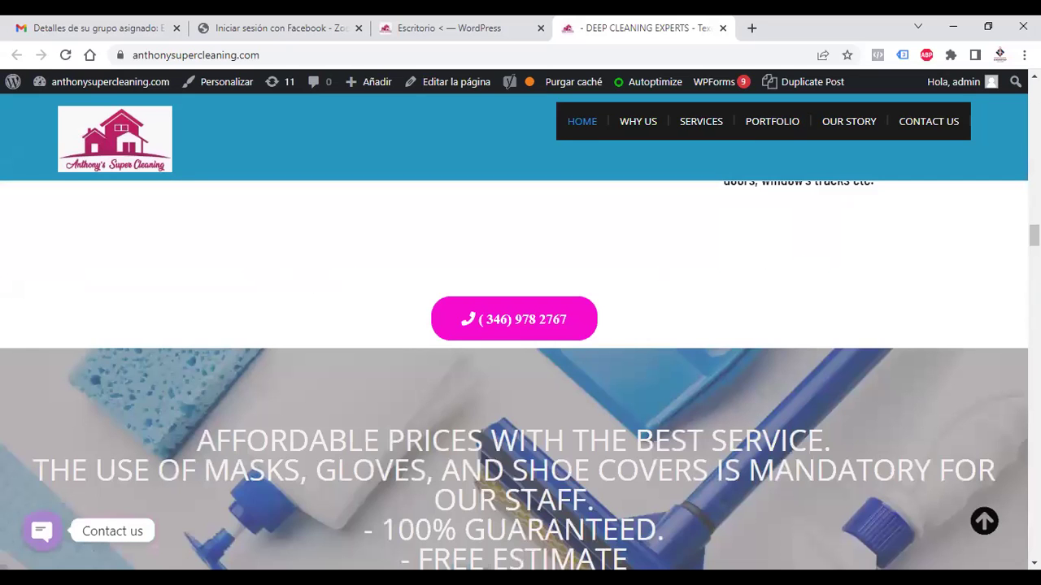
scroll(520, 325, down, 5)
scroll(521, 325, down, 5)
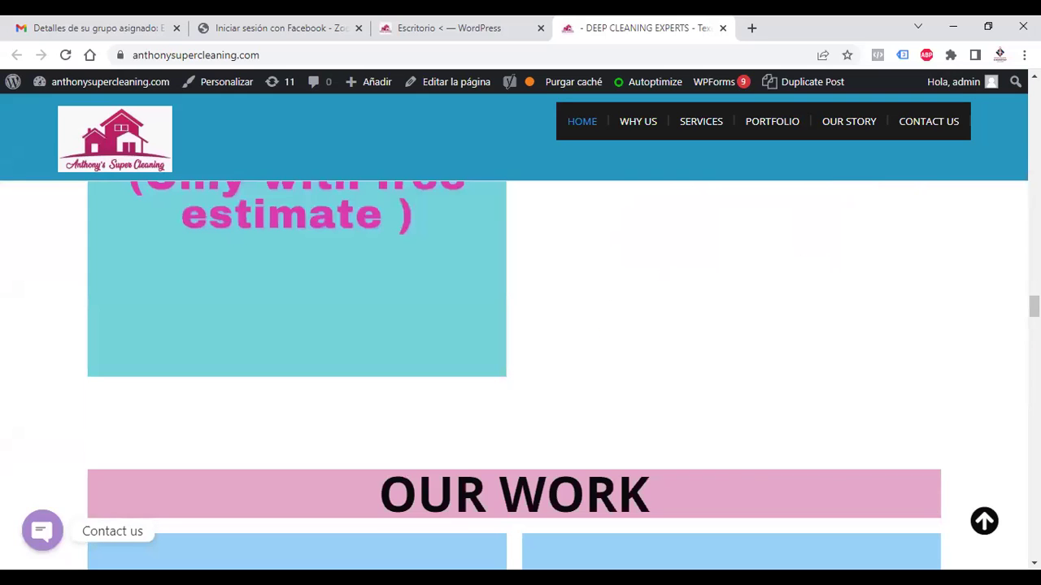
scroll(521, 325, down, 5)
scroll(521, 374, down, 5)
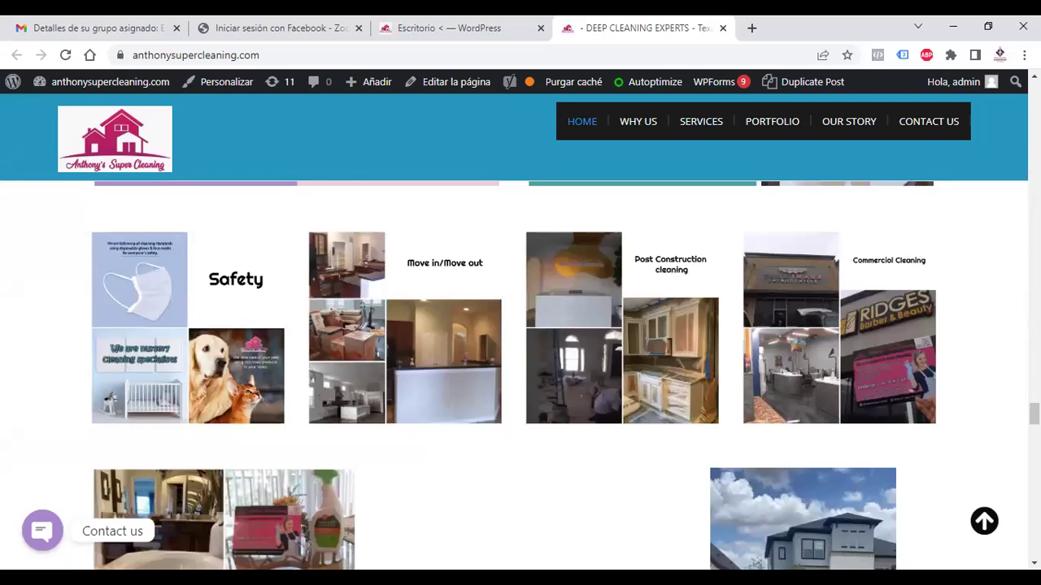
scroll(521, 374, down, 5)
scroll(520, 374, down, 5)
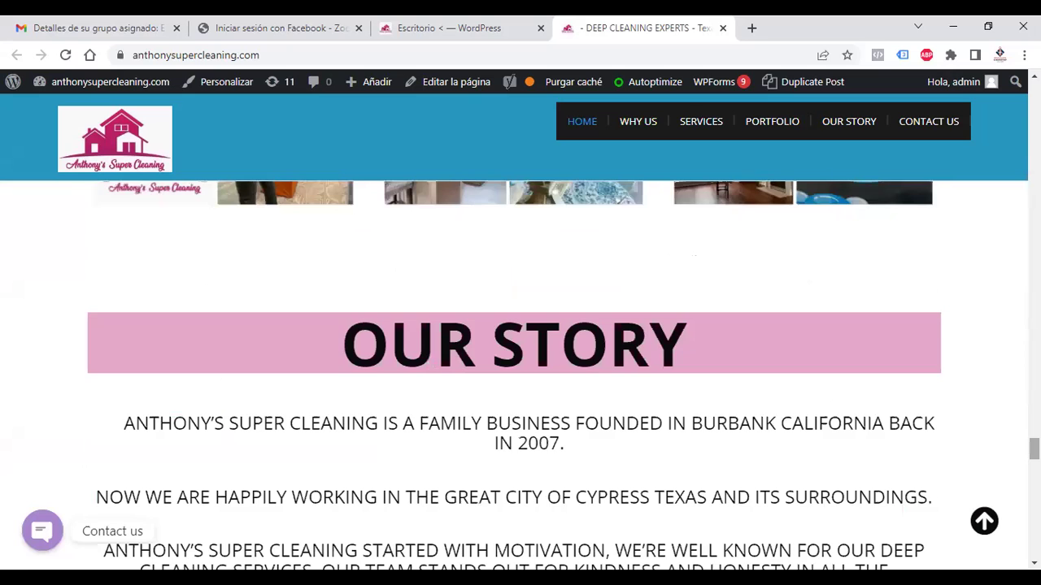
key(Home)
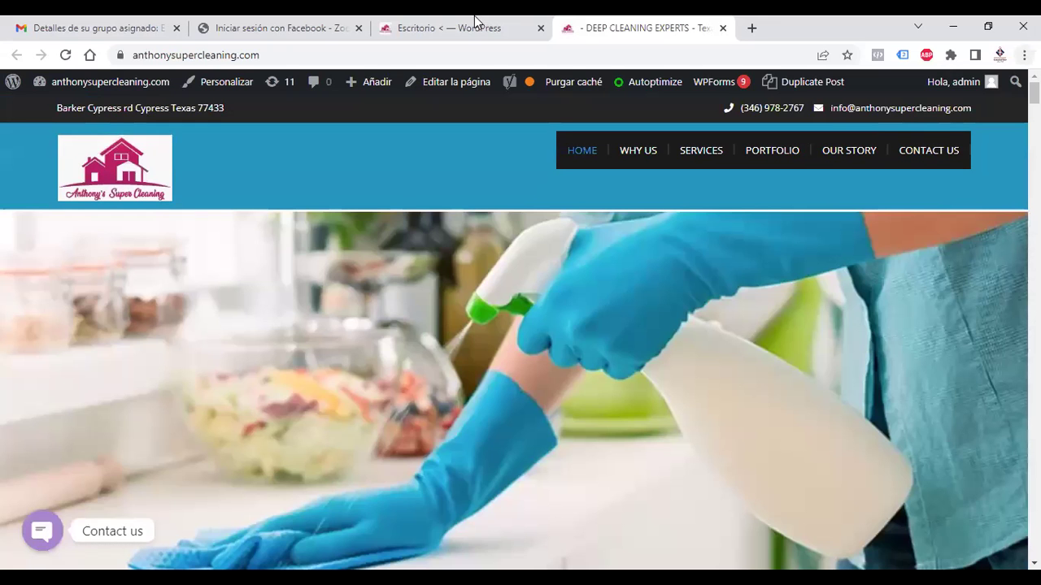
Switch back to the WordPress dashboard and show the table of all the site's pages
click(478, 23)
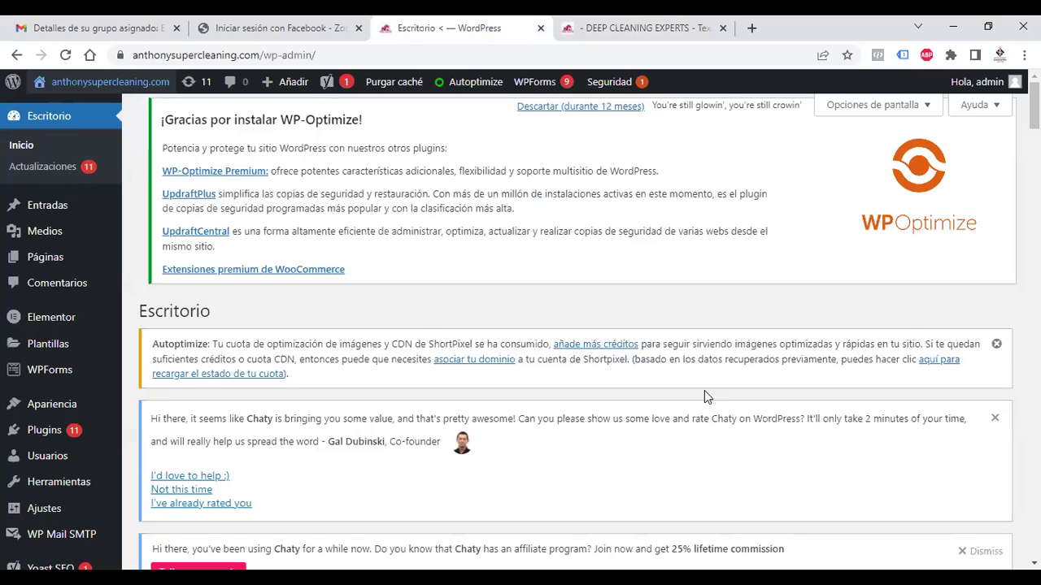
click(45, 257)
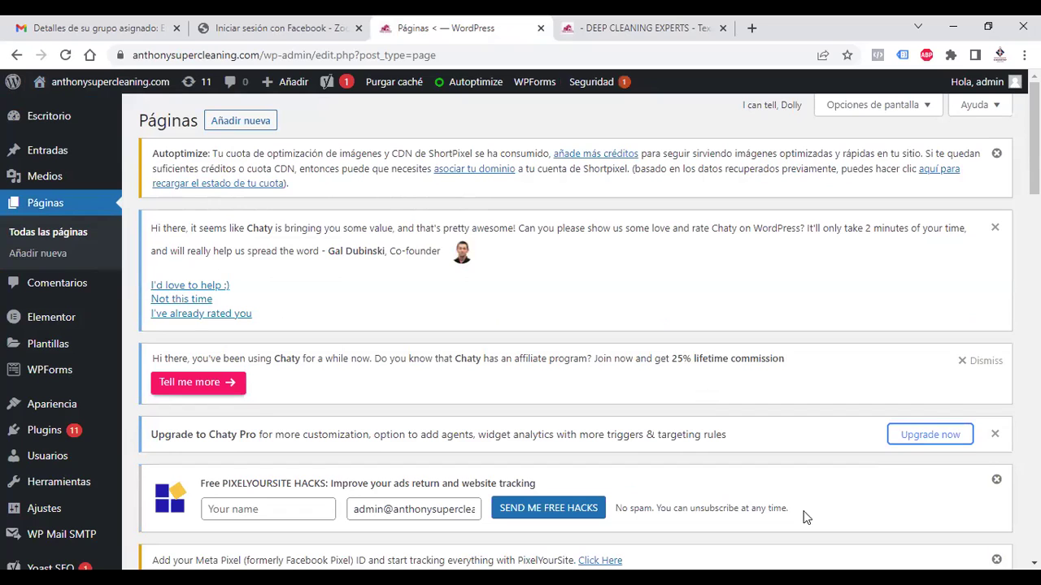
scroll(569, 325, down, 5)
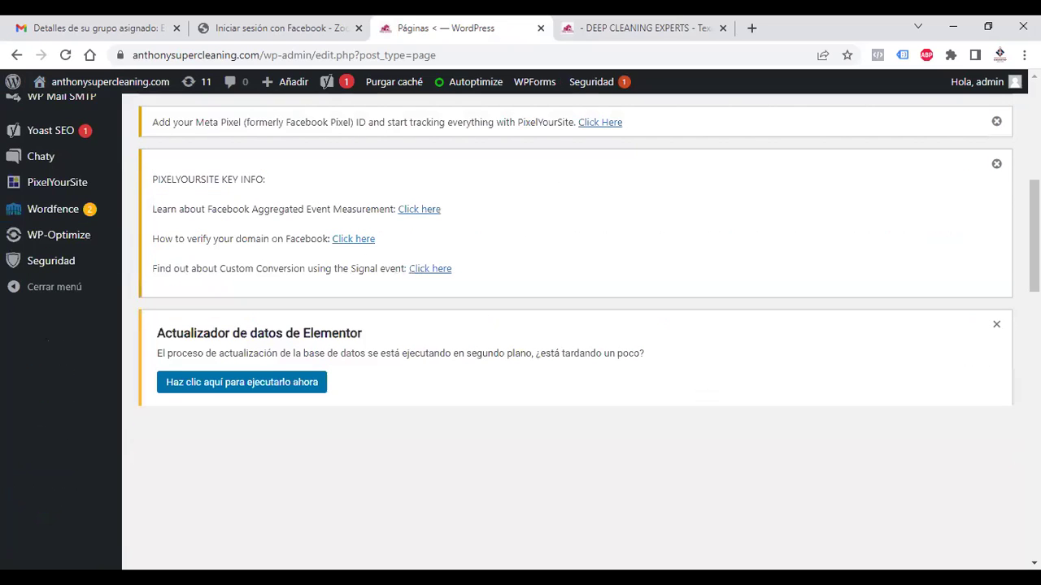
scroll(569, 325, down, 5)
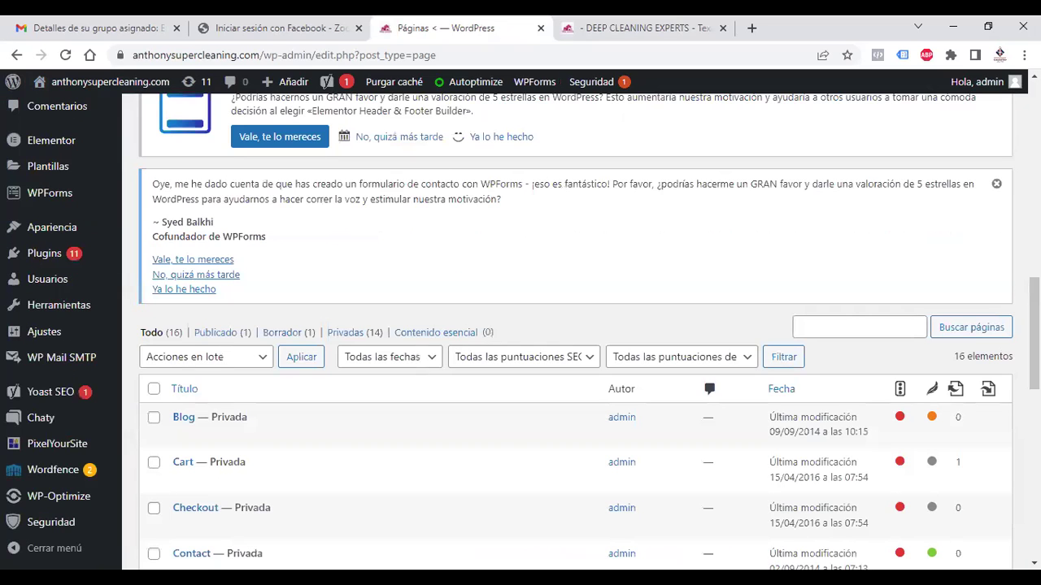
Open the Home page from the pages table in the block editor and close the welcome dialog
scroll(1003, 463, down, 5)
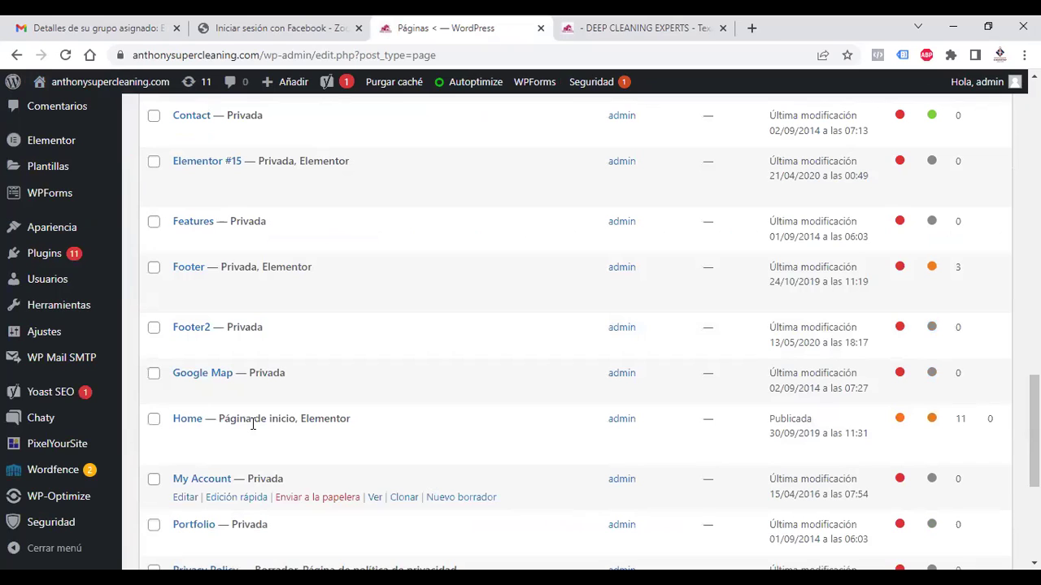
click(188, 419)
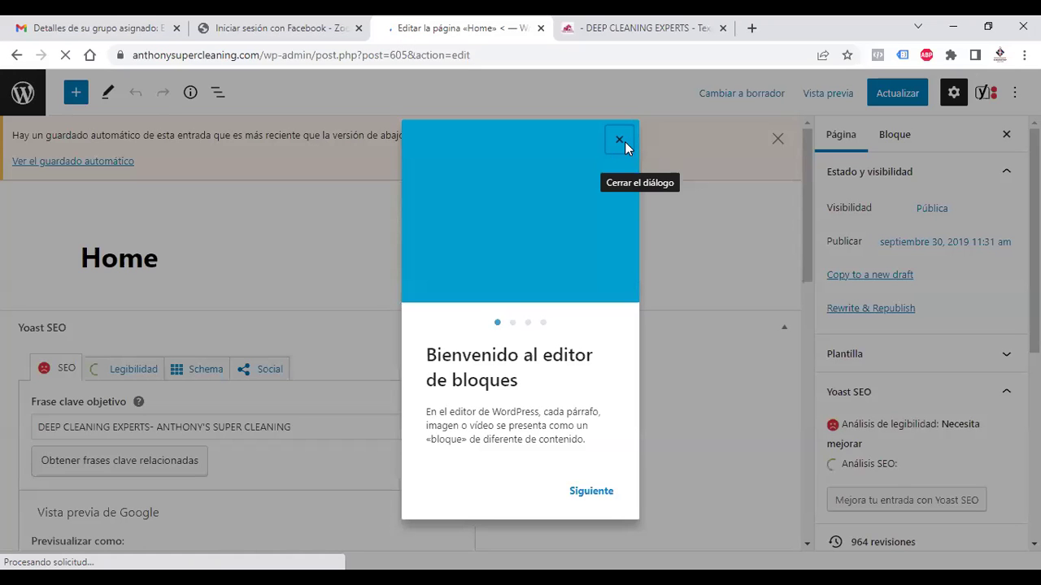
click(624, 144)
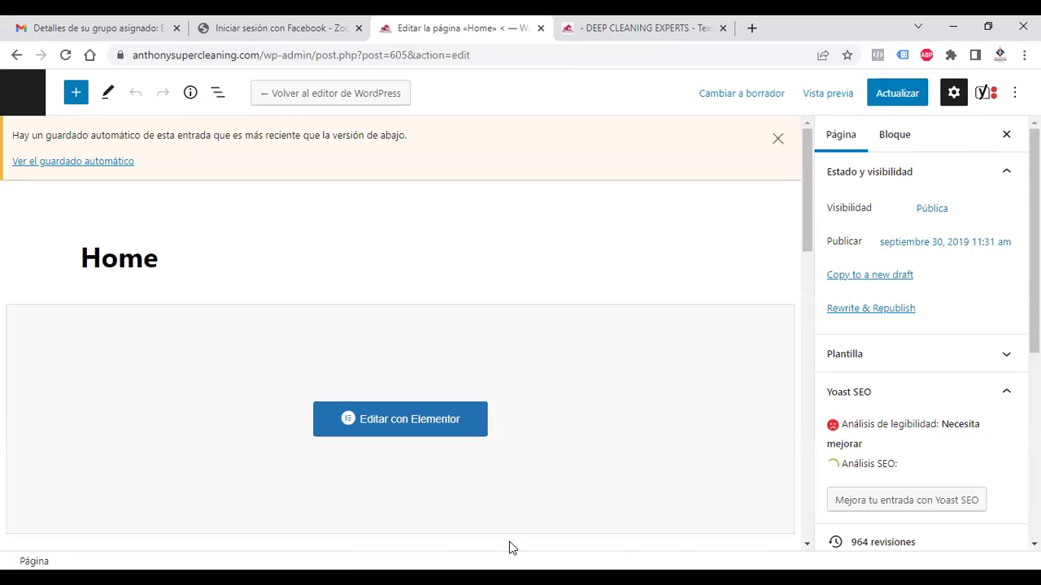
Return to the pages table and open the QUOTE page's editor and its live view in separate browser tabs
click(23, 92)
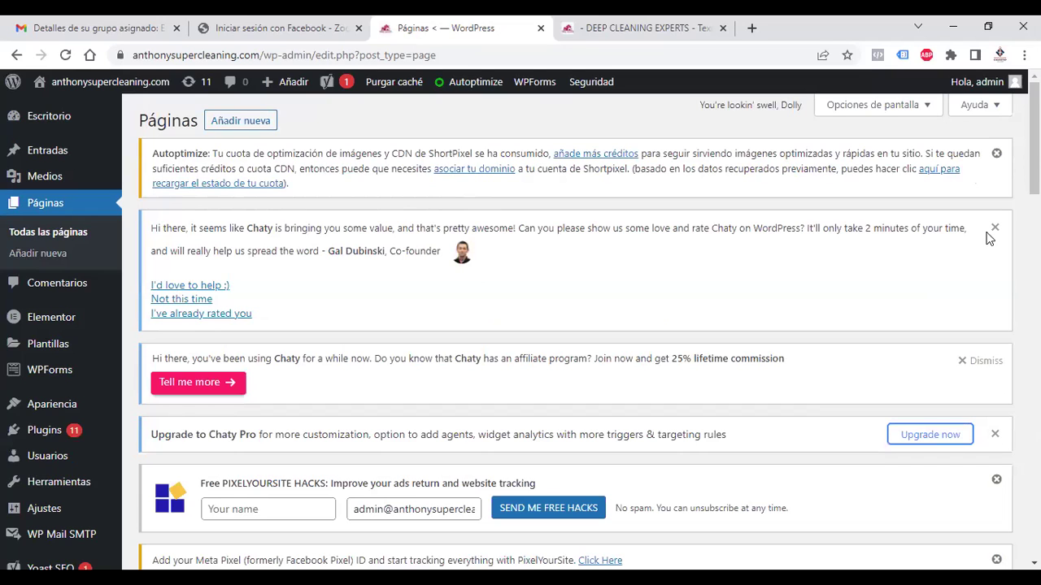
scroll(569, 325, down, 5)
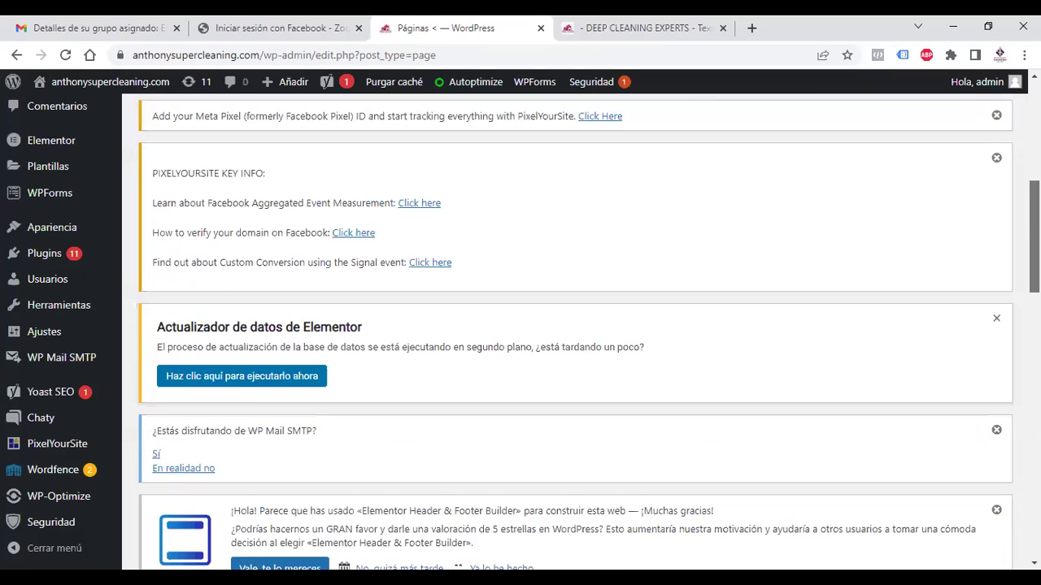
scroll(569, 325, down, 6)
scroll(569, 325, down, 3)
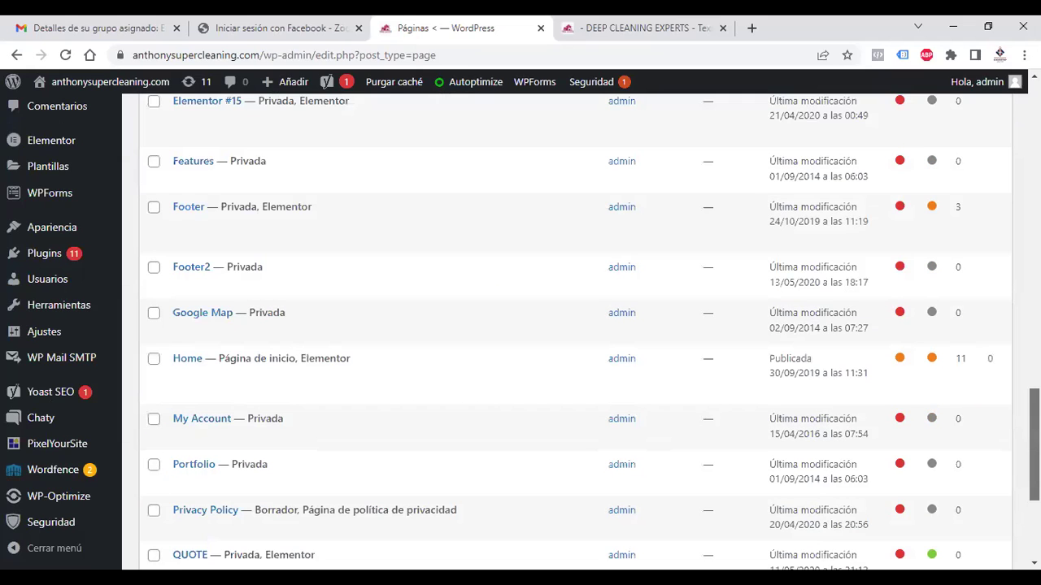
scroll(569, 325, down, 3)
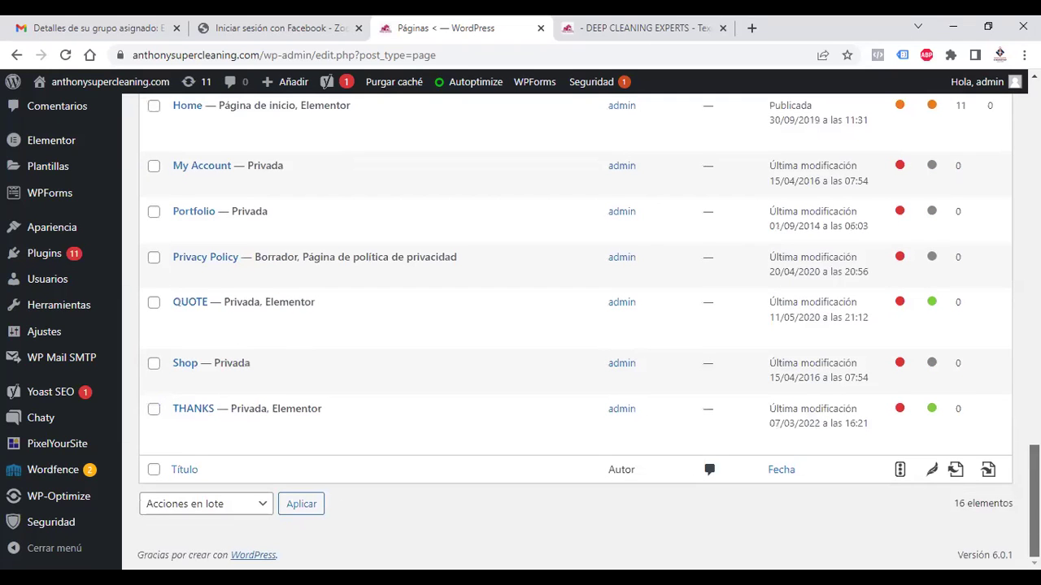
right_click(190, 305)
key(Escape)
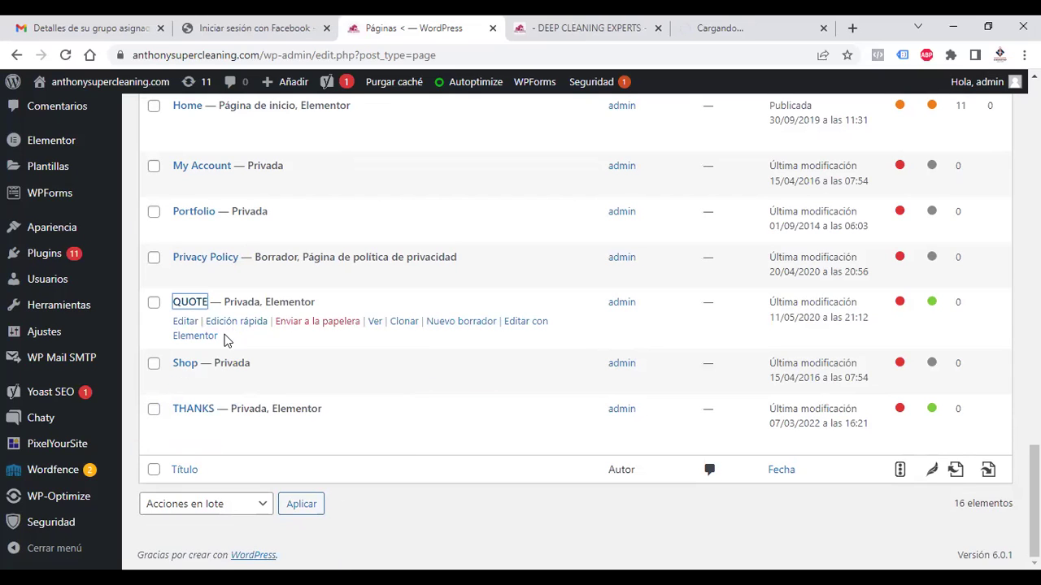
middle_click(375, 322)
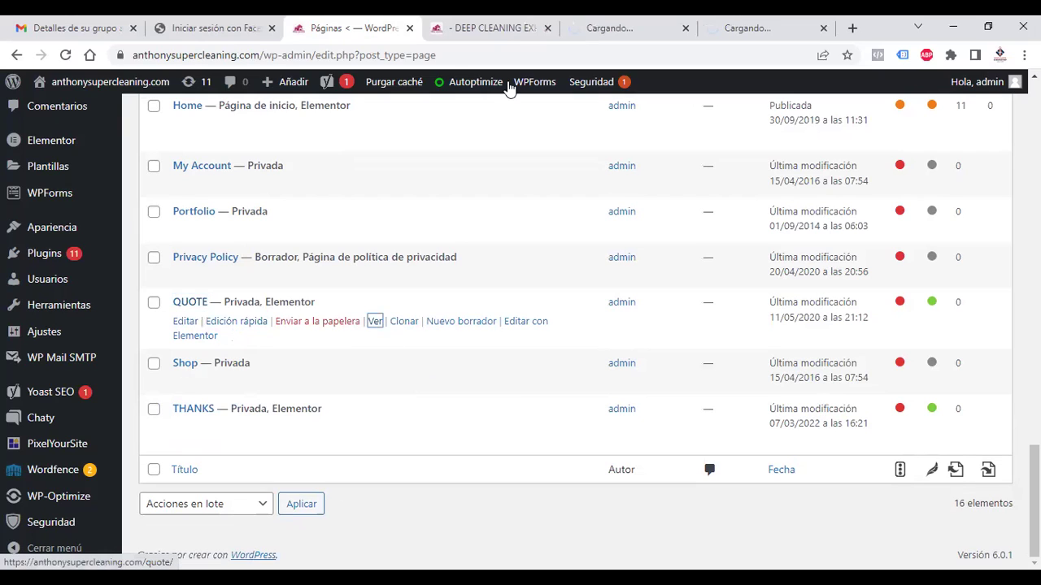
Examine the live QUOTE page from its header and contact form banner down to the footer, and return to its beginning
click(739, 24)
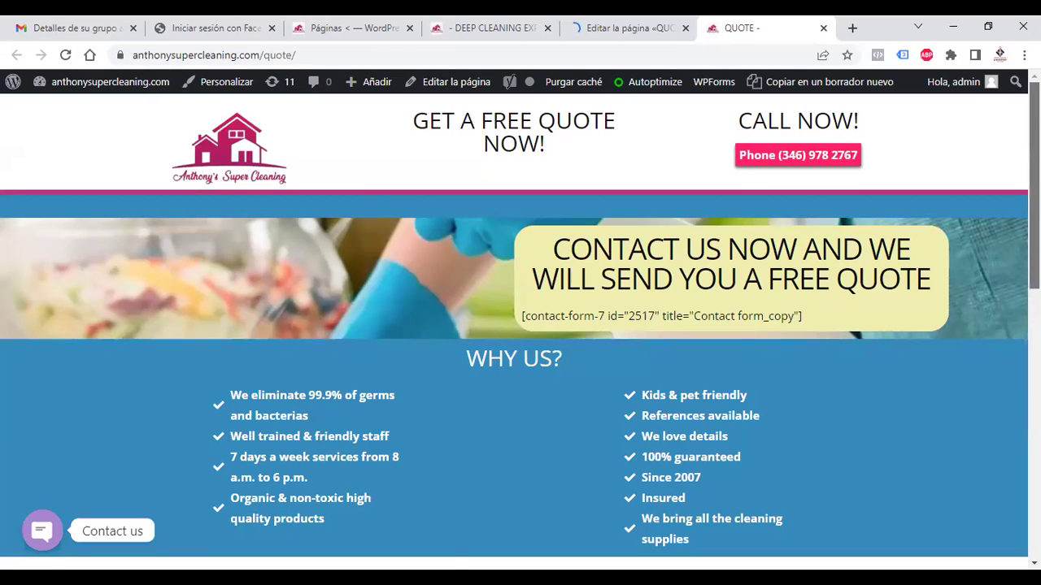
scroll(514, 325, down, 2)
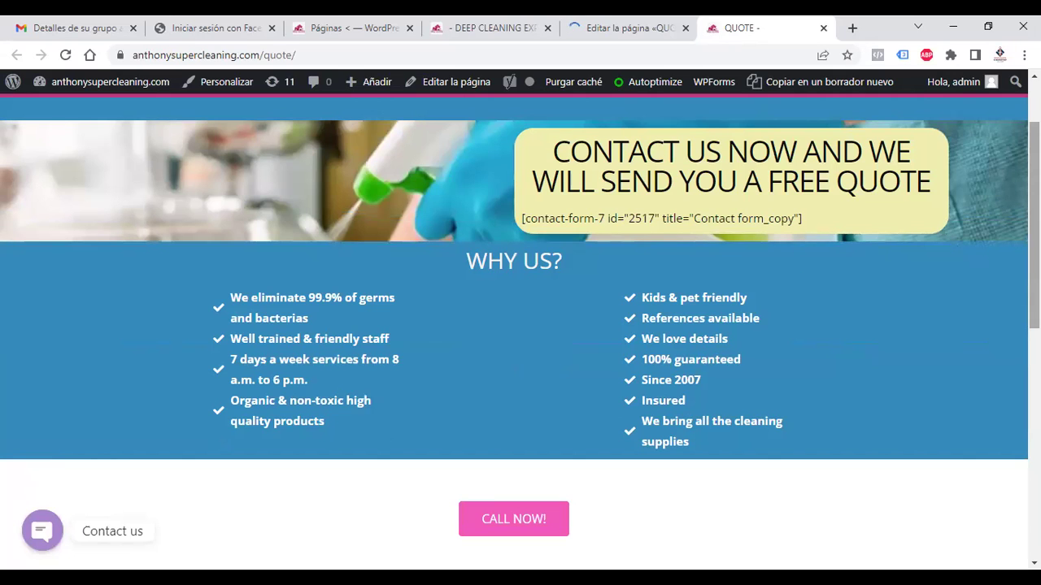
scroll(514, 325, up, 2)
scroll(520, 326, down, 1)
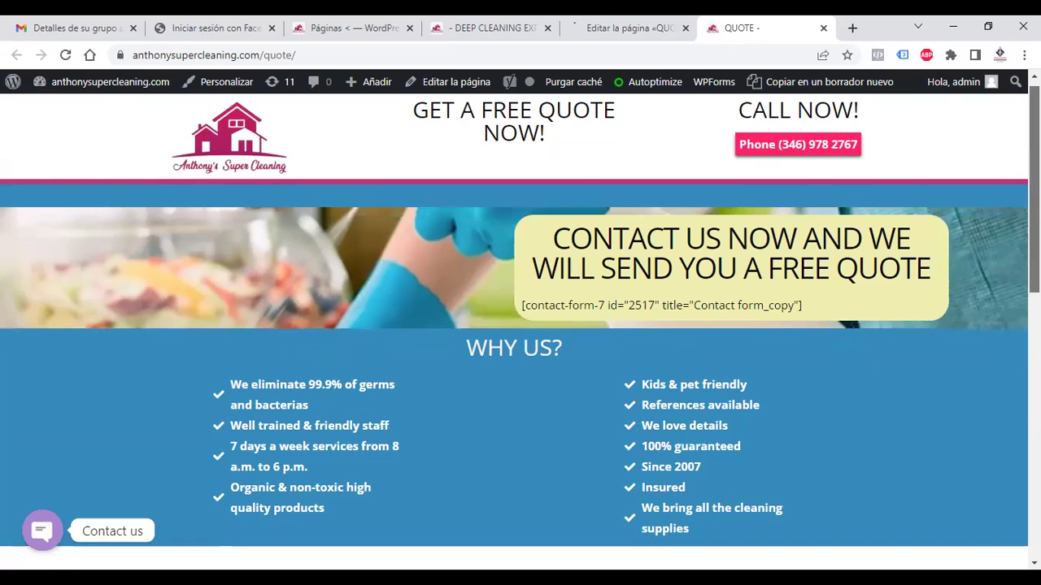
scroll(514, 325, down, 2)
scroll(514, 325, down, 2)
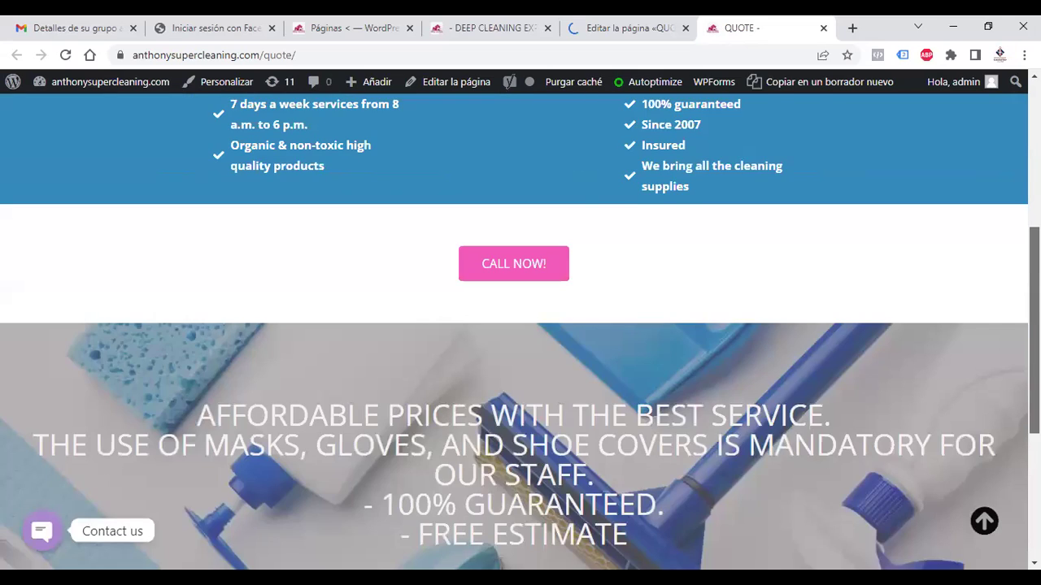
scroll(514, 325, down, 3)
scroll(514, 325, down, 1)
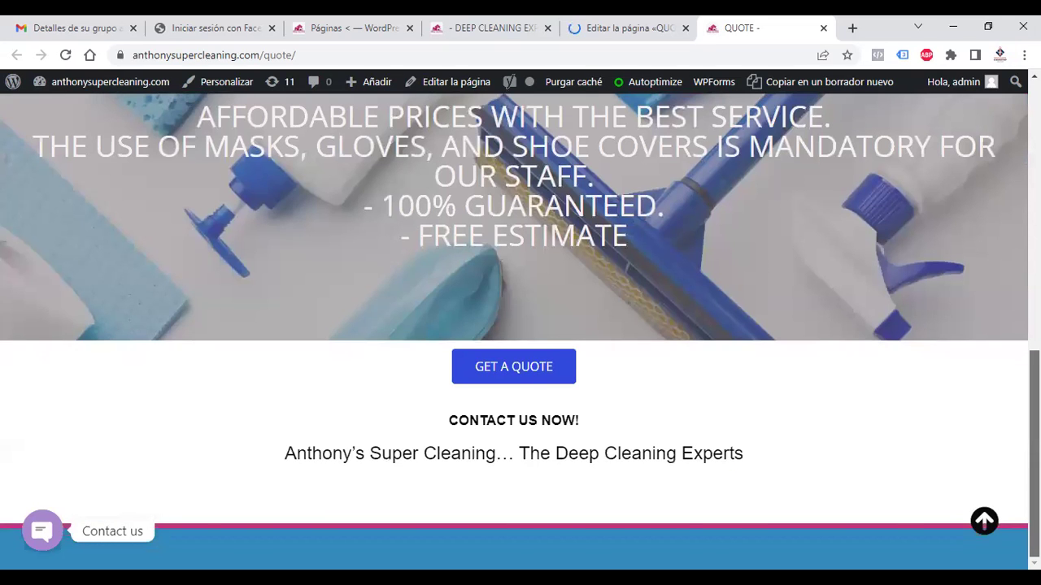
scroll(661, 321, up, 8)
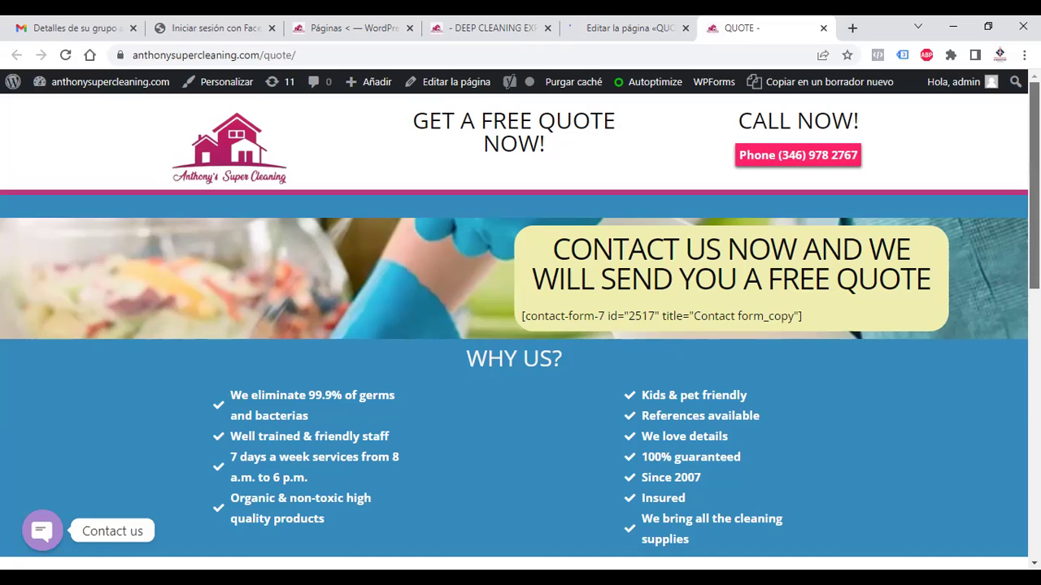
Switch back to the pages table and open the WordPress updates screen from there
key(ctrl+3)
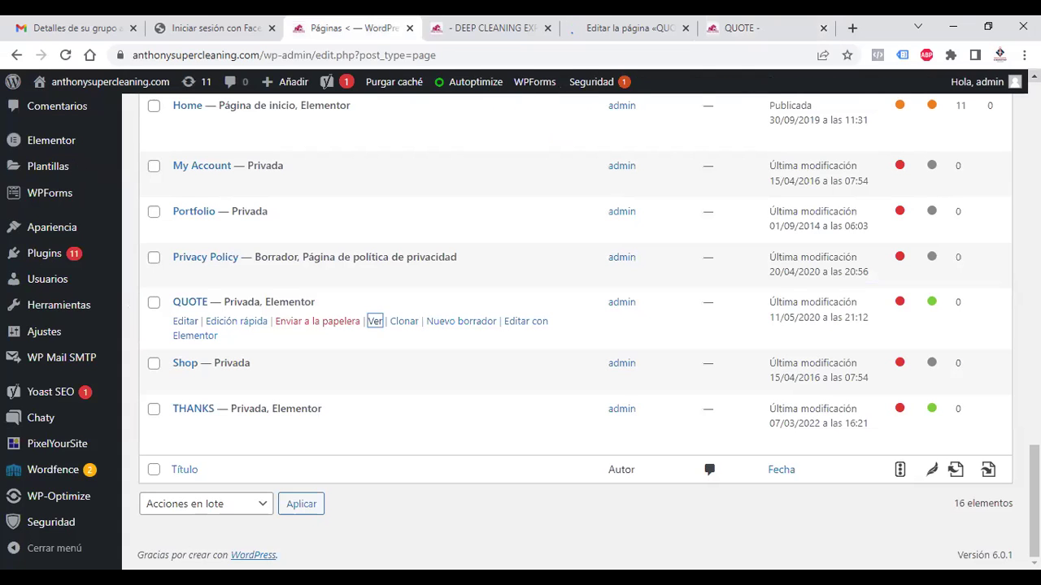
key(Home)
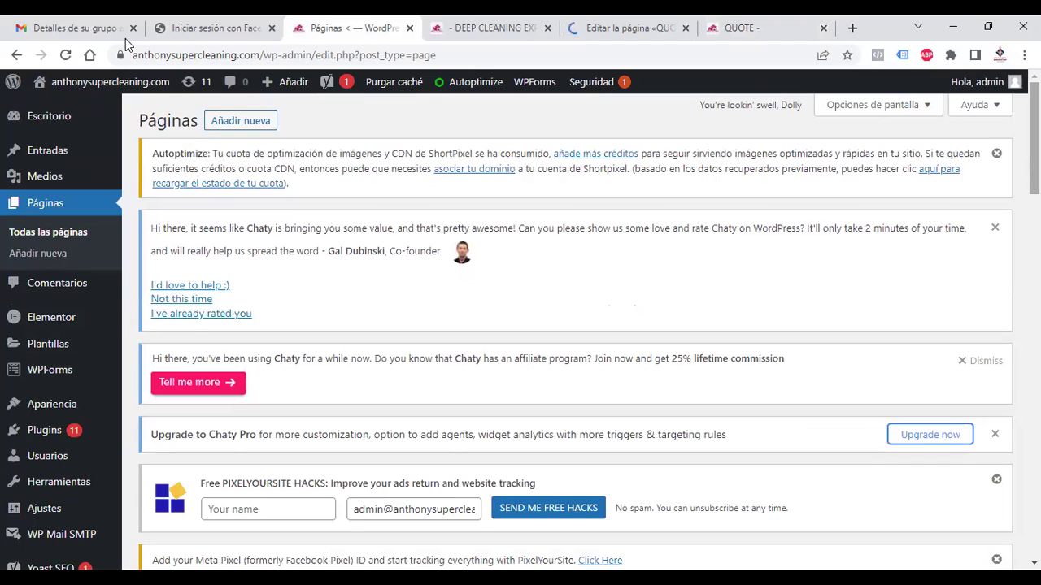
mouse_move(36, 123)
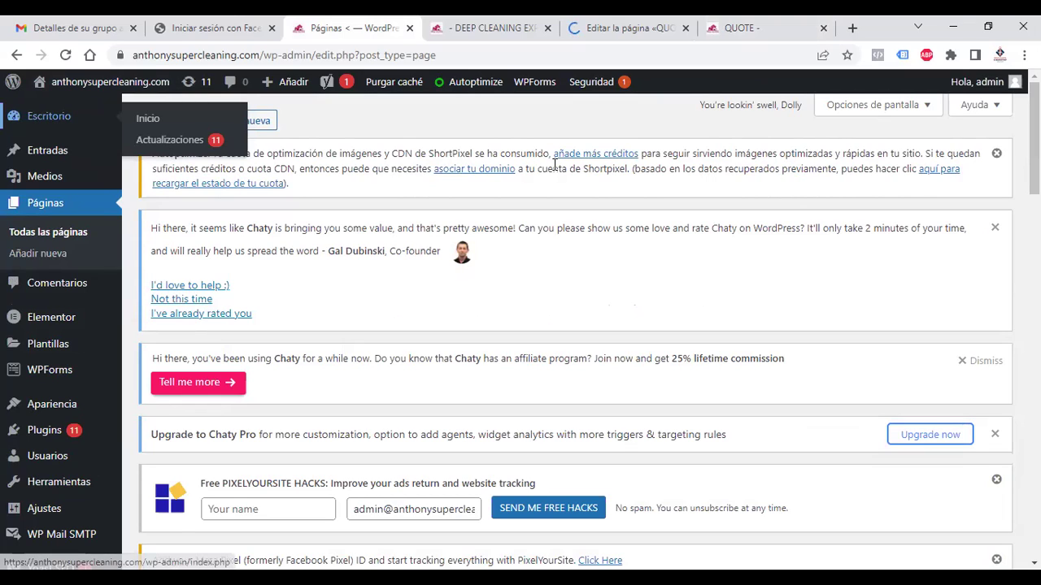
Check the QUOTE page in its editor and review the live QUOTE page again down to the closing contact section
click(638, 25)
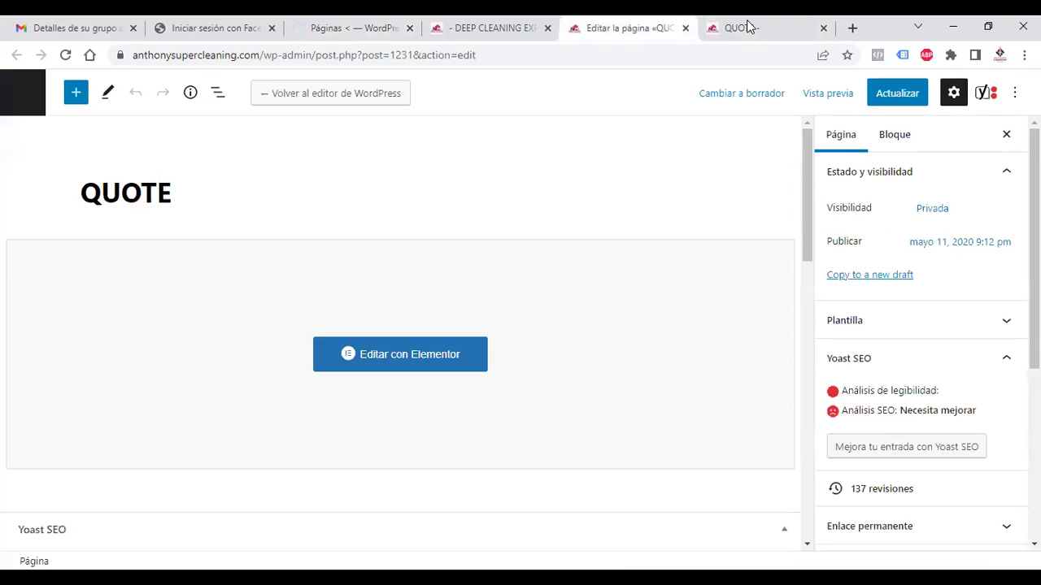
click(746, 28)
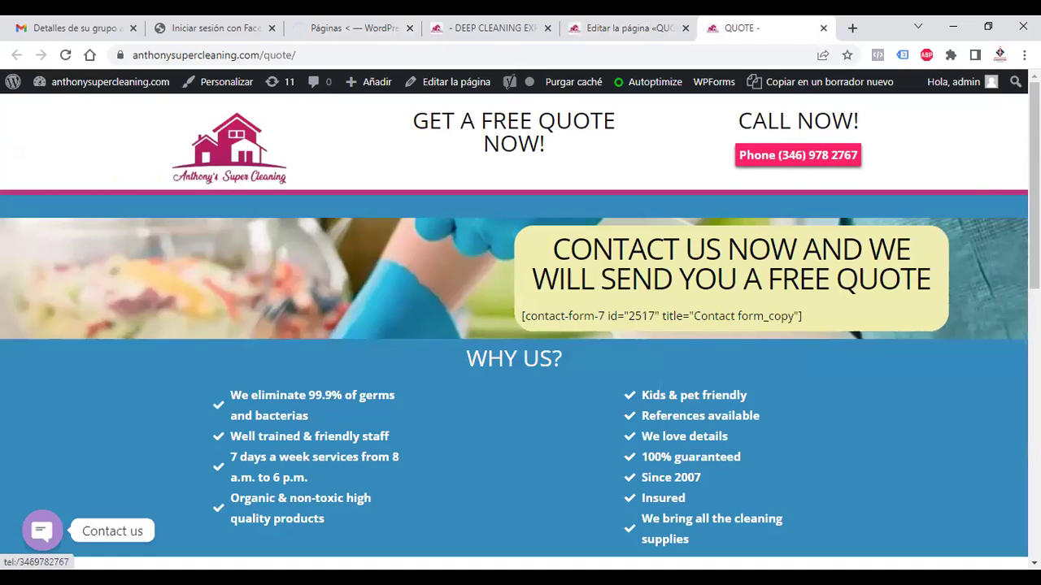
scroll(801, 157, down, 1)
scroll(510, 345, down, 3)
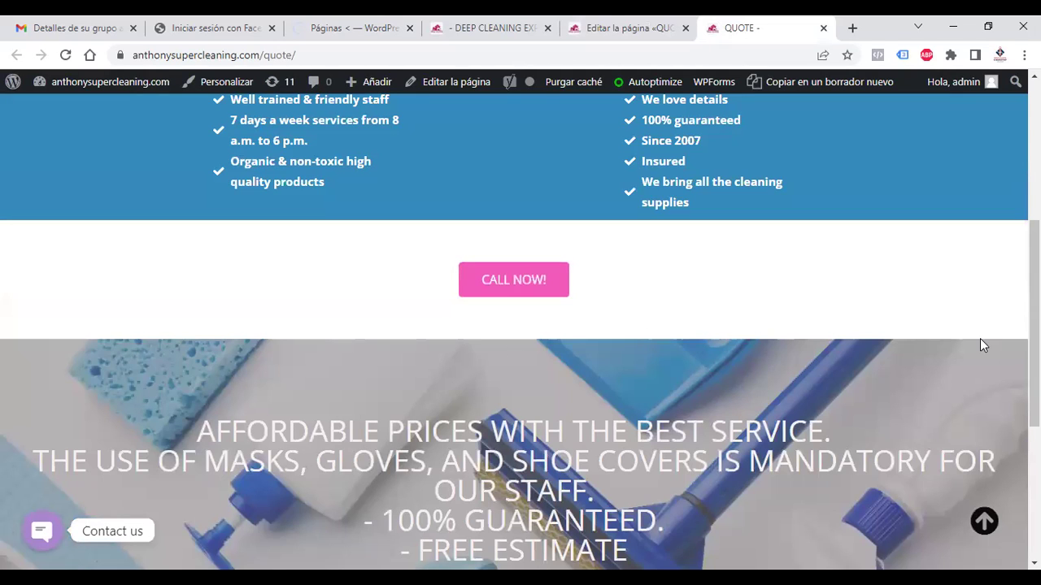
scroll(521, 493, down, 4)
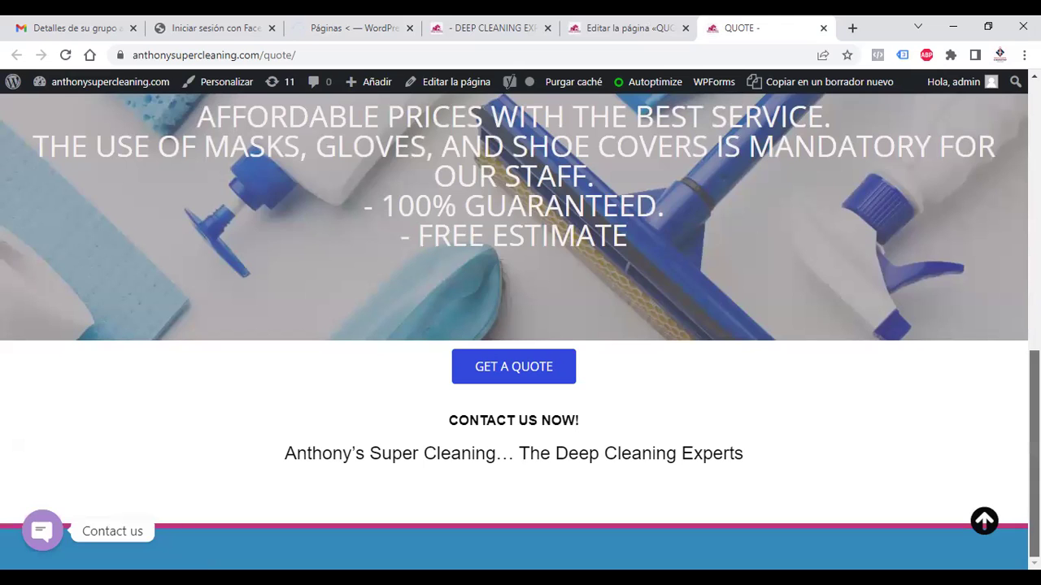
key(Home)
key(End)
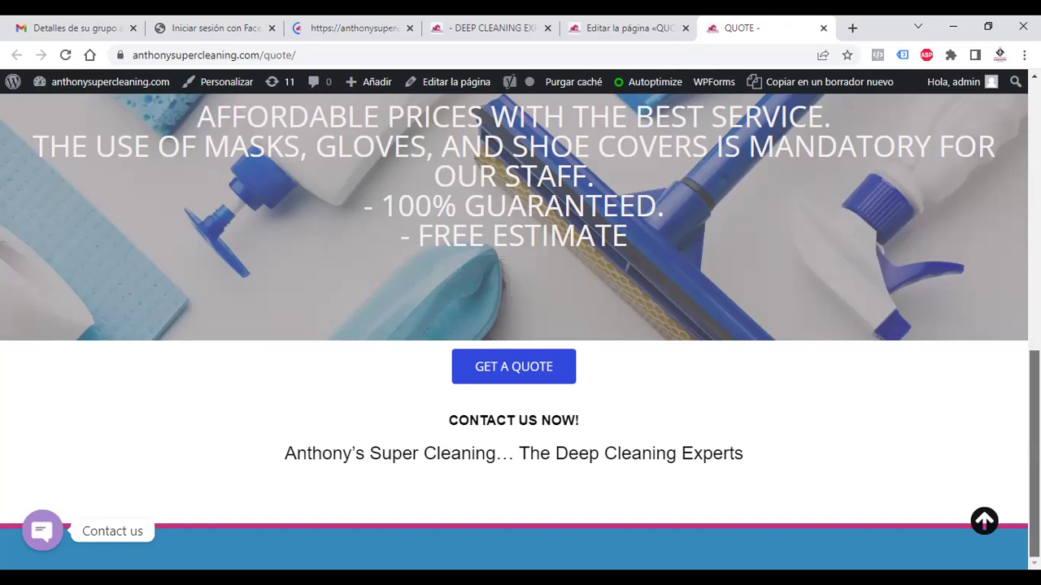
key(Home)
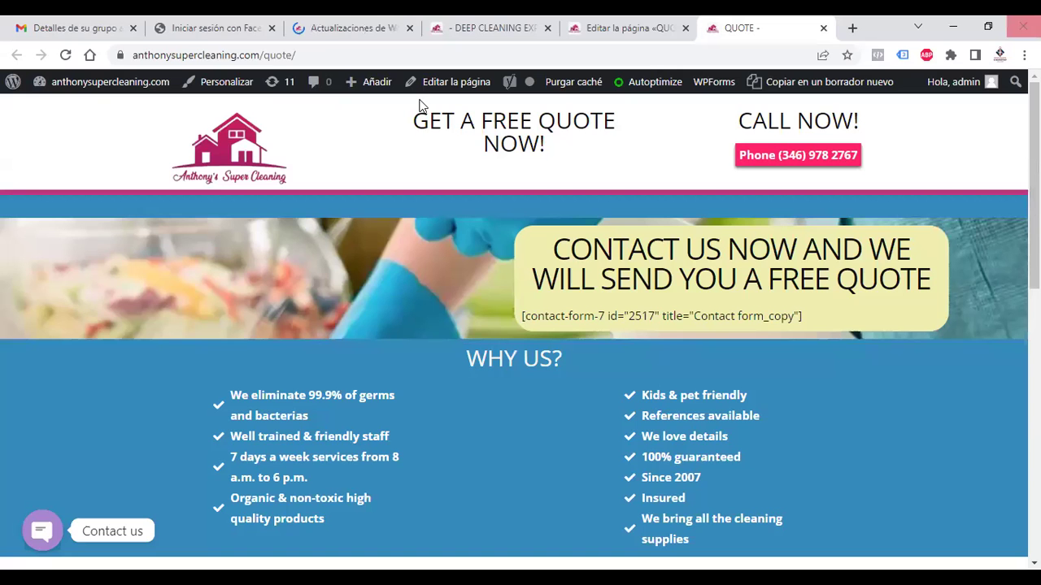
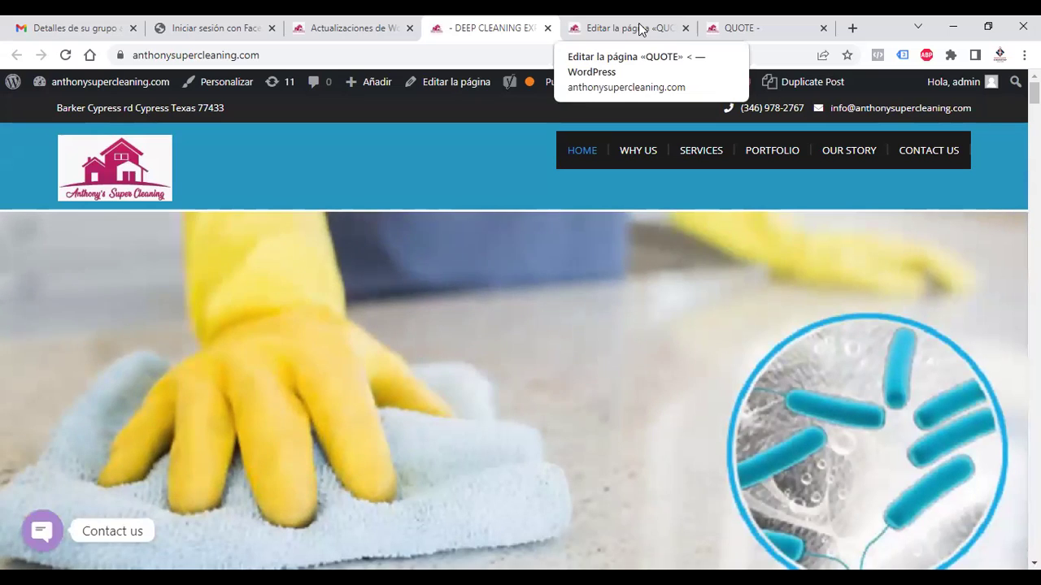
Check the QUOTE page's editor once more and look through the notices on the WordPress updates screen
click(641, 29)
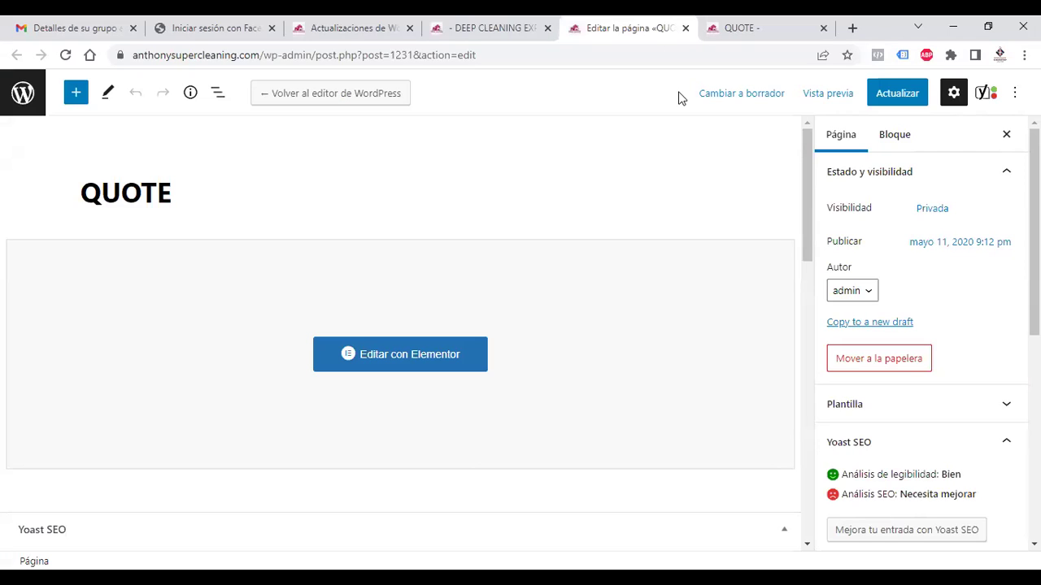
click(335, 26)
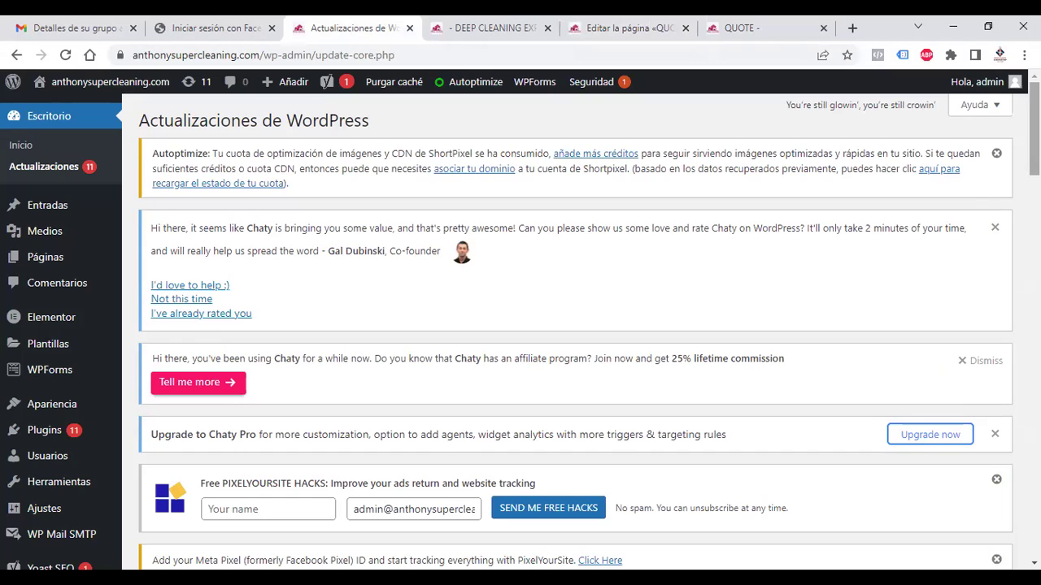
scroll(1034, 130, down, 1)
scroll(1034, 163, down, 4)
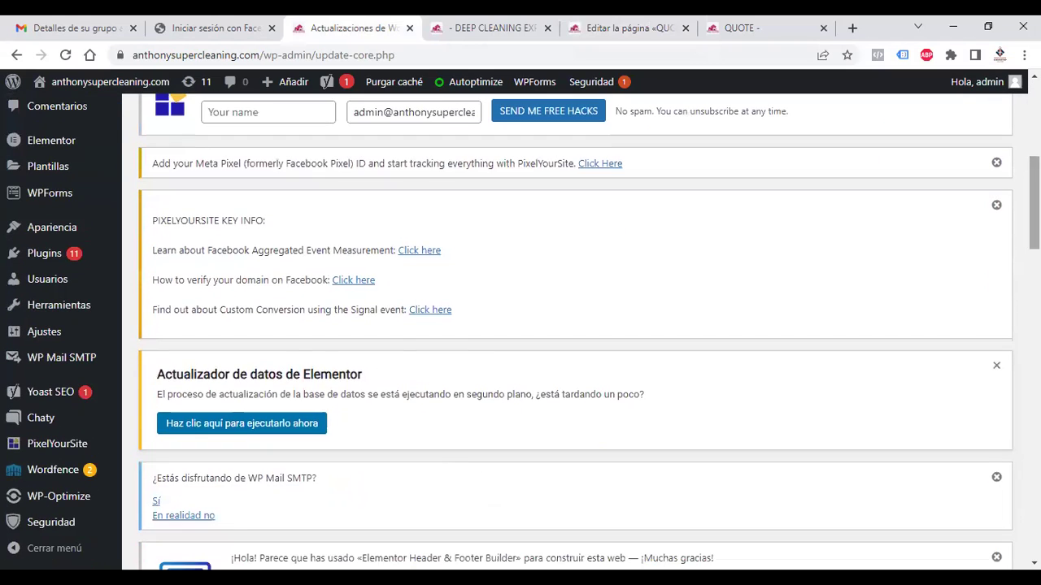
mouse_move(75, 400)
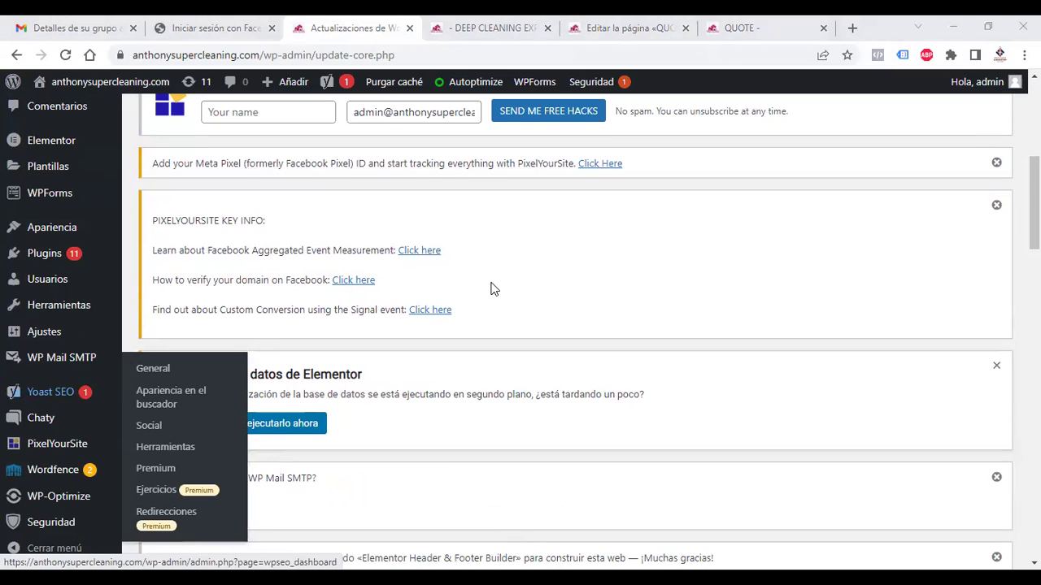
scroll(575, 325, up, 5)
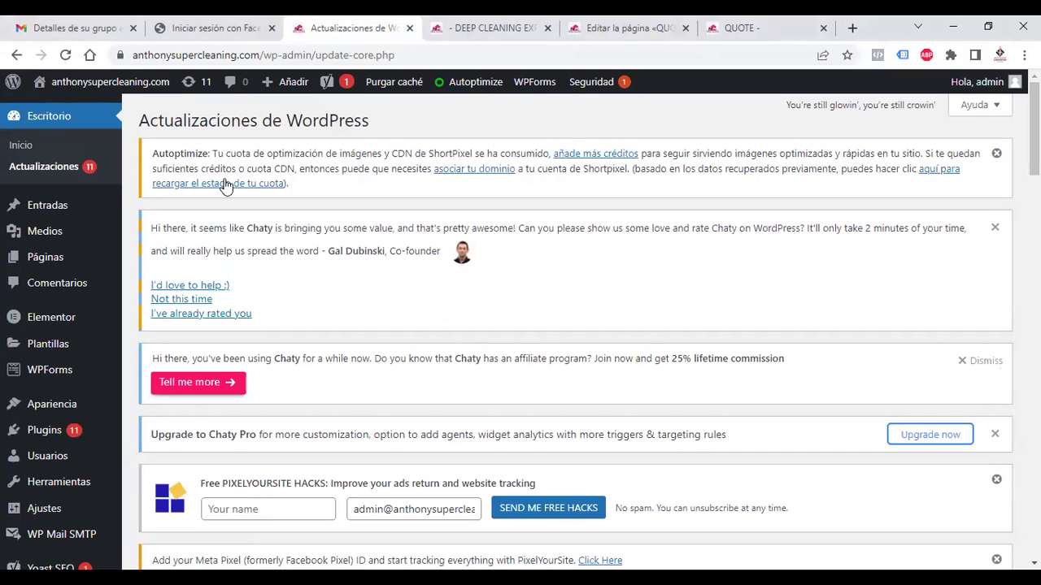
Open the media library in a separate browser tab and examine its images and videos
right_click(32, 233)
click(54, 240)
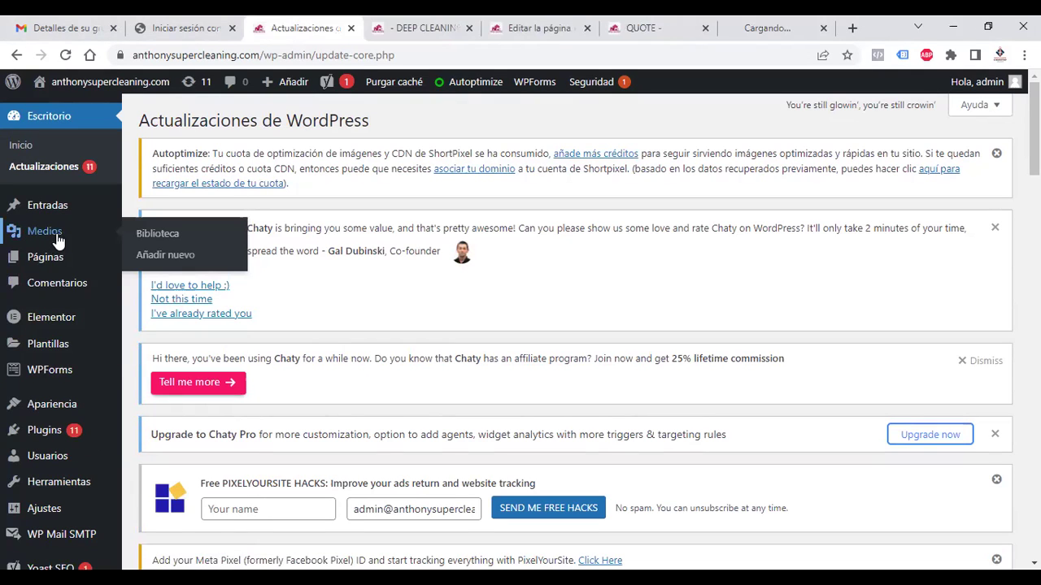
click(767, 24)
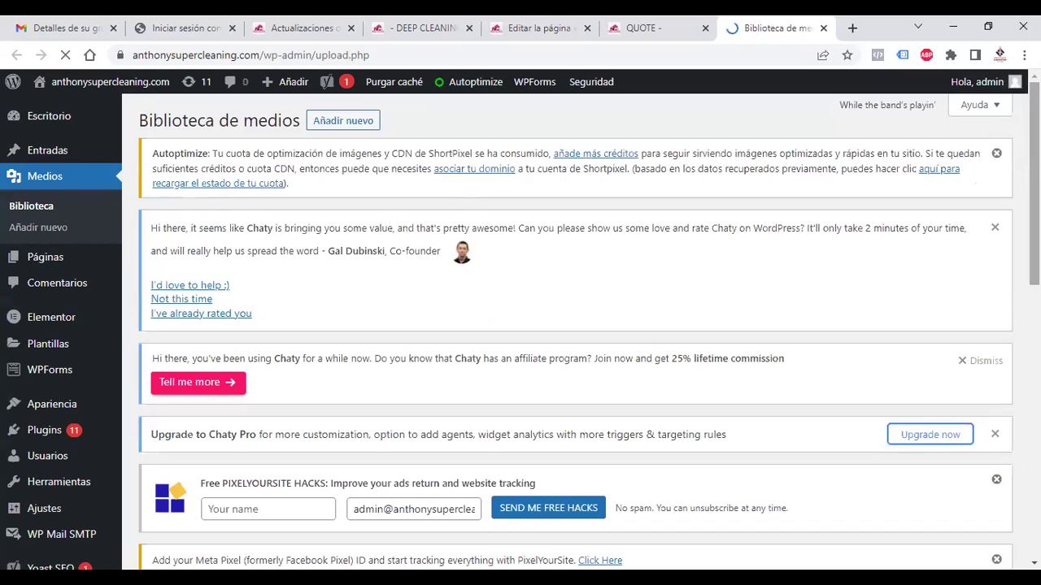
scroll(569, 325, down, 10)
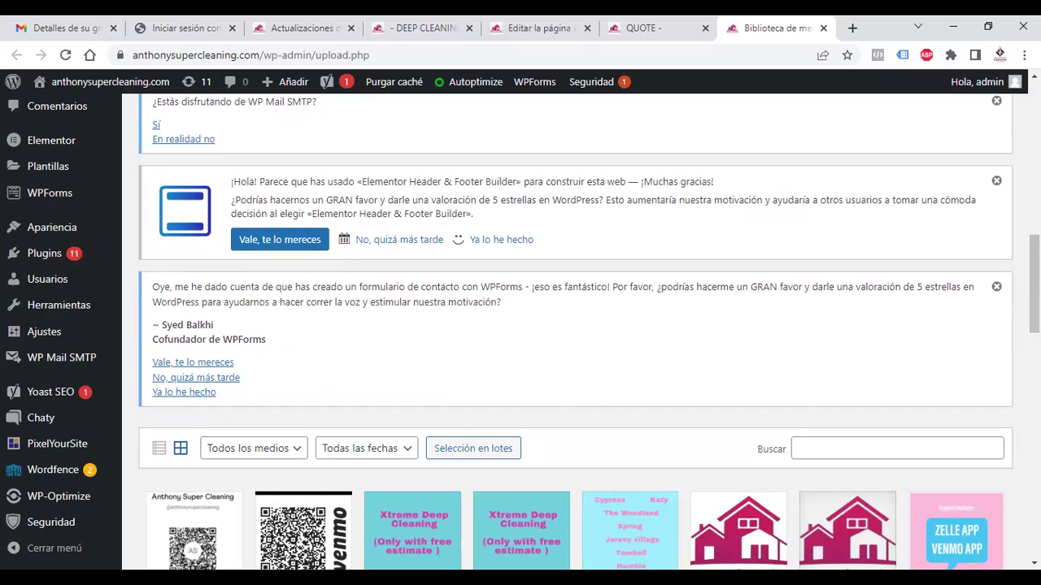
scroll(576, 332, down, 3)
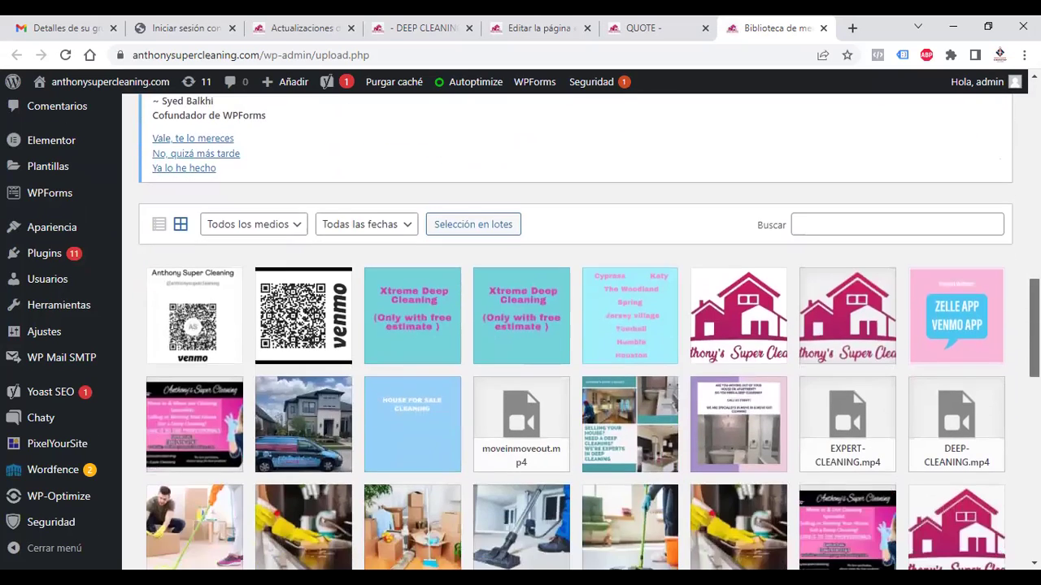
scroll(943, 378, down, 3)
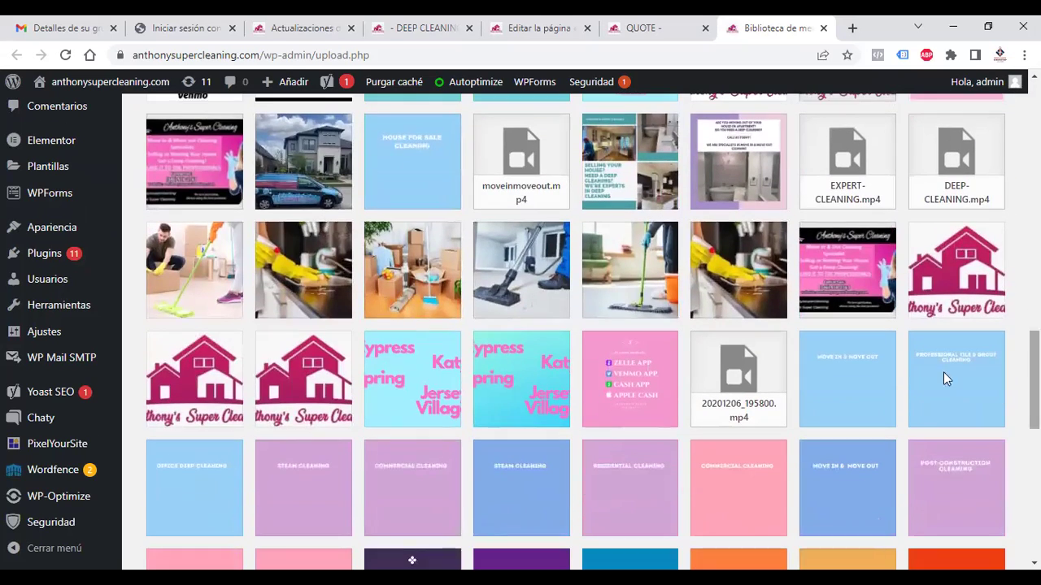
Add the alternative text "renovation-cleaning" to the image of a worker vacuuming the floor in the media library
click(541, 268)
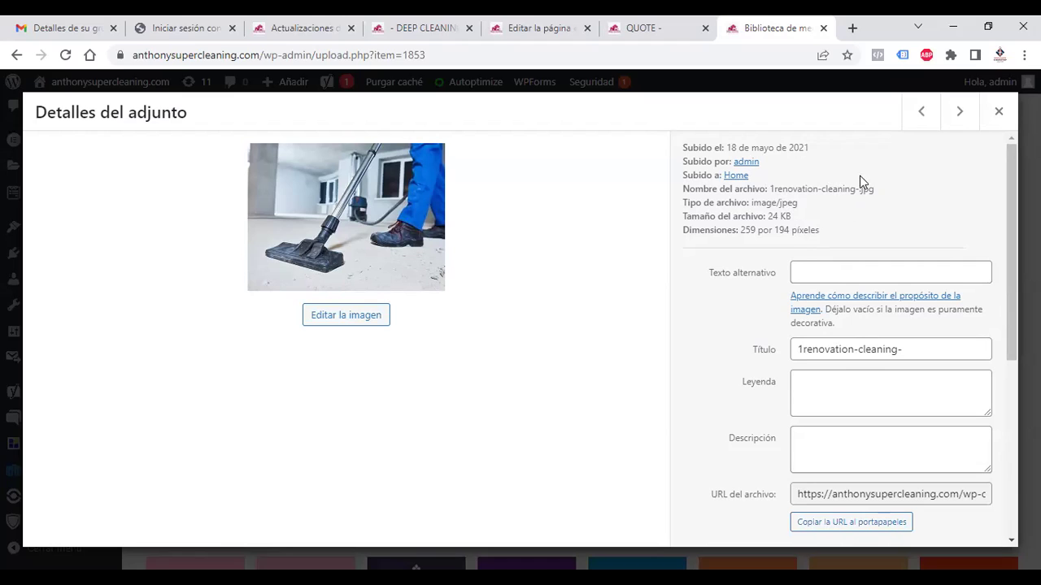
click(803, 269)
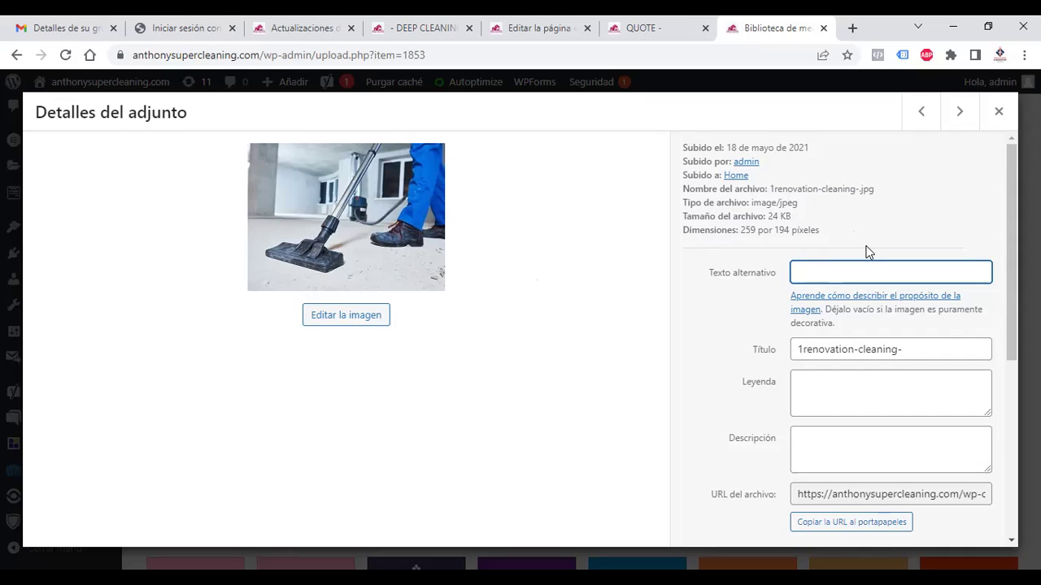
text(renovation-cleaning)
triple_click(891, 271)
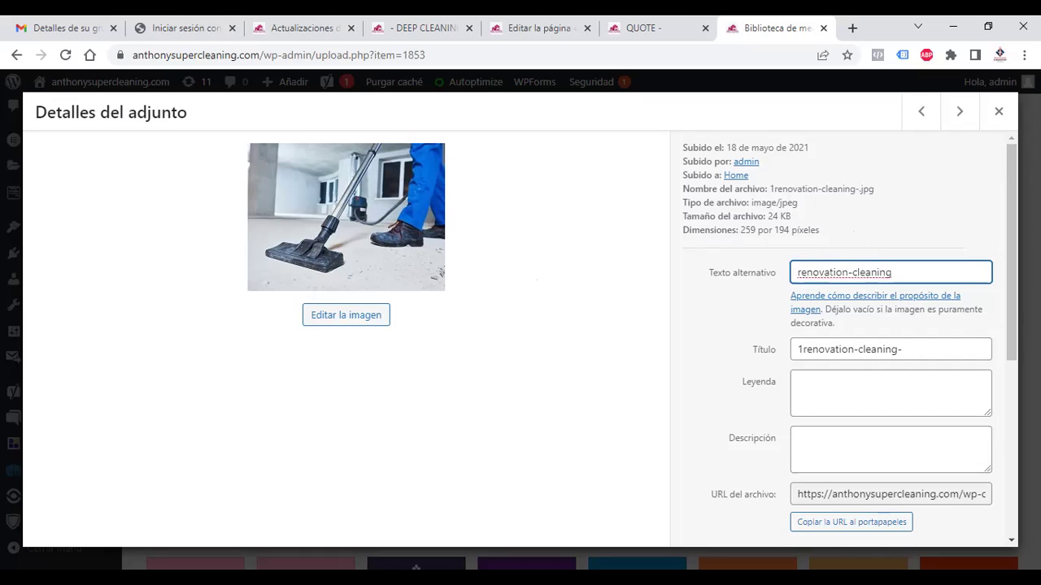
Examine the image's compression settings and its scaling, cropping and thumbnail options, including the original dimensions, and close the attachment details
scroll(848, 340, down, 4)
scroll(849, 340, down, 2)
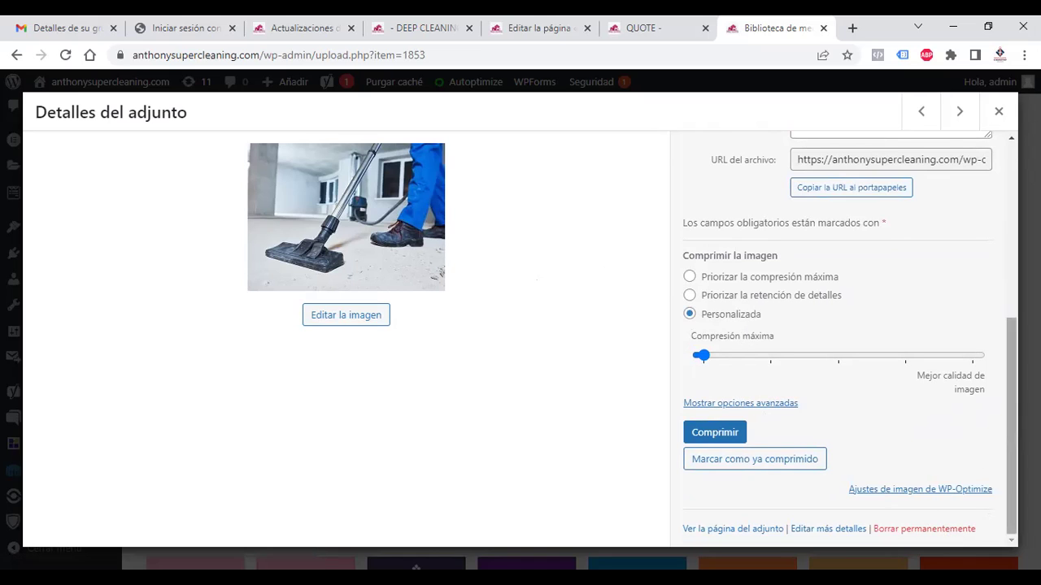
scroll(985, 268, up, 4)
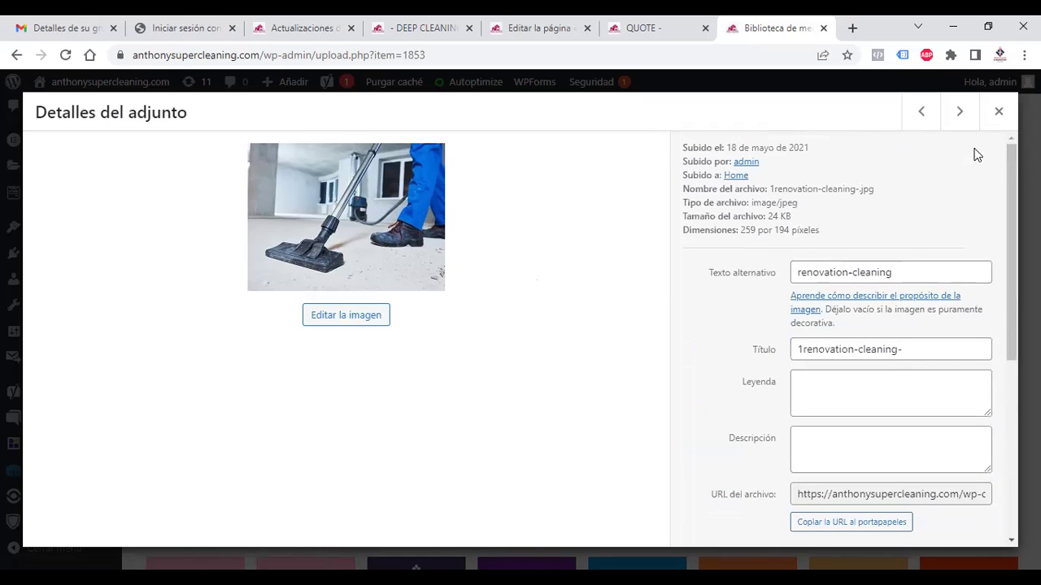
click(341, 321)
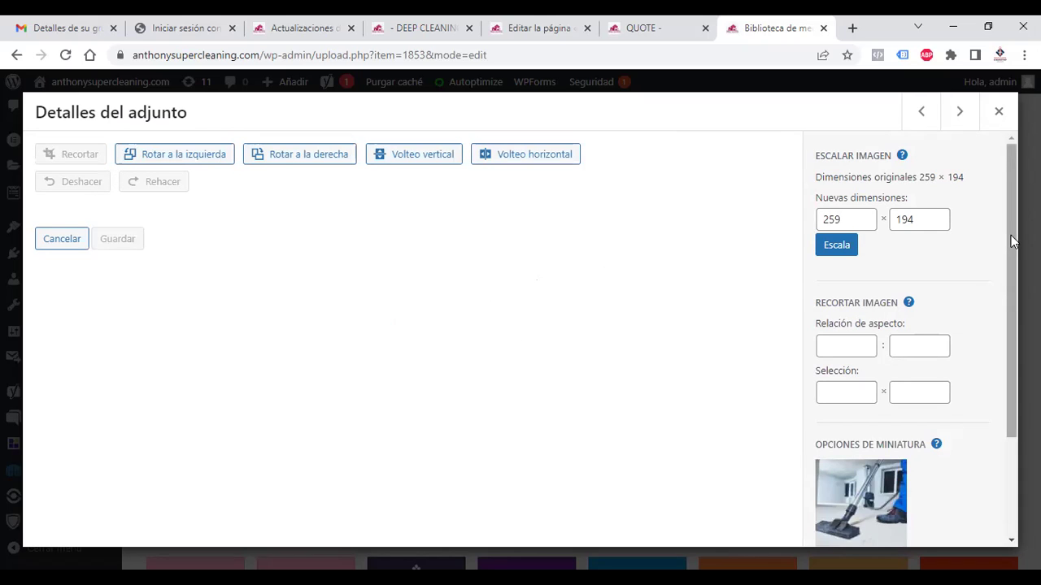
scroll(915, 339, down, 2)
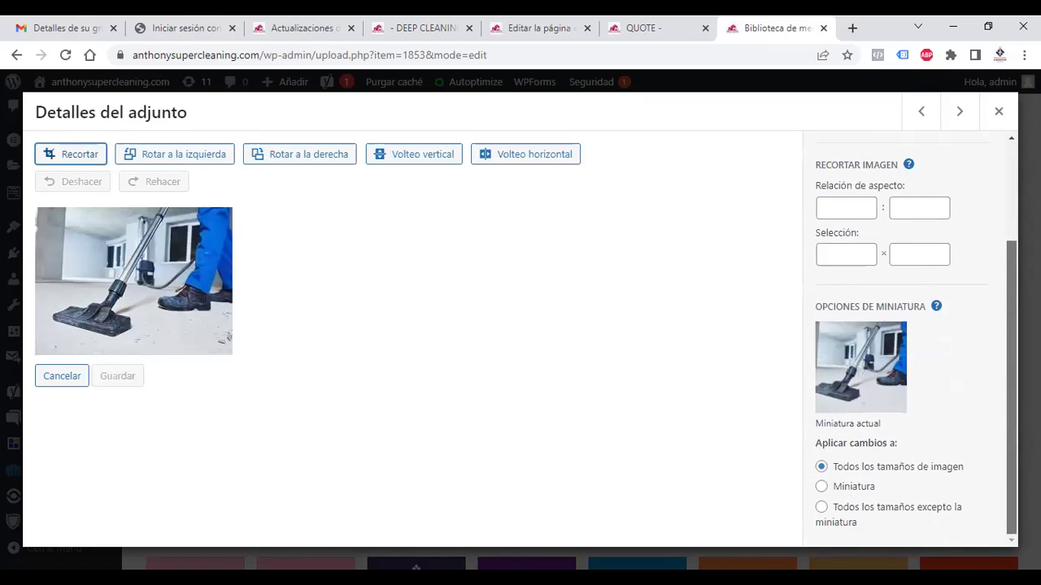
scroll(999, 198, up, 3)
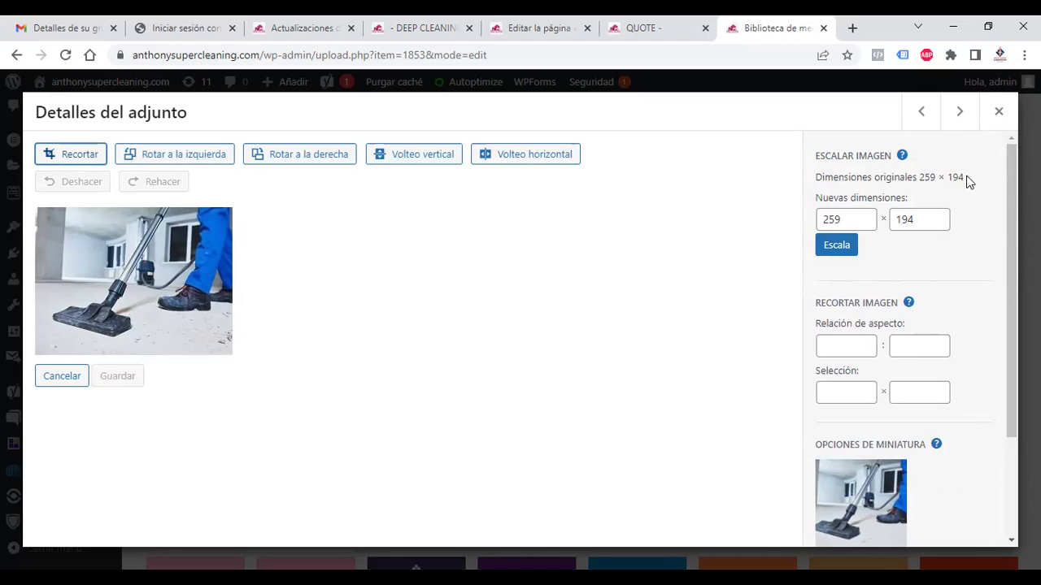
drag(963, 177, 917, 178)
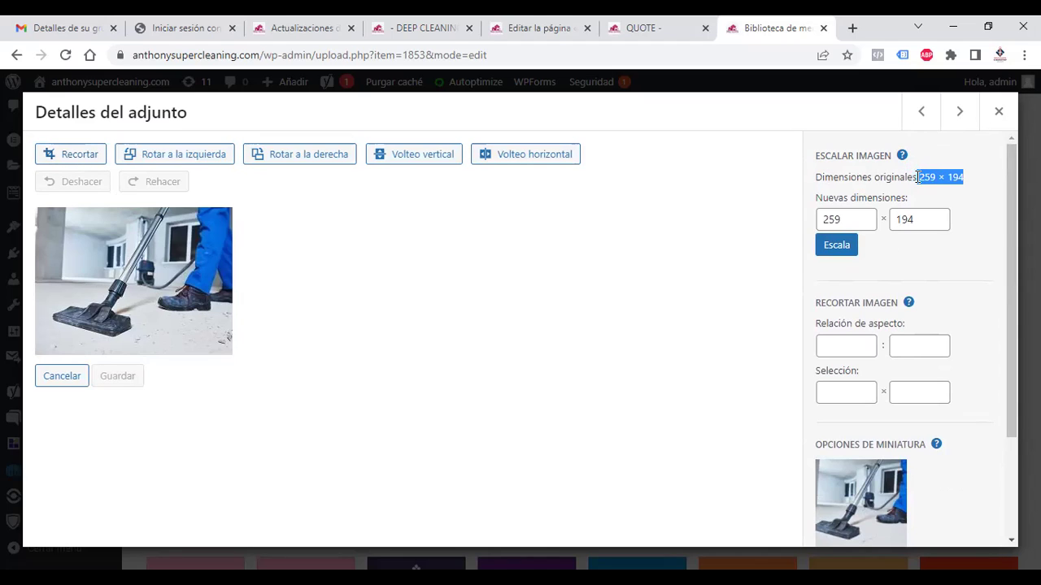
click(1002, 110)
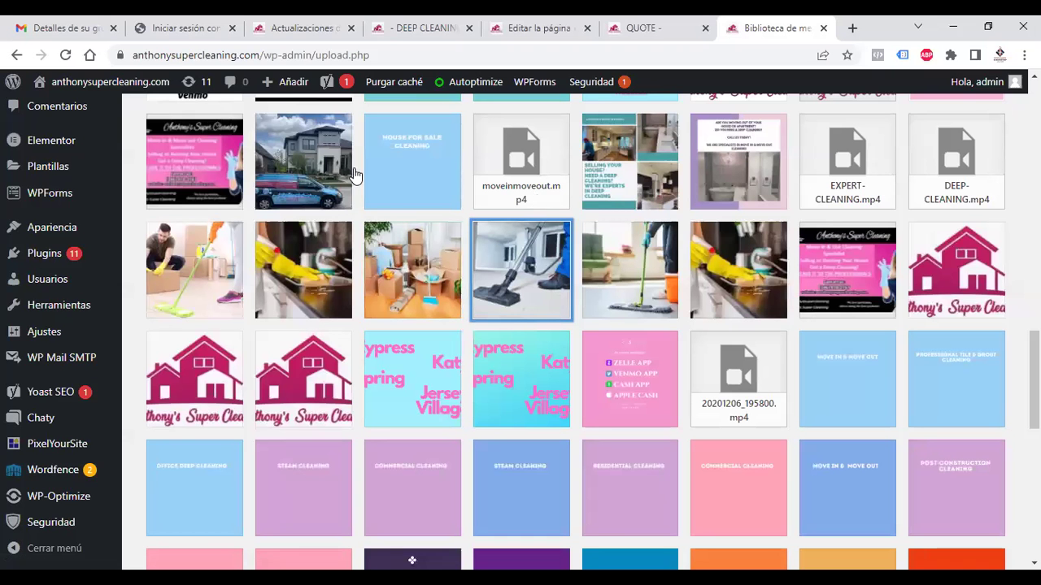
Return to the QUOTE page's editor and check its page settings down to the Autoptimize options
click(519, 28)
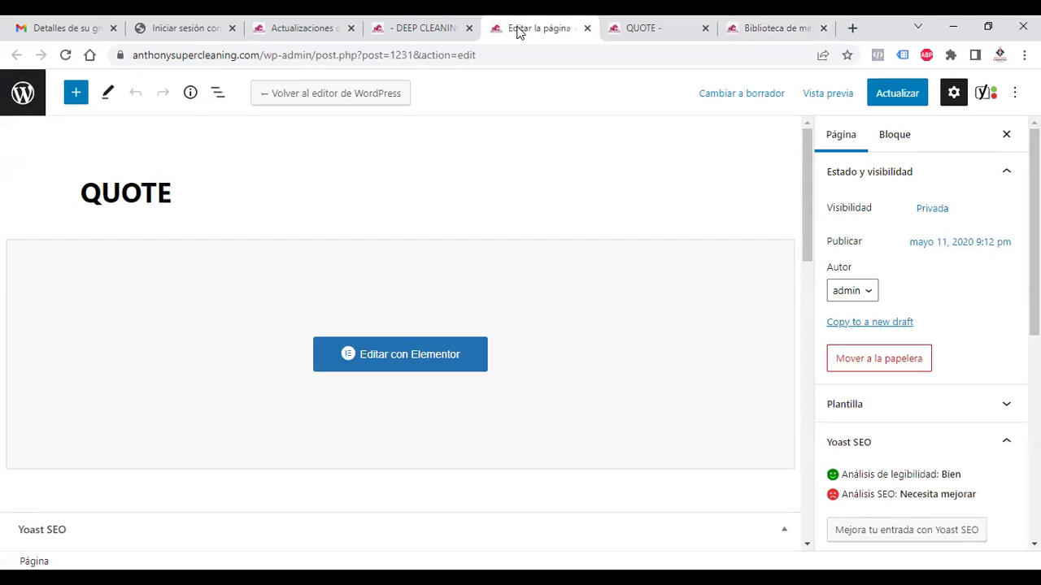
click(390, 35)
click(299, 29)
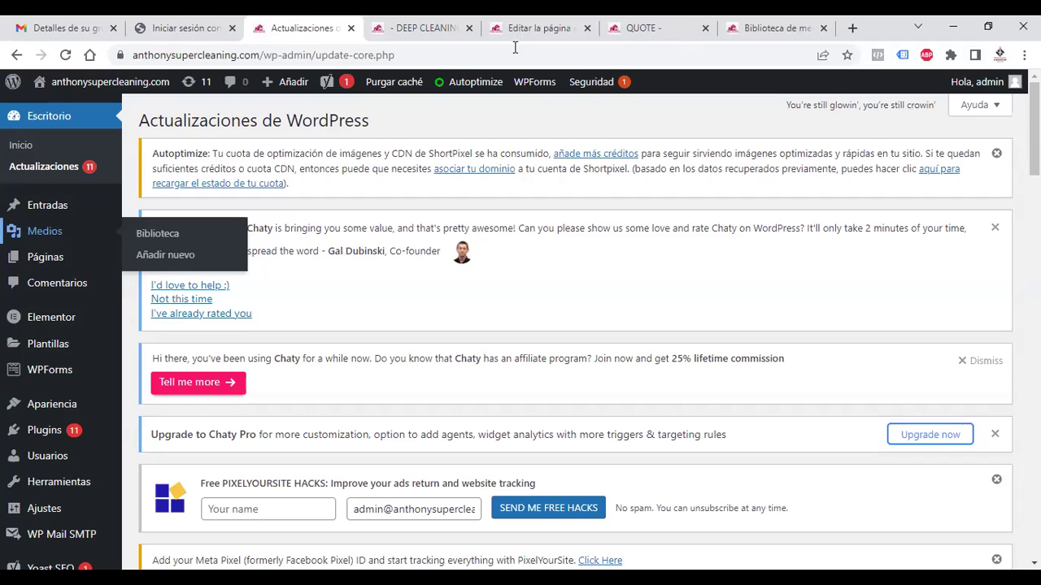
click(544, 25)
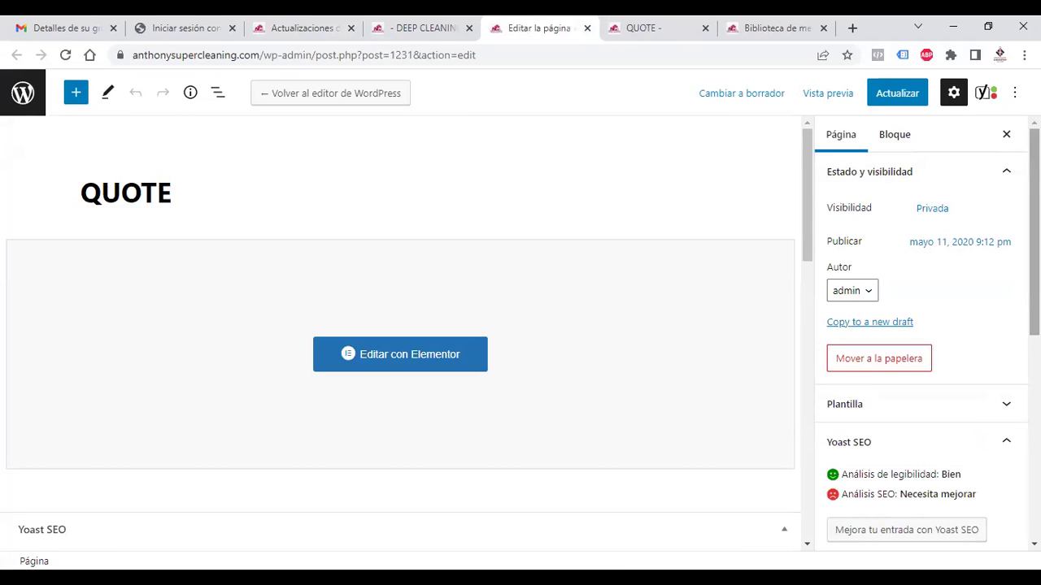
scroll(921, 341, down, 5)
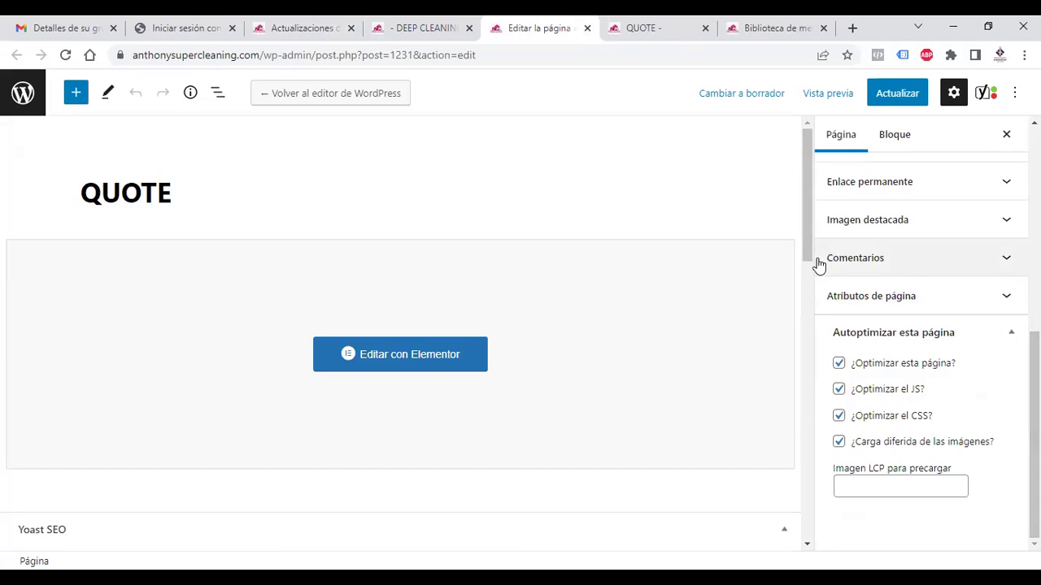
drag(809, 235, 804, 202)
Glance at the live home page and look through the pending plugin updates on the WordPress updates screen
click(398, 26)
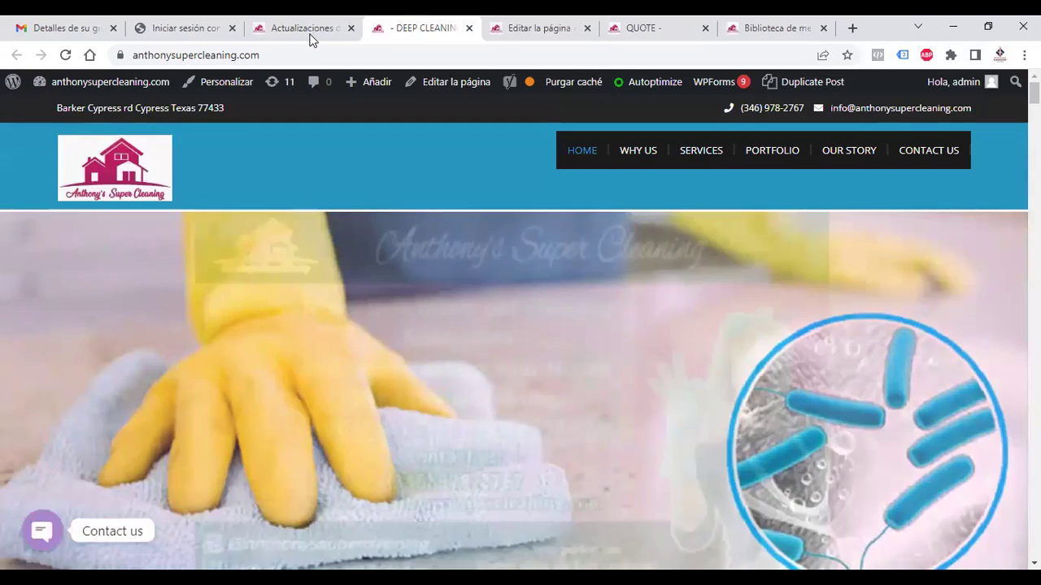
click(309, 33)
mouse_move(130, 244)
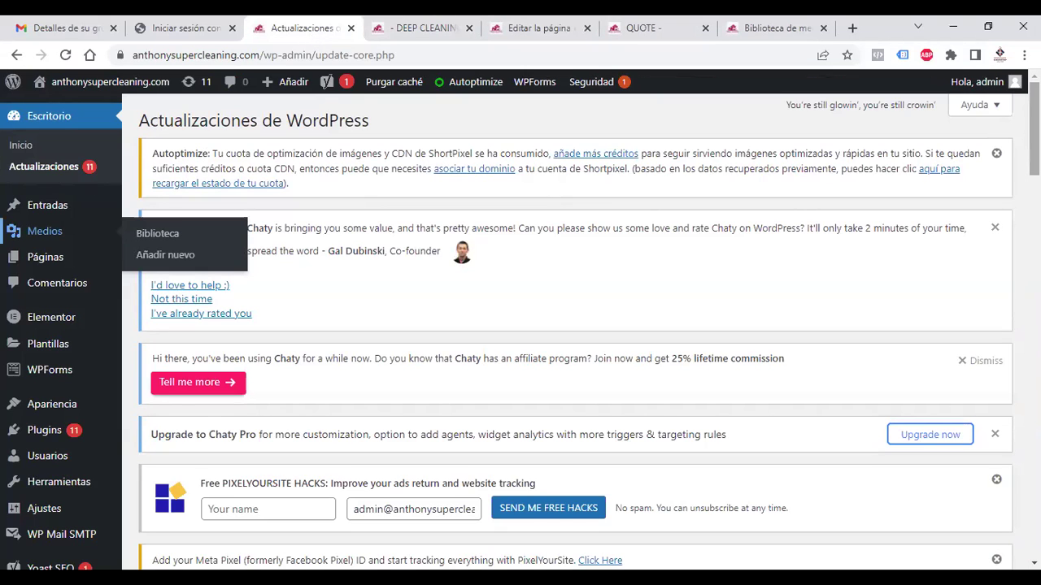
scroll(569, 325, down, 20)
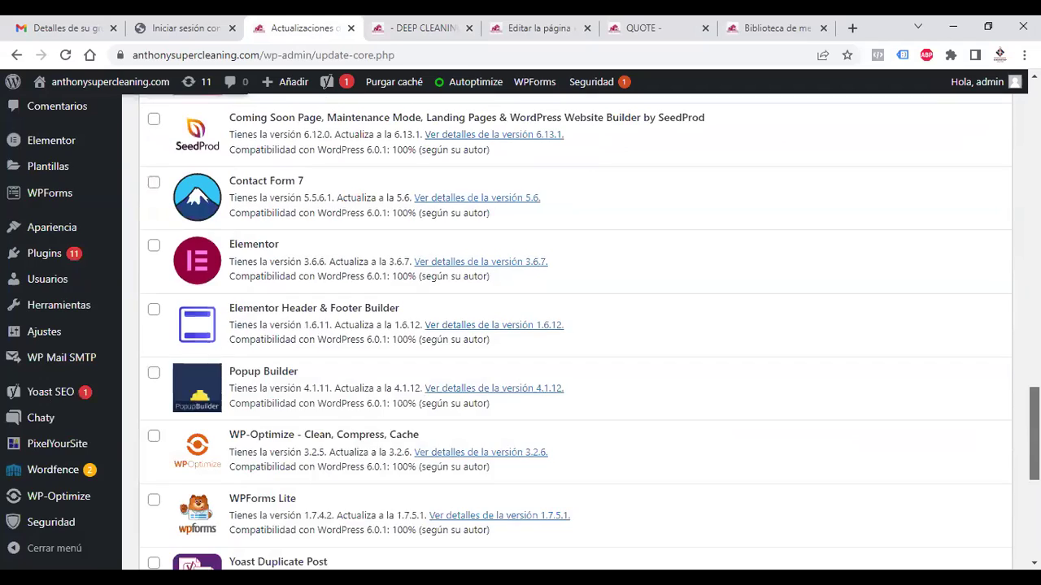
scroll(107, 374, up, 15)
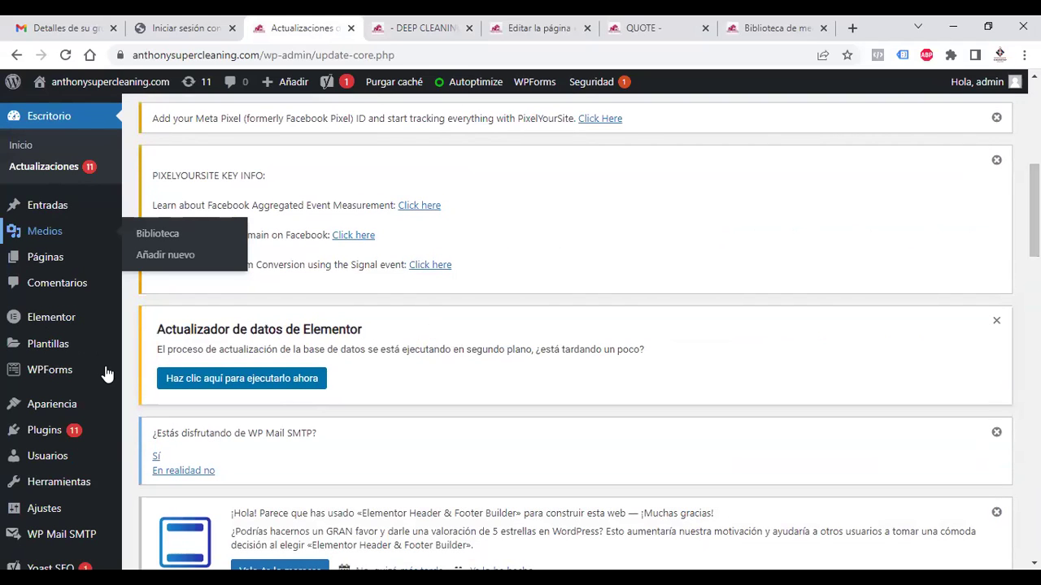
Find the Home page in the list of all pages and open its editor in a separate browser tab
click(39, 261)
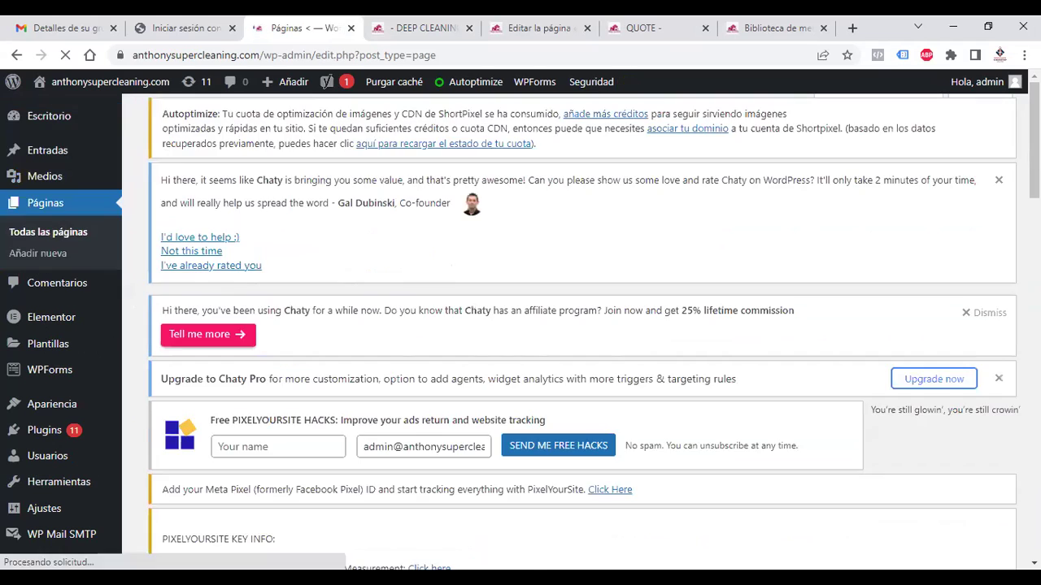
scroll(569, 325, down, 8)
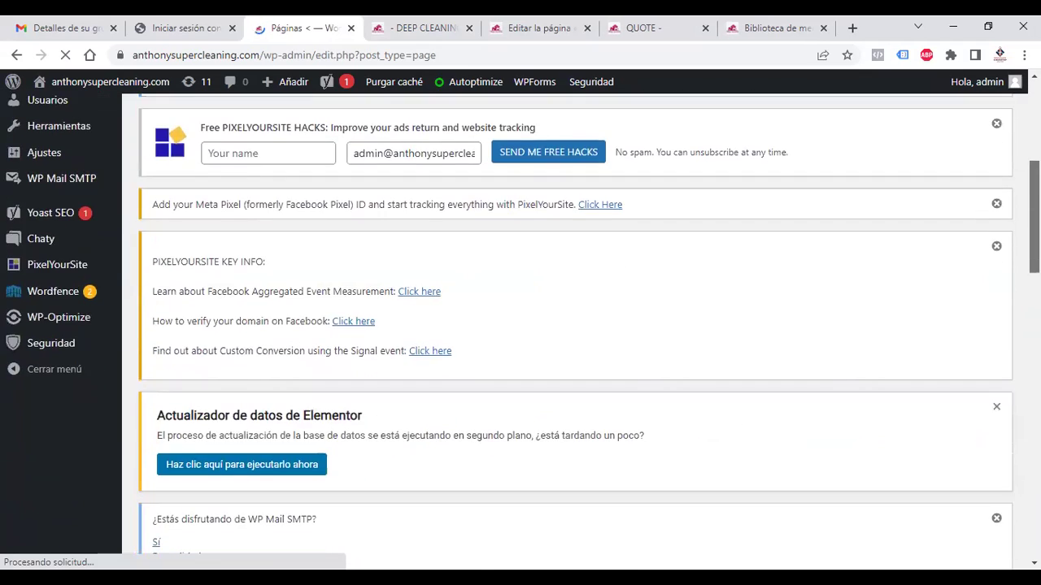
scroll(569, 325, down, 2)
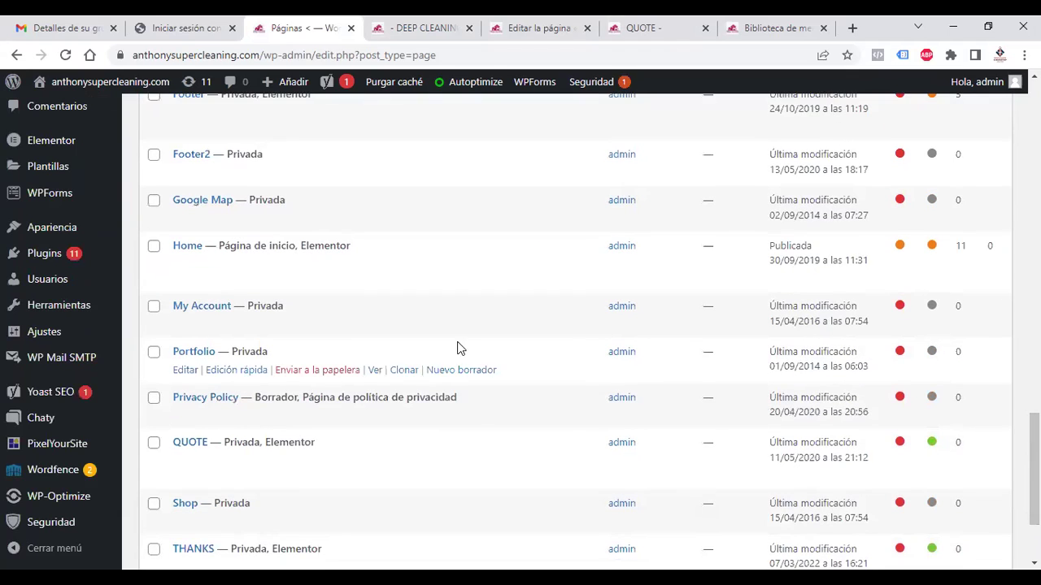
right_click(186, 246)
click(213, 258)
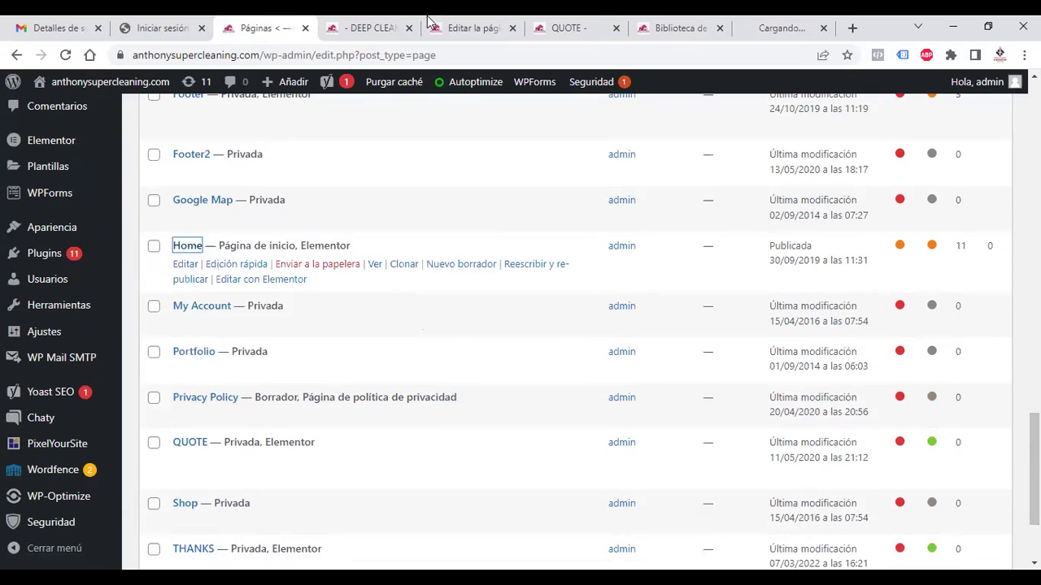
click(764, 22)
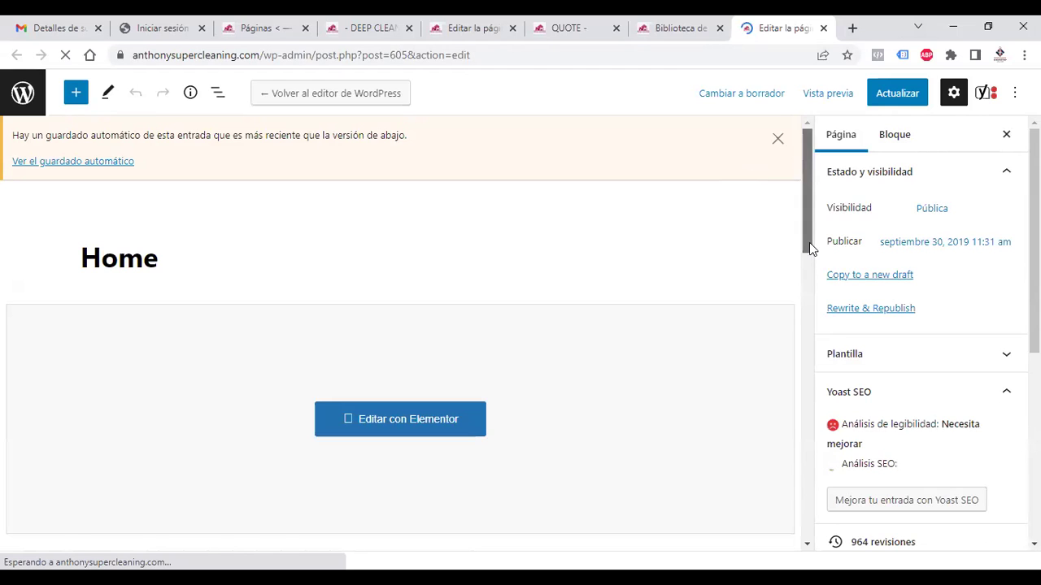
Review the Home page's Yoast SEO section, including the focus keyphrase, Google preview, SEO title, slug and meta description
scroll(809, 243, down, 2)
scroll(808, 297, down, 3)
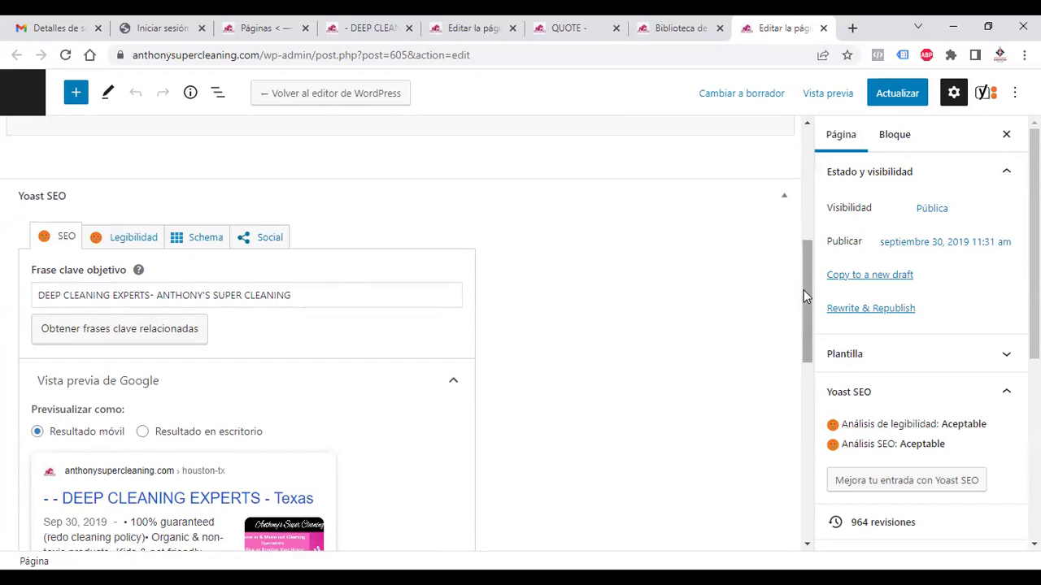
drag(803, 306, 809, 396)
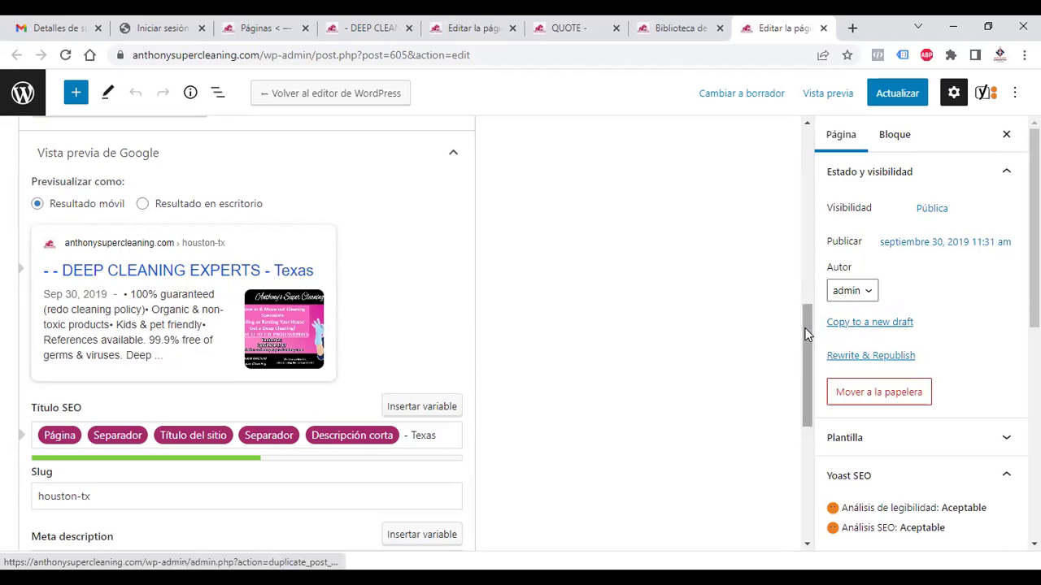
drag(806, 332, 810, 404)
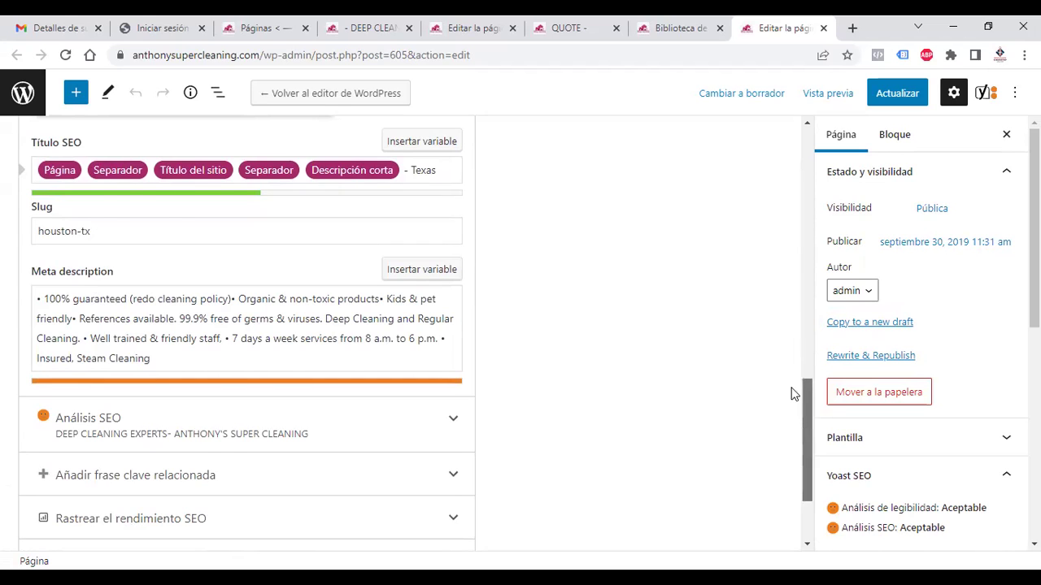
drag(804, 425, 787, 345)
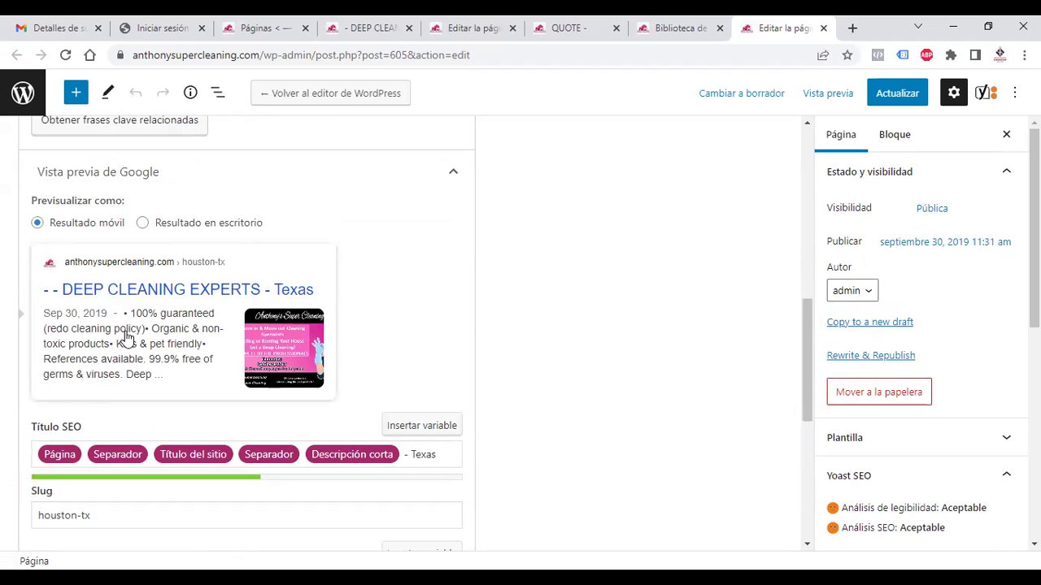
drag(806, 318, 800, 458)
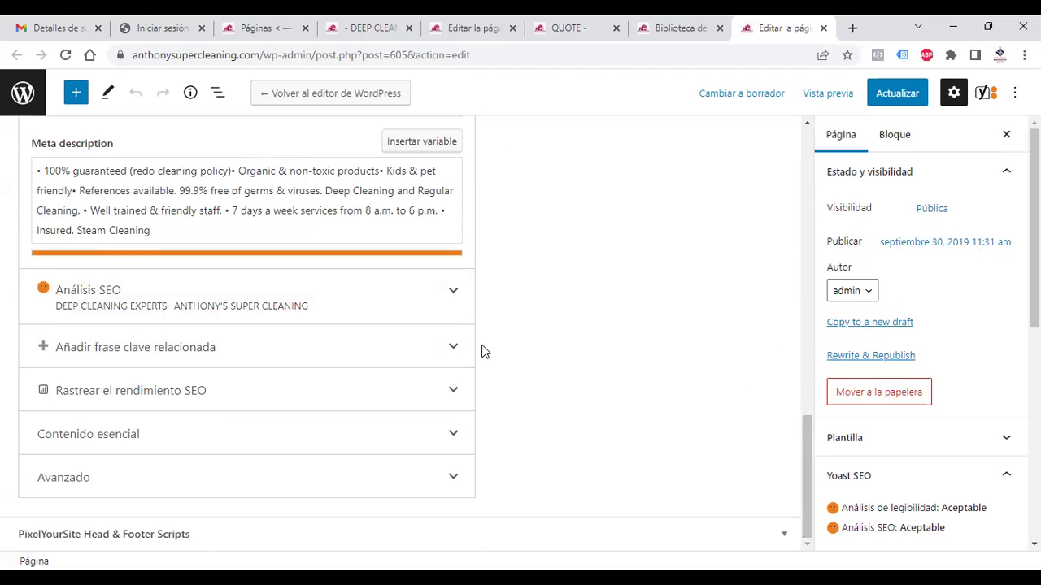
Expand the Home page's SEO analysis and read through its problems, suggested improvements and good results
click(450, 290)
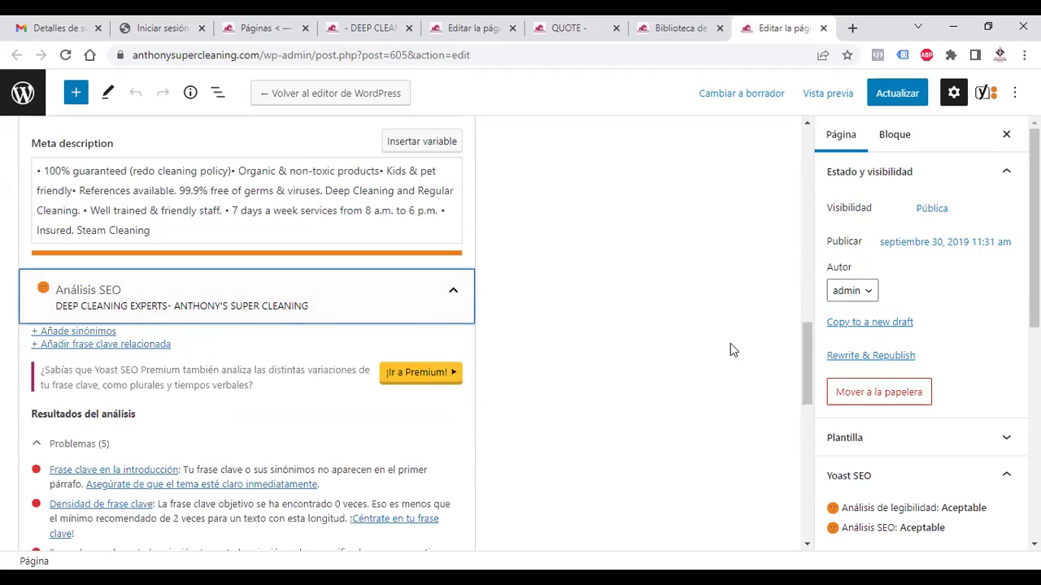
drag(811, 349, 811, 396)
click(811, 399)
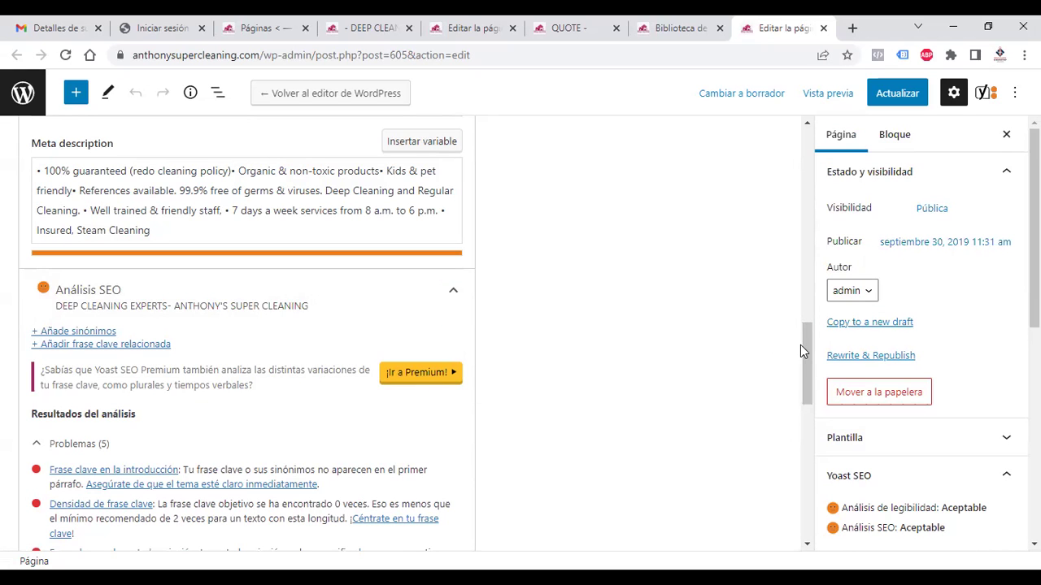
drag(804, 371, 804, 433)
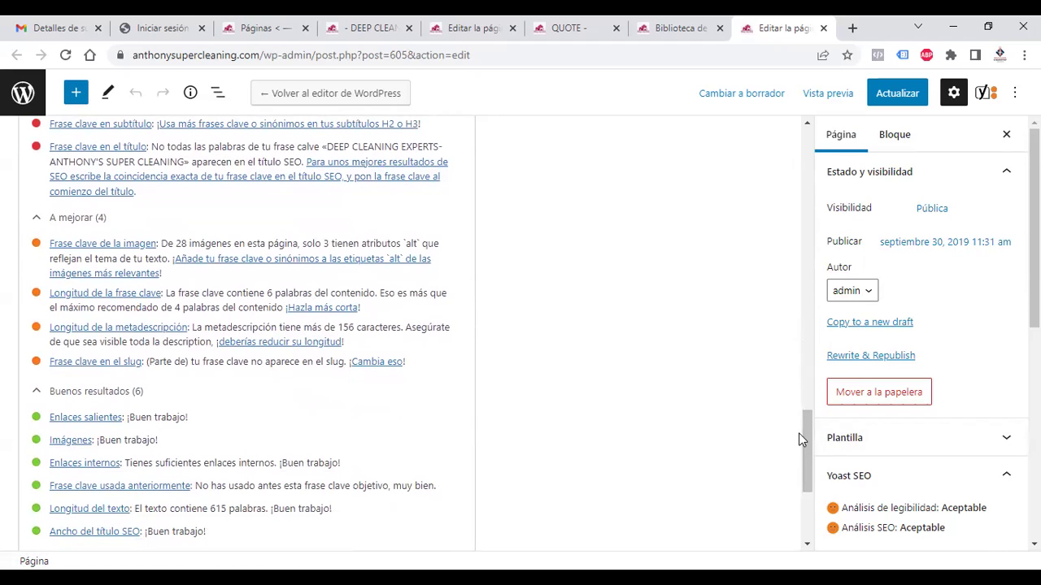
scroll(803, 449, down, 2)
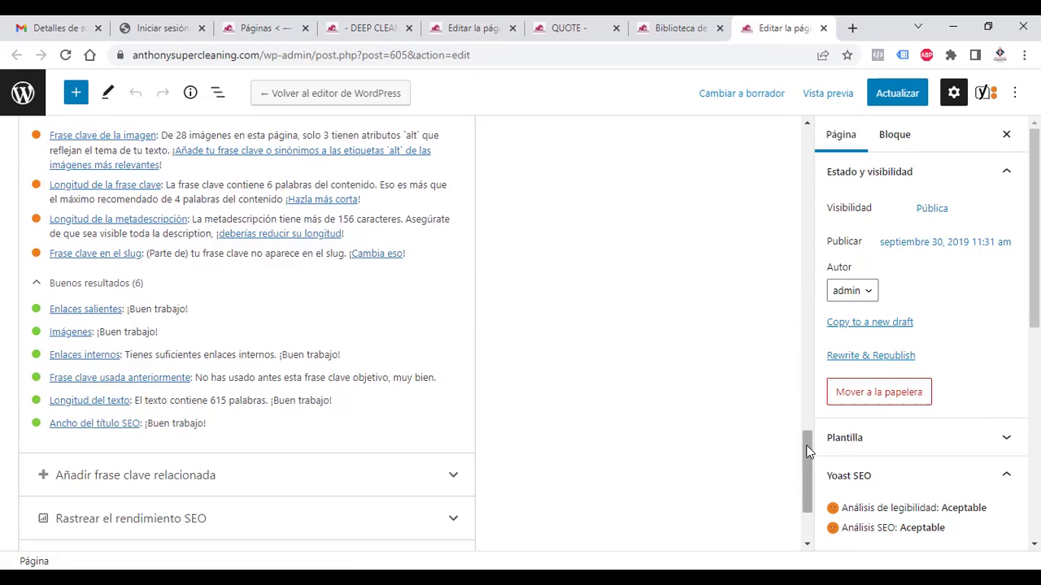
Highlight the image keyphrase remark about alt attributes and go back over the listed SEO problems
drag(809, 439, 807, 429)
scroll(280, 406, up, 1)
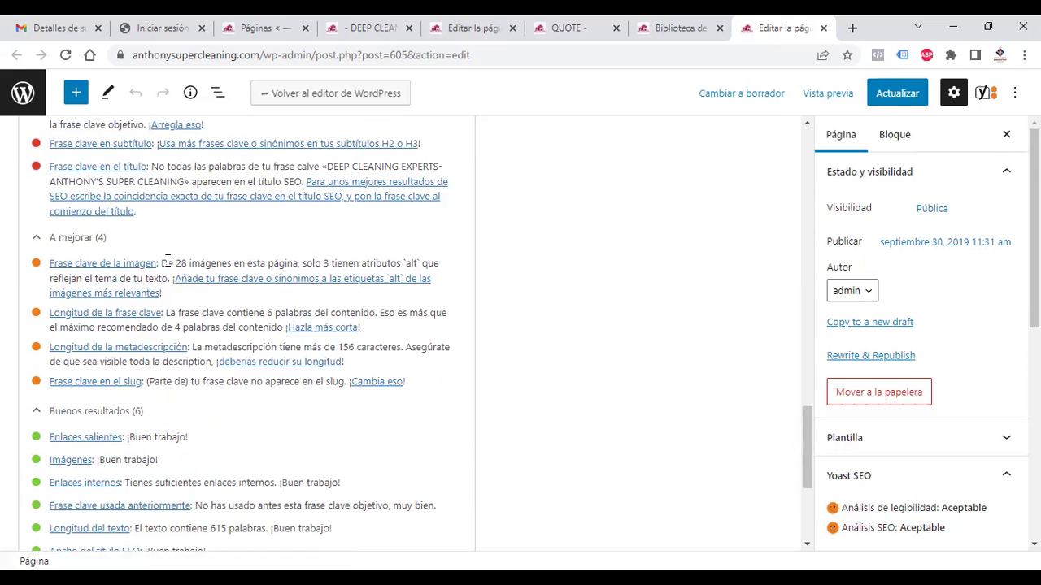
drag(204, 260, 347, 260)
drag(411, 262, 420, 262)
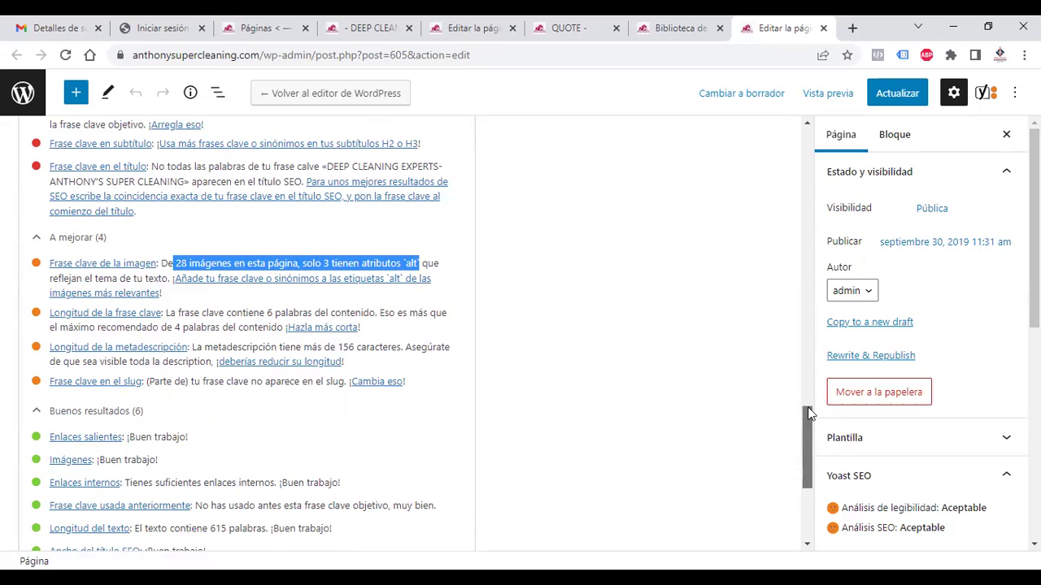
drag(809, 433, 809, 385)
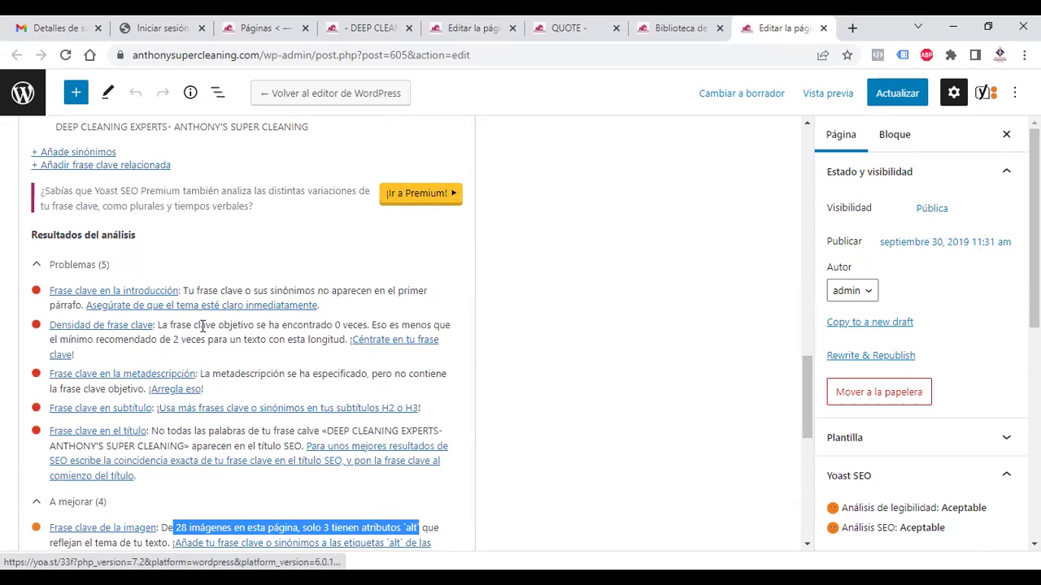
Return to the start of the Home page editor and look over the site's Quote page from beginning to end
drag(808, 407, 807, 139)
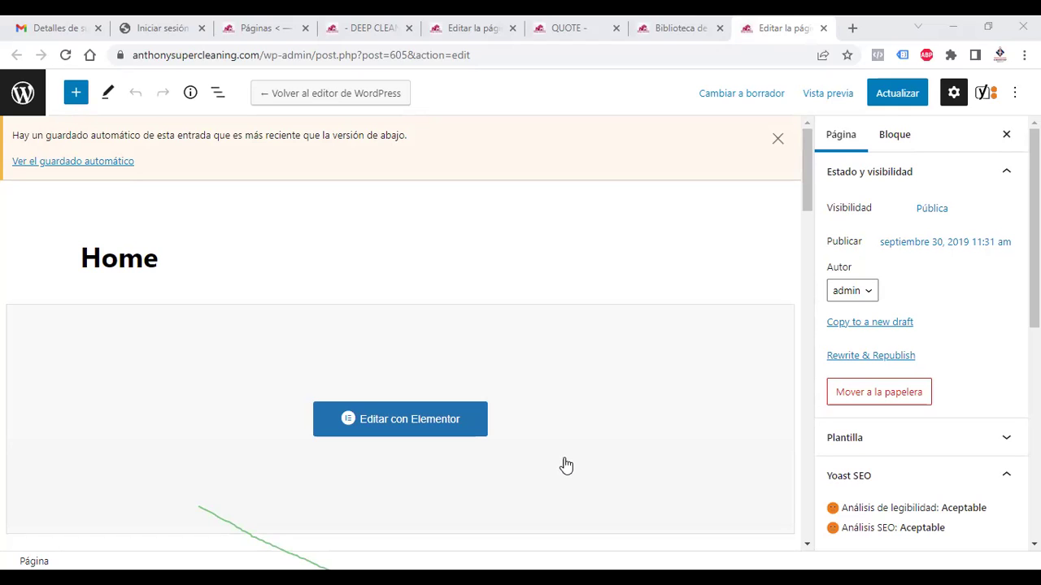
click(570, 27)
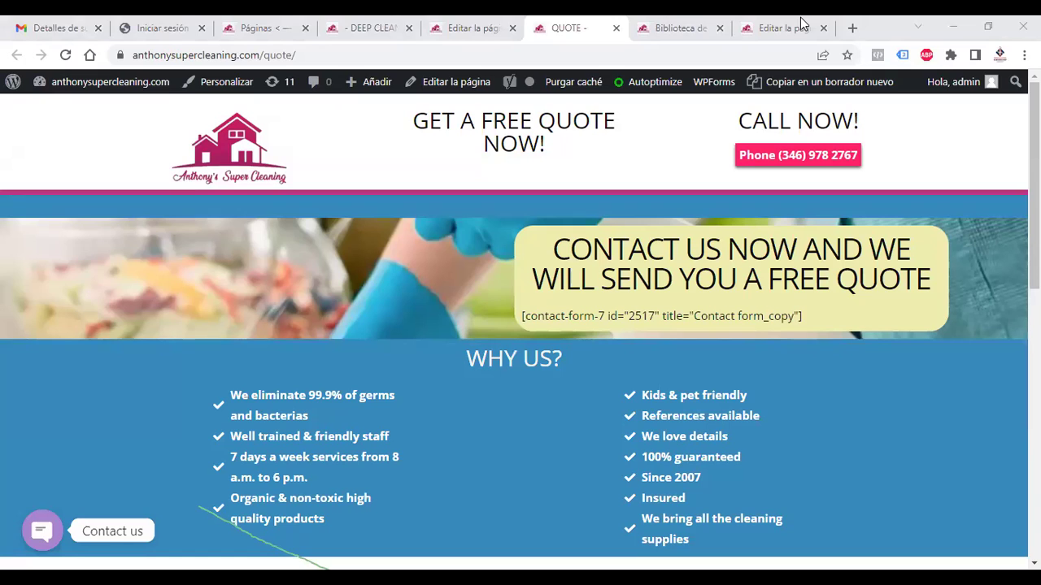
click(1034, 187)
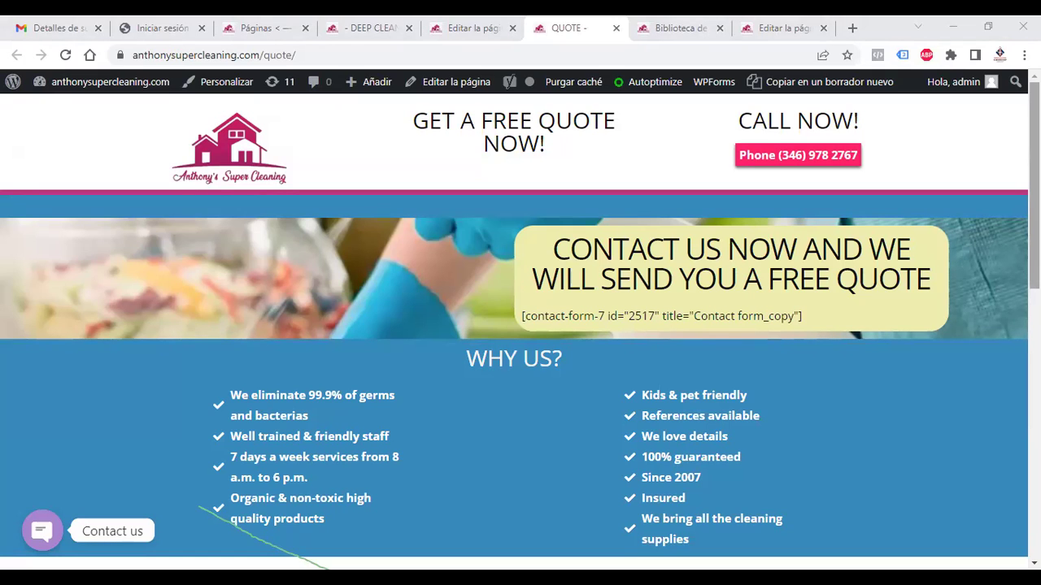
scroll(1013, 438, down, 10)
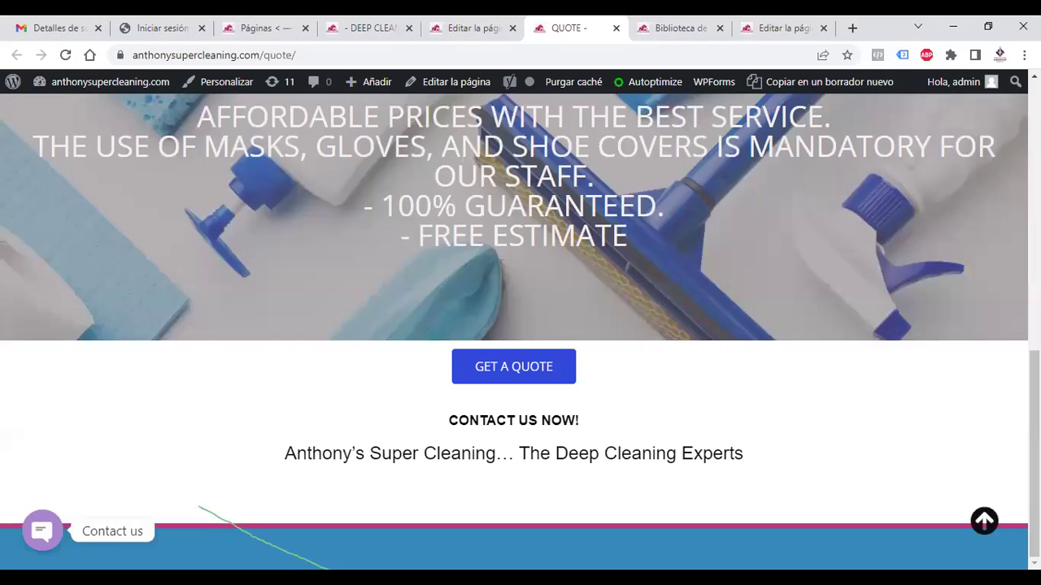
drag(1034, 454, 1034, 186)
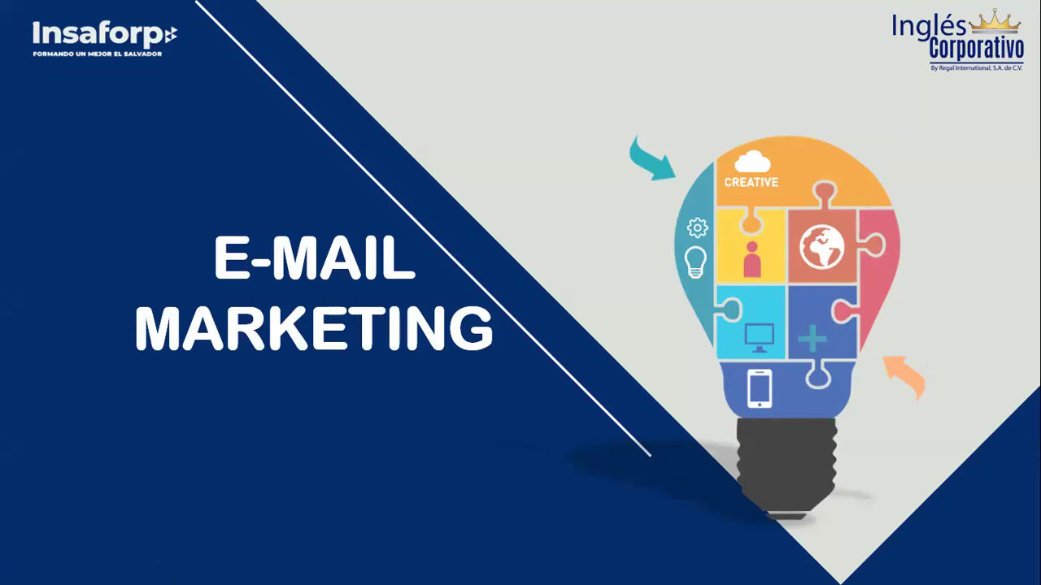
key(Right)
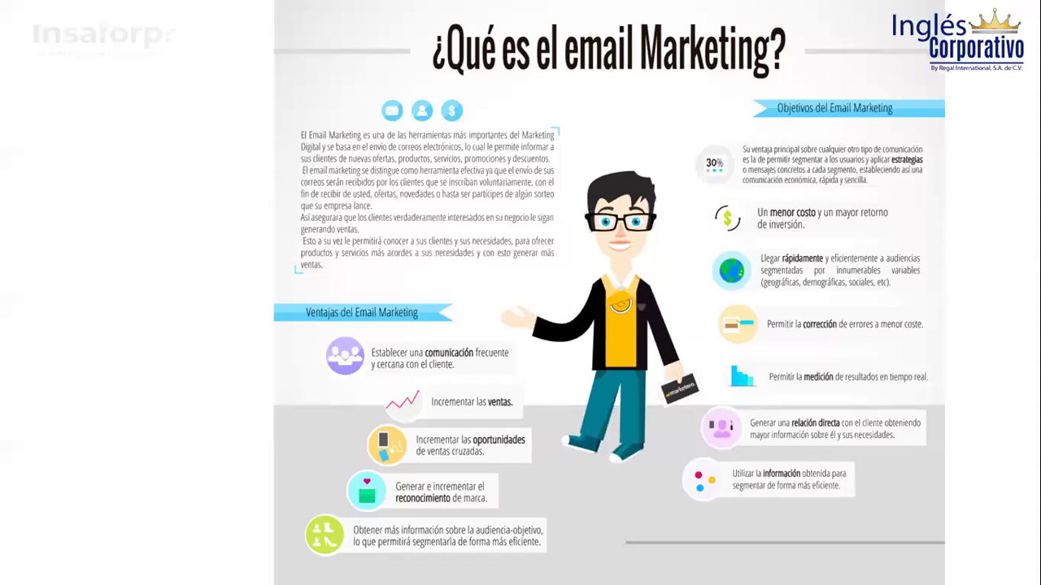
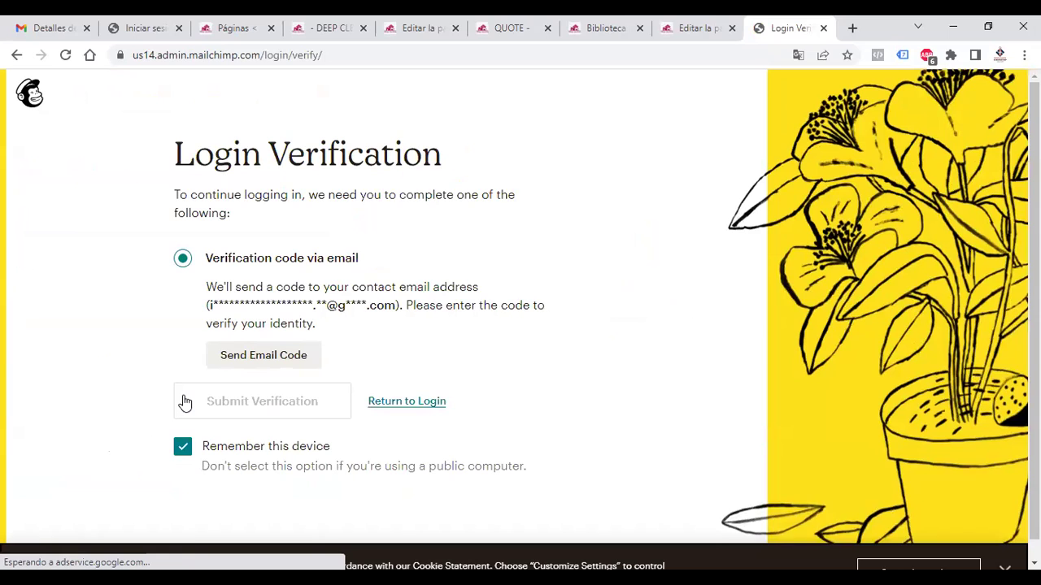
Switch to Gmail and look through the newest inbox messages for the Mailchimp login verification email
click(57, 22)
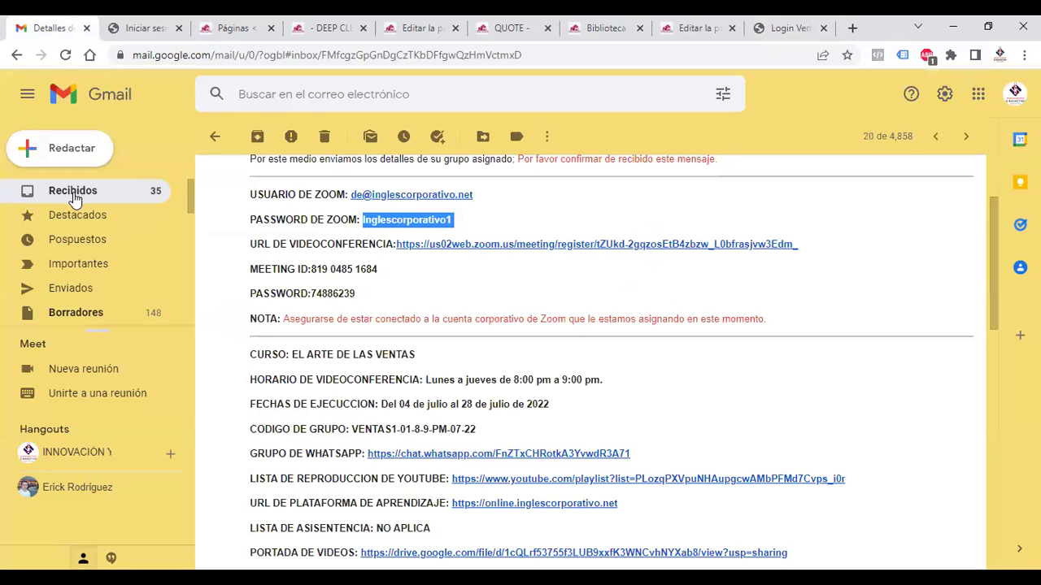
click(74, 198)
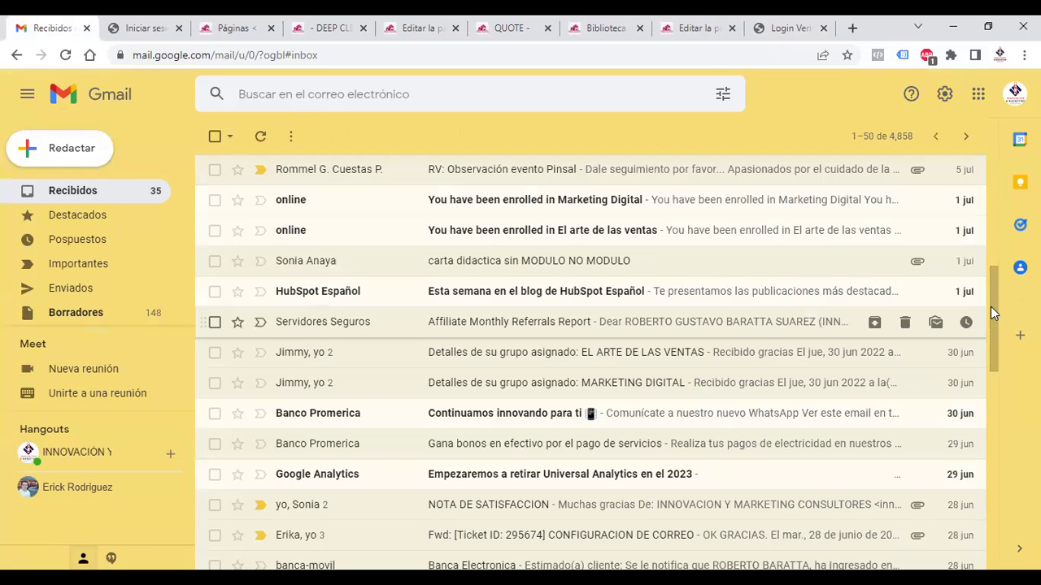
scroll(991, 269, up, 5)
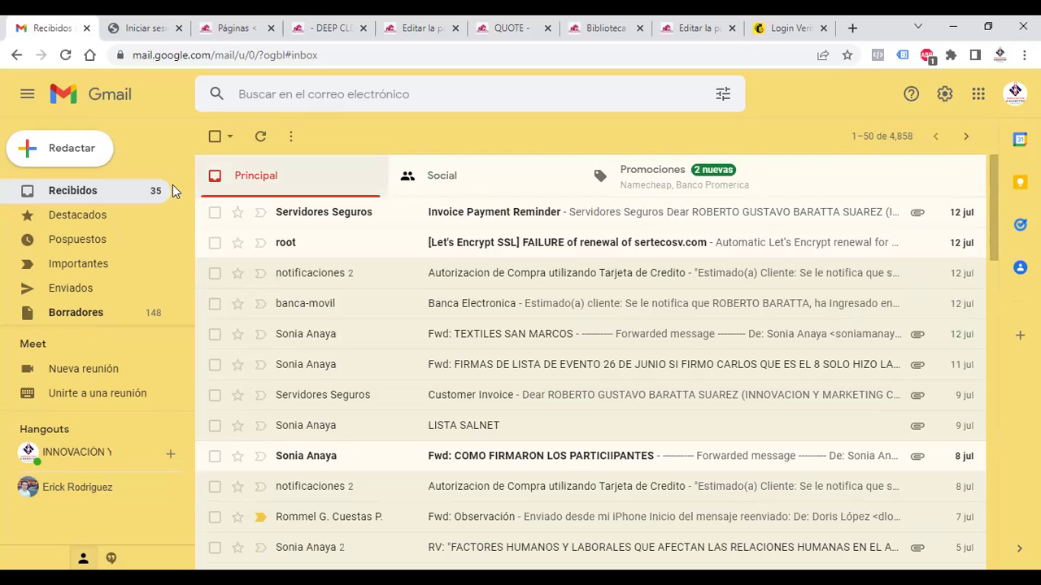
Expand the full Gmail folder list, check the Spam folder for the Mailchimp verification email and return to the inbox
drag(192, 202, 166, 323)
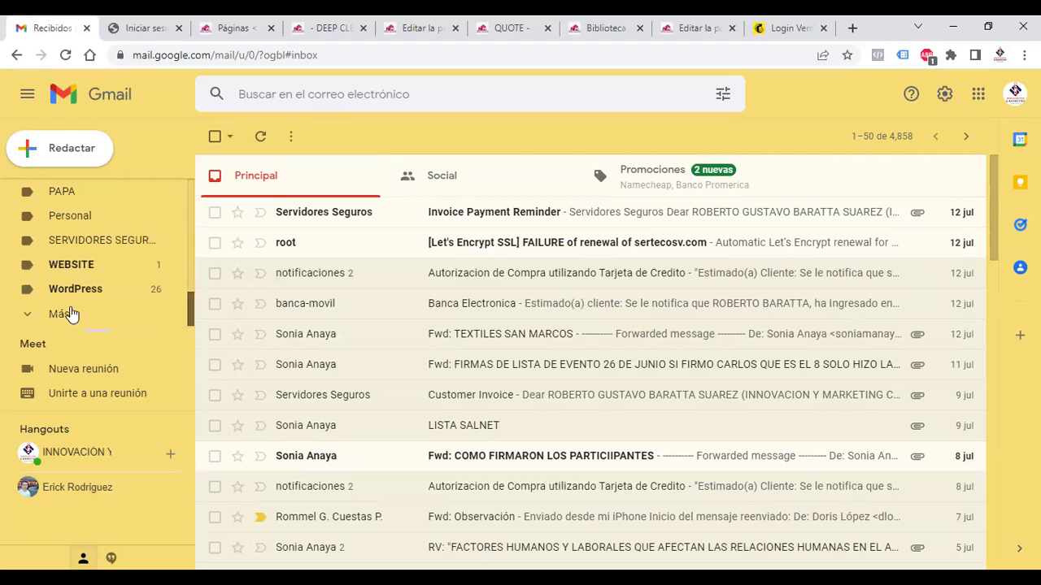
click(68, 318)
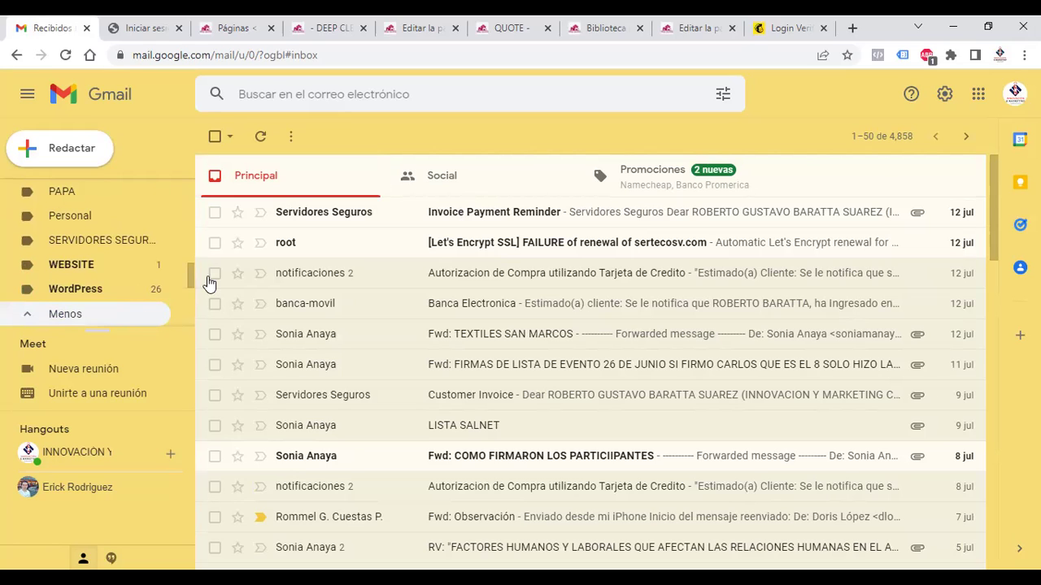
drag(193, 288, 189, 298)
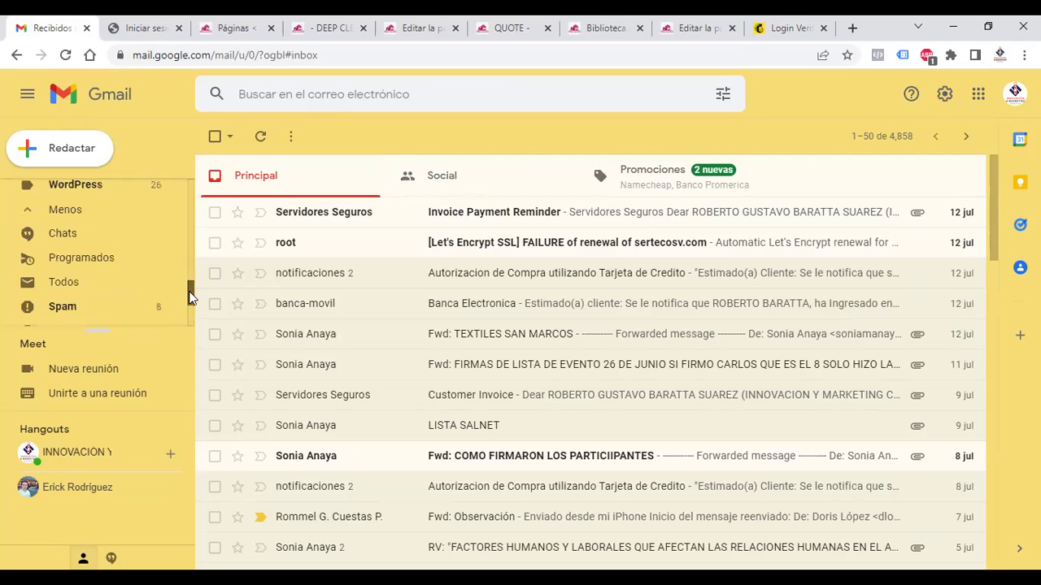
scroll(65, 278, down, 1)
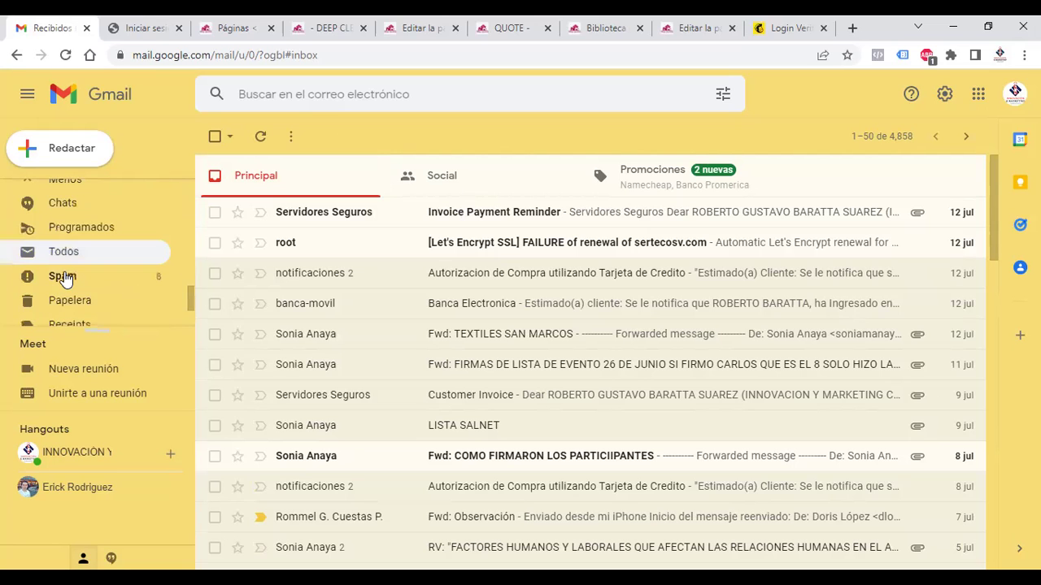
click(63, 277)
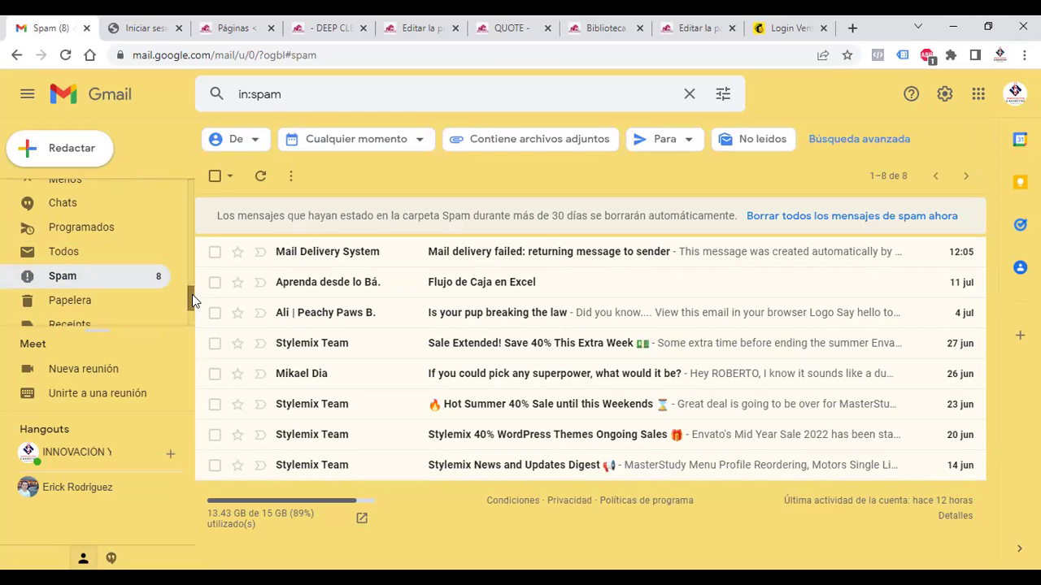
scroll(189, 260, up, 3)
scroll(72, 198, up, 1)
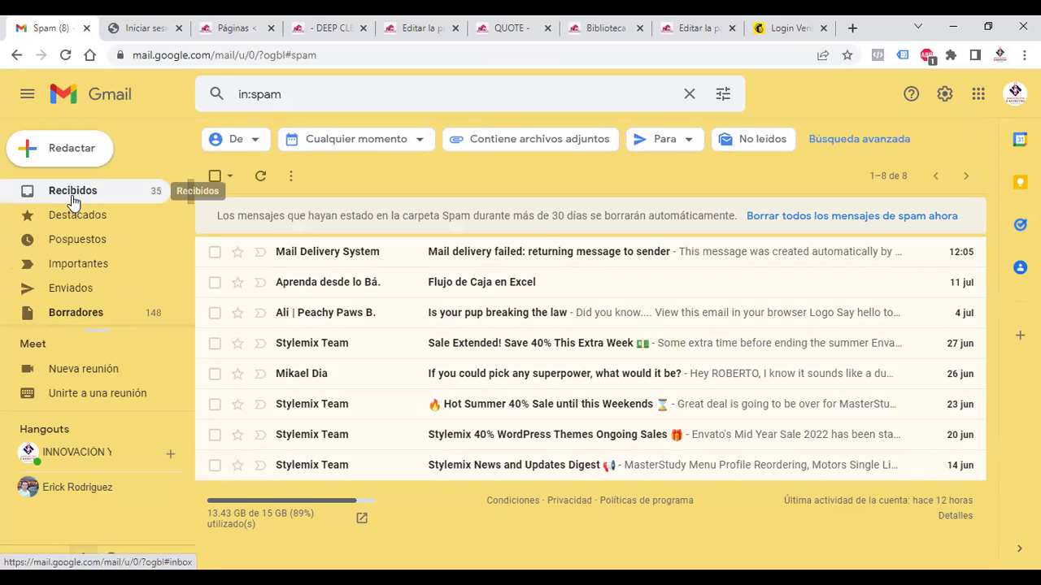
click(72, 198)
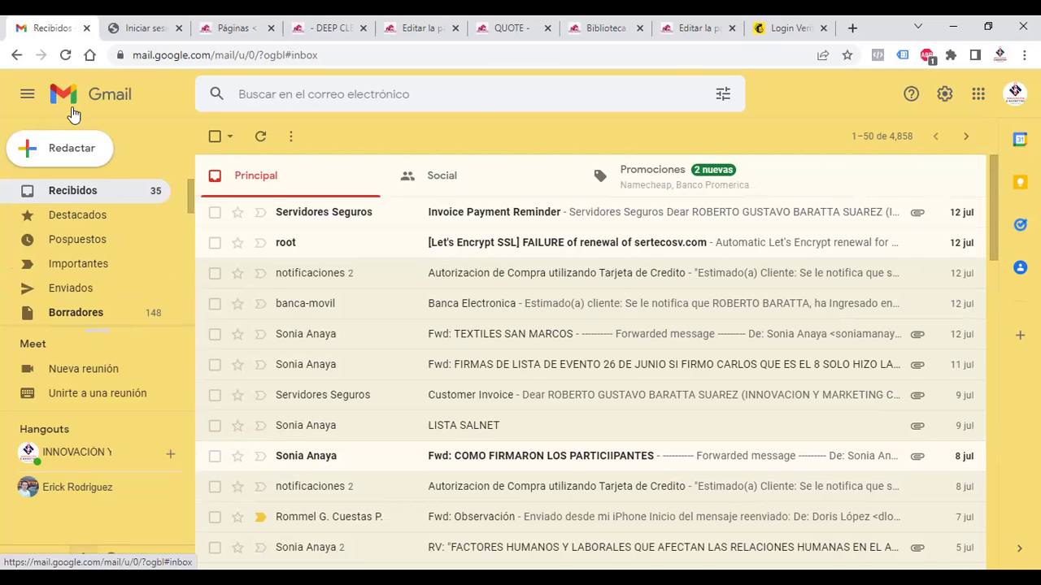
Reload the Gmail inbox and check the Mailchimp login verification page while it loads
click(66, 57)
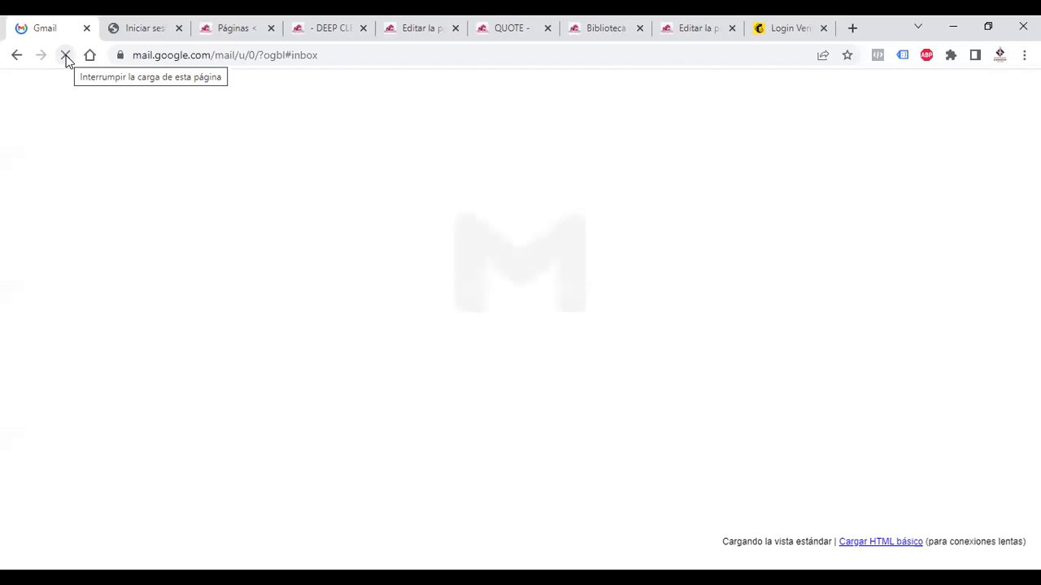
click(775, 26)
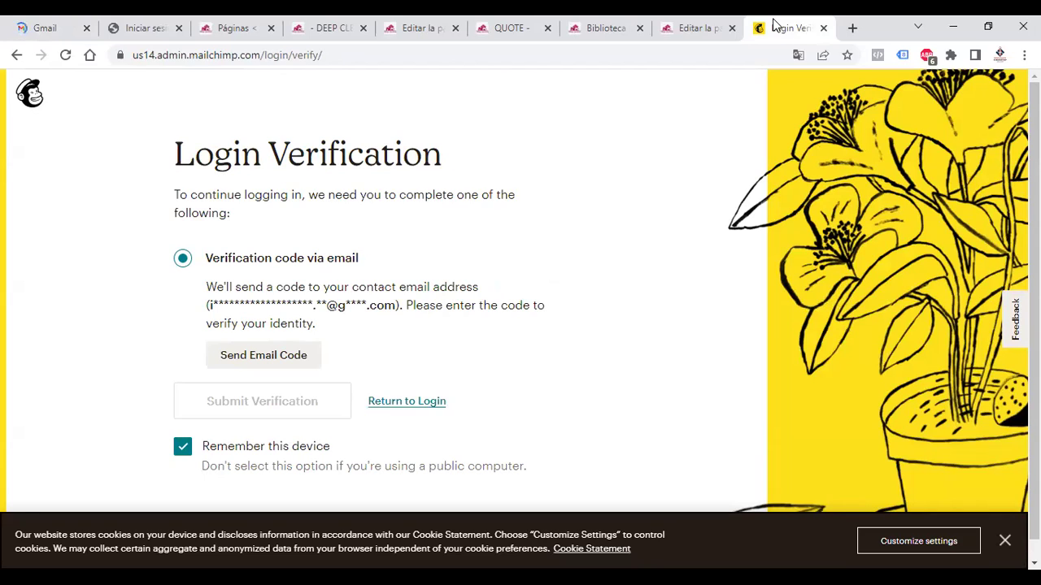
click(24, 30)
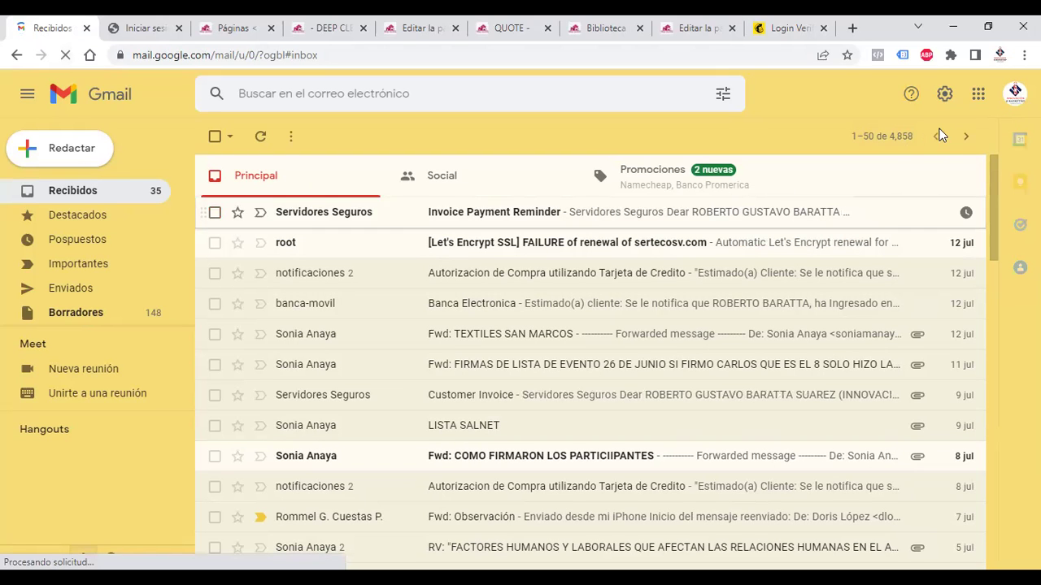
Open the company's other Gmail account and check its Promotions and Primary messages for the Mailchimp verification email
click(1014, 95)
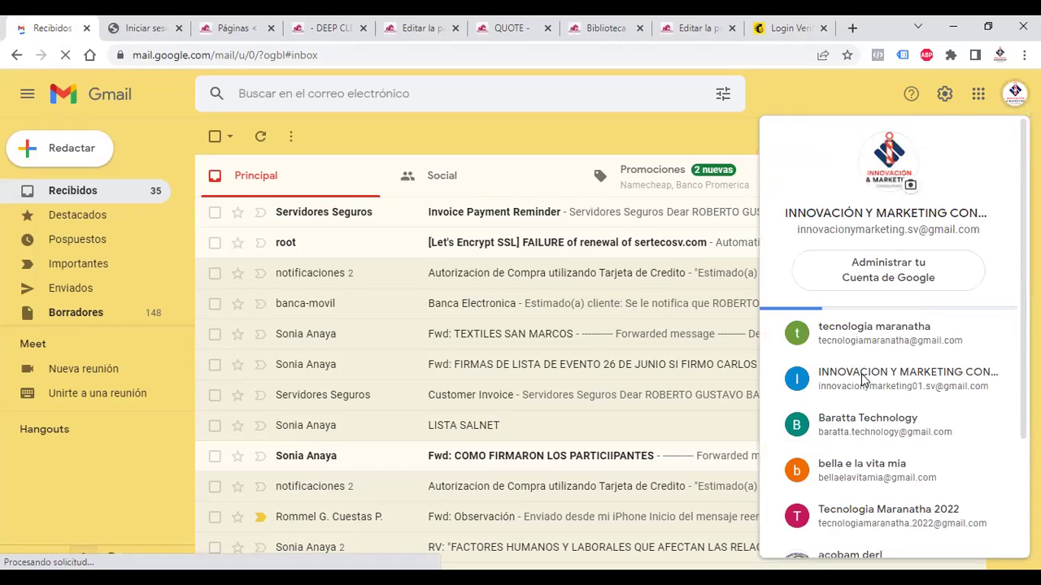
click(864, 380)
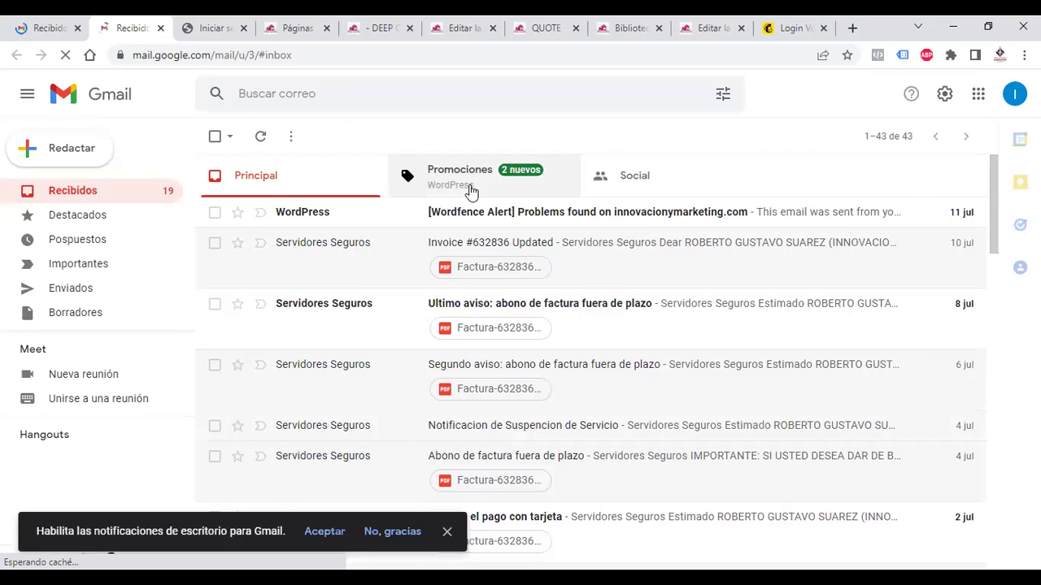
click(472, 191)
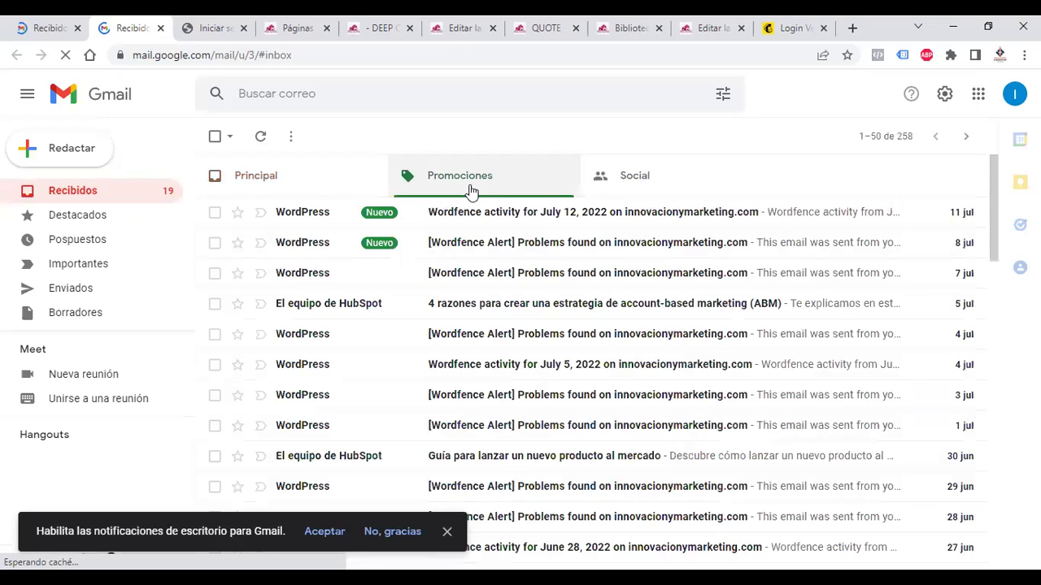
click(266, 185)
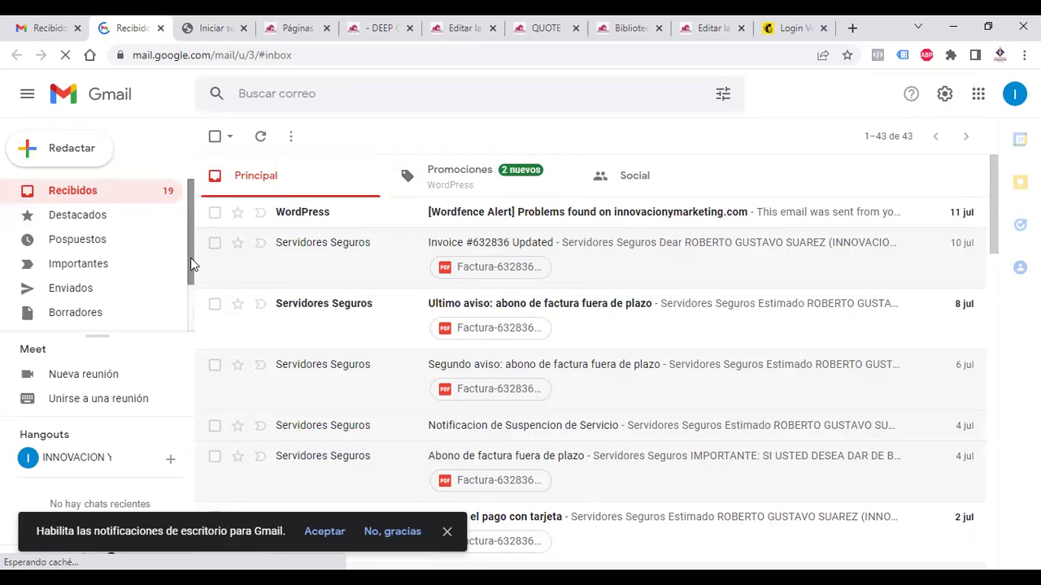
Check the second Gmail account's Spam folder for the verification email, and reload the first account's inbox
drag(192, 263, 195, 310)
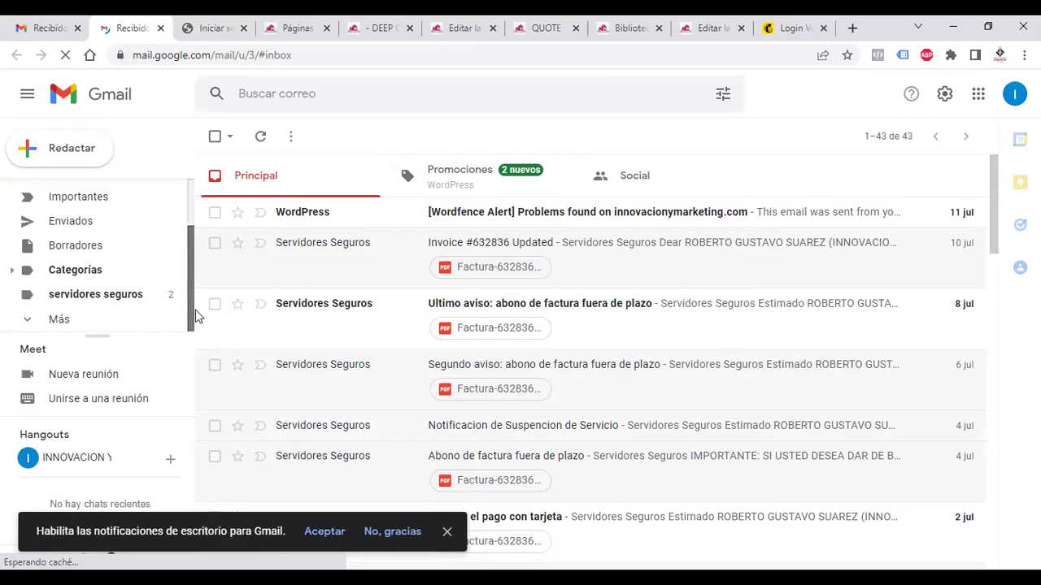
click(54, 325)
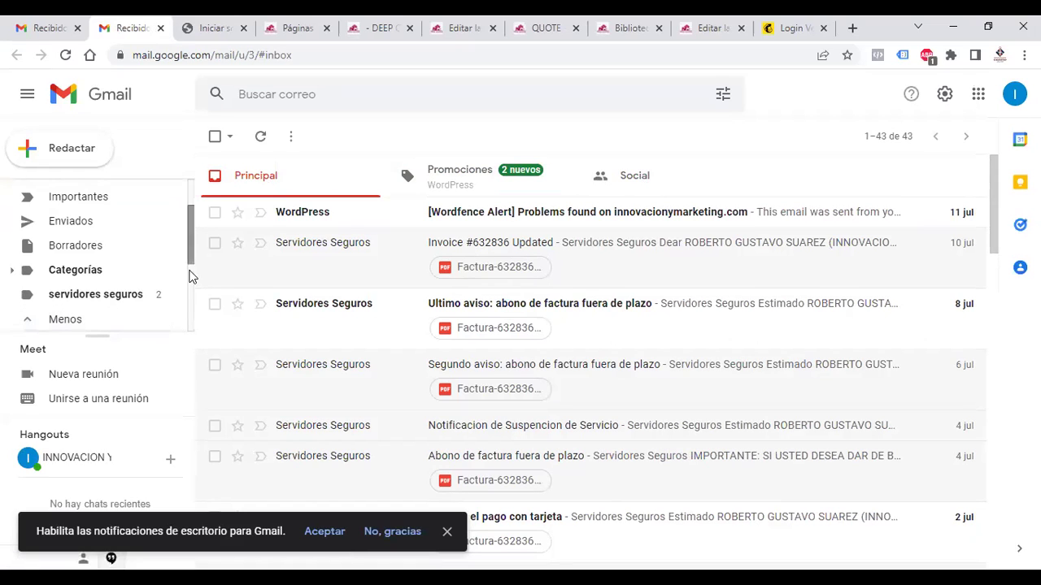
scroll(189, 277, down, 2)
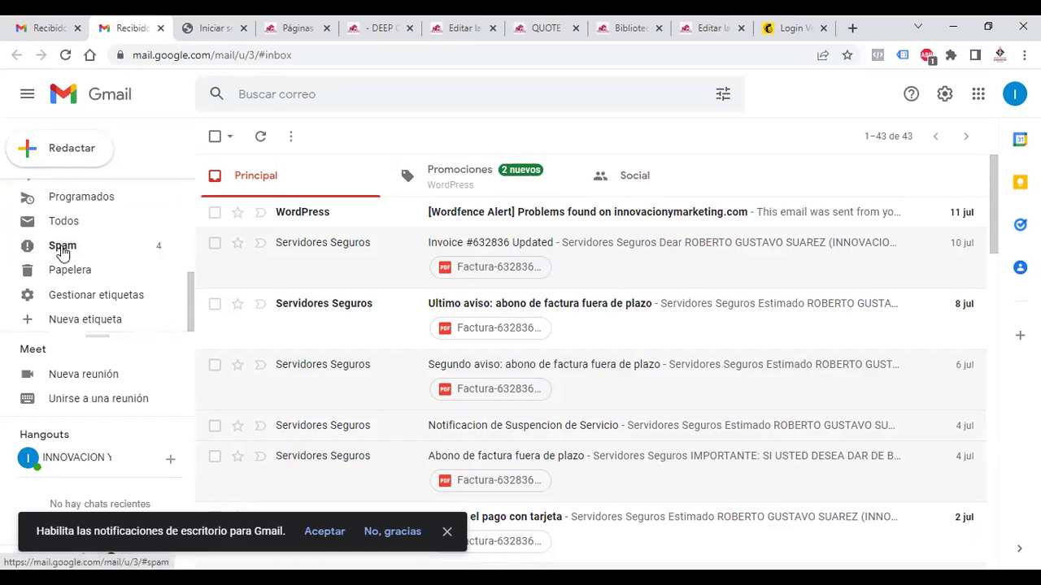
click(62, 249)
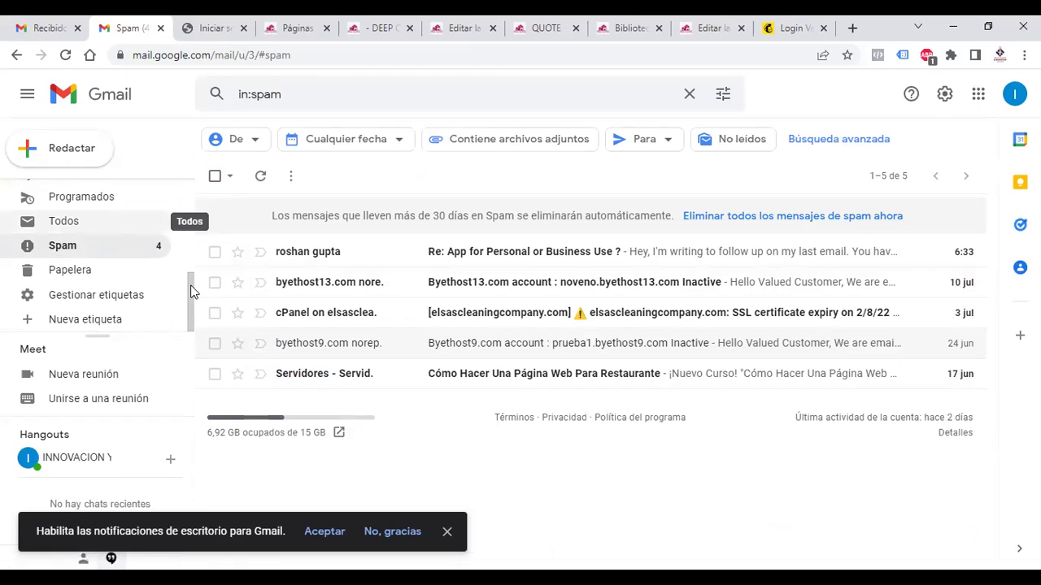
scroll(183, 184, up, 5)
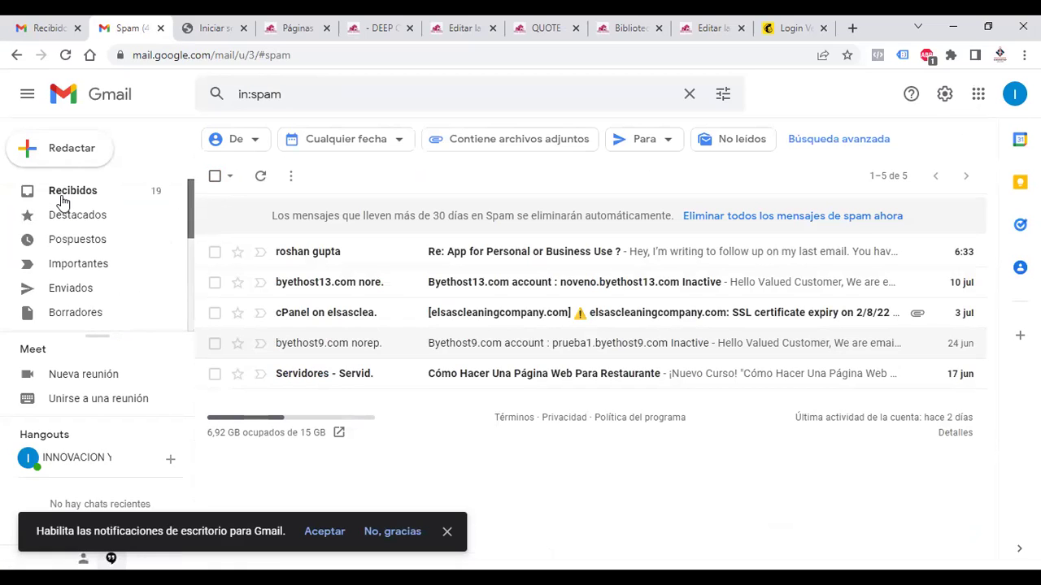
click(30, 19)
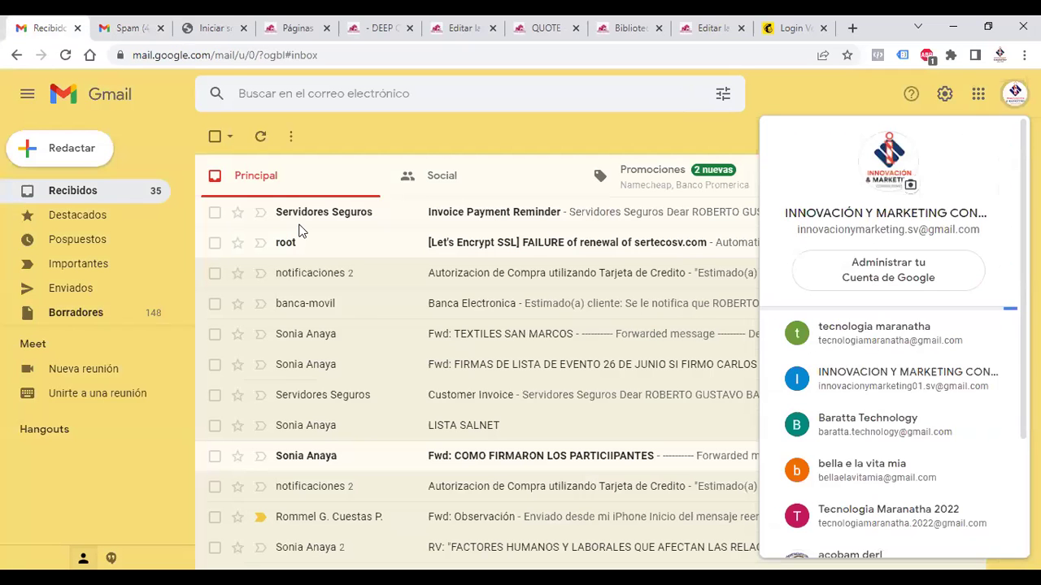
click(64, 55)
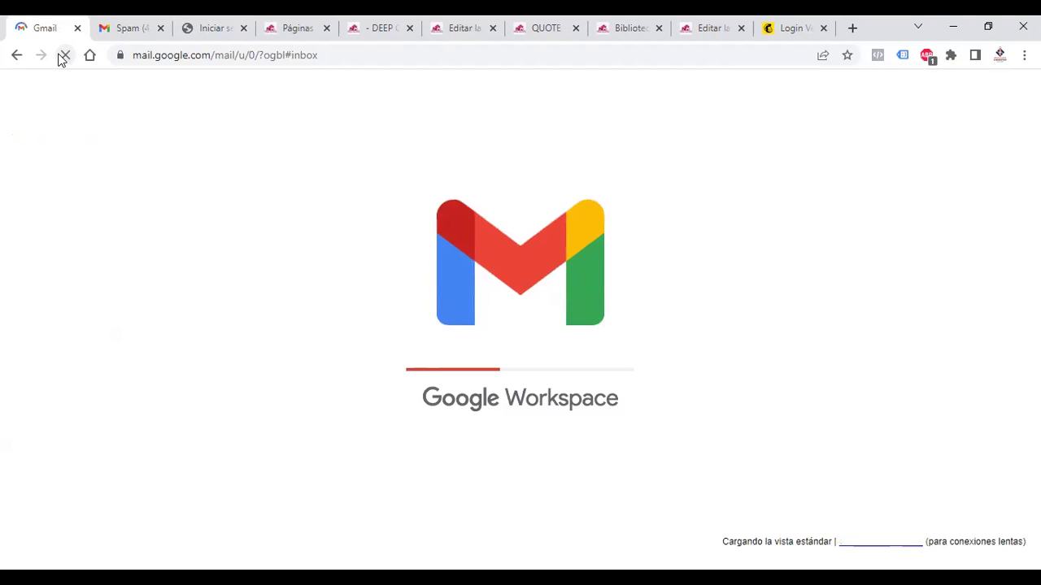
Request a new Mailchimp verification code by email, check both Gmail inboxes for it and reload the first account's inbox
click(789, 28)
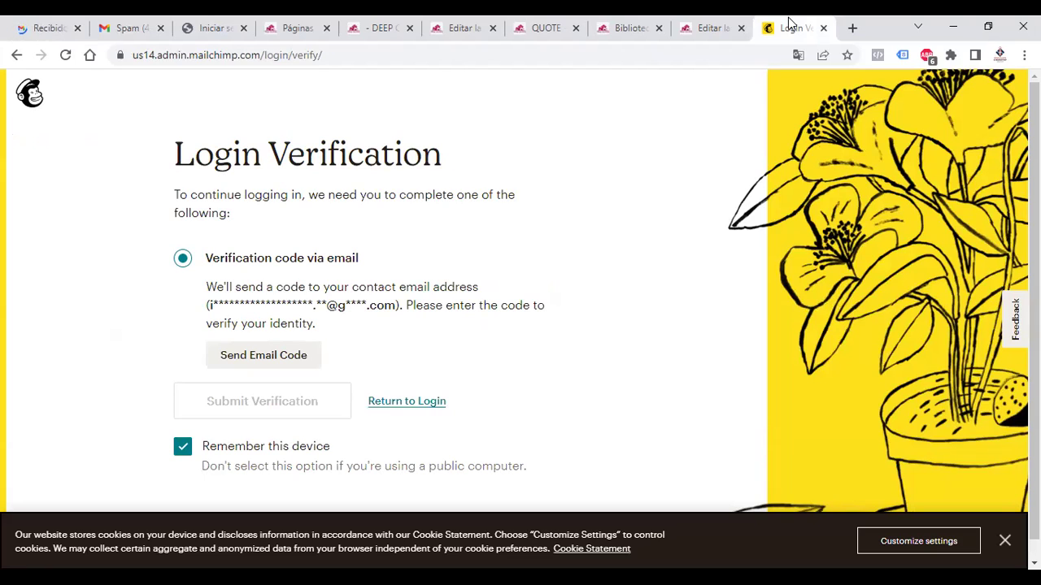
click(254, 364)
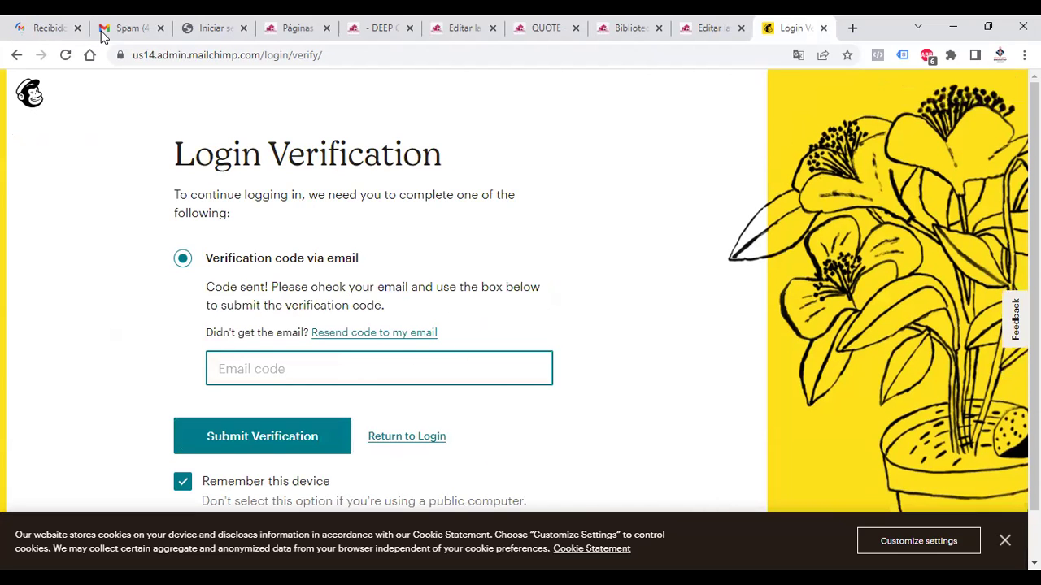
click(56, 29)
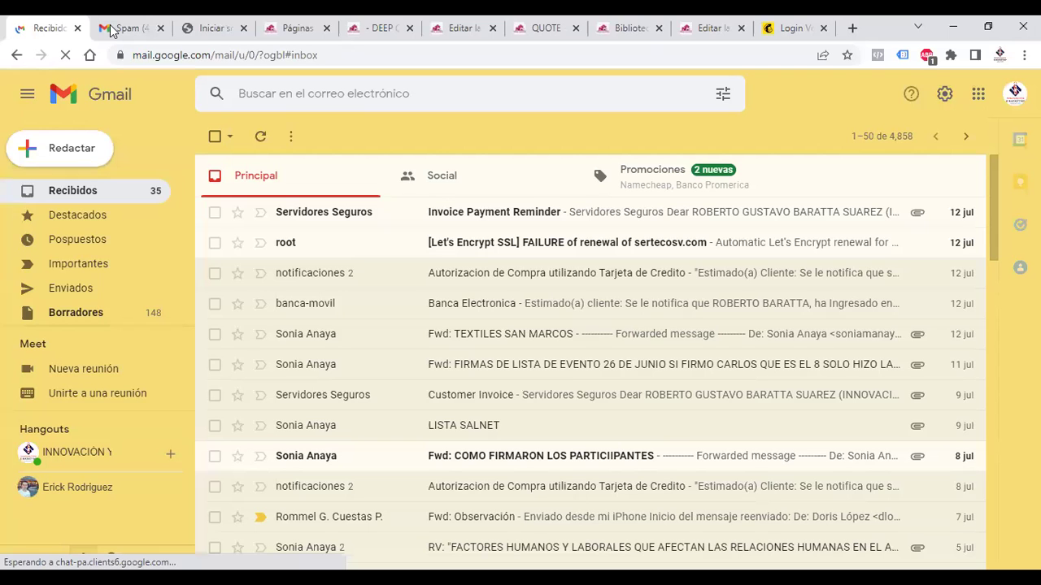
key(ctrl+Tab)
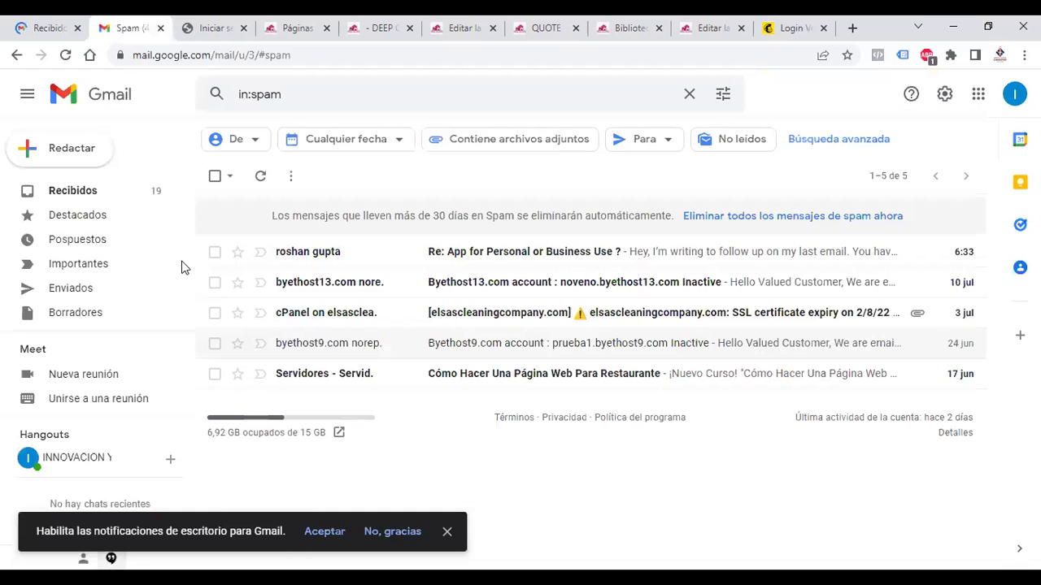
click(102, 195)
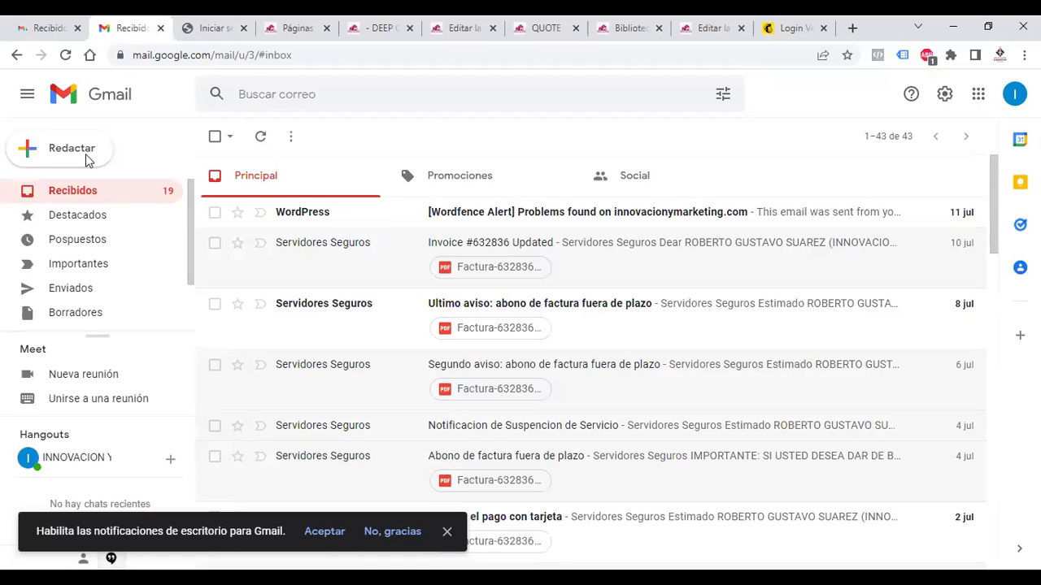
click(31, 29)
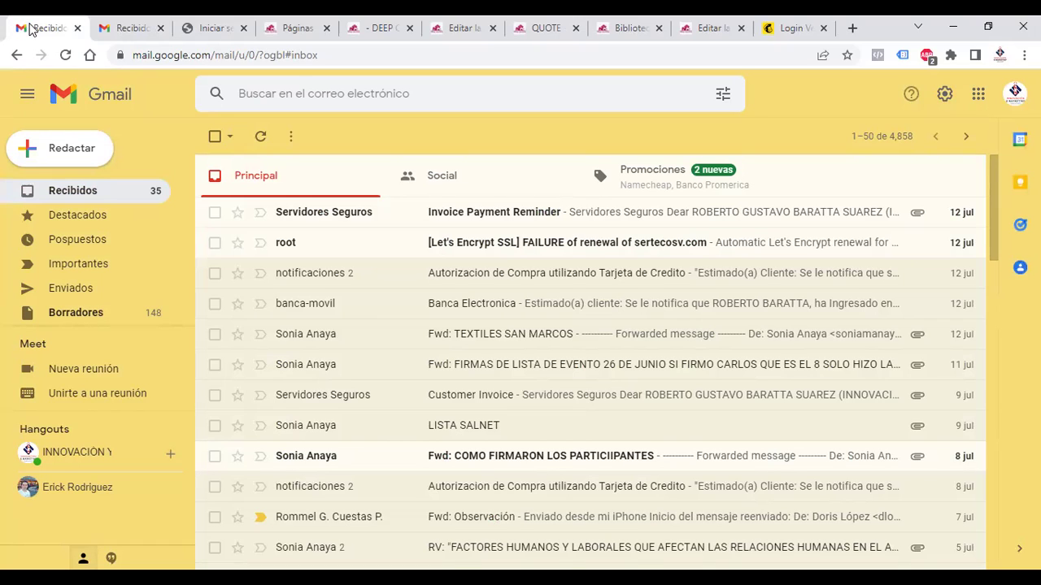
click(66, 57)
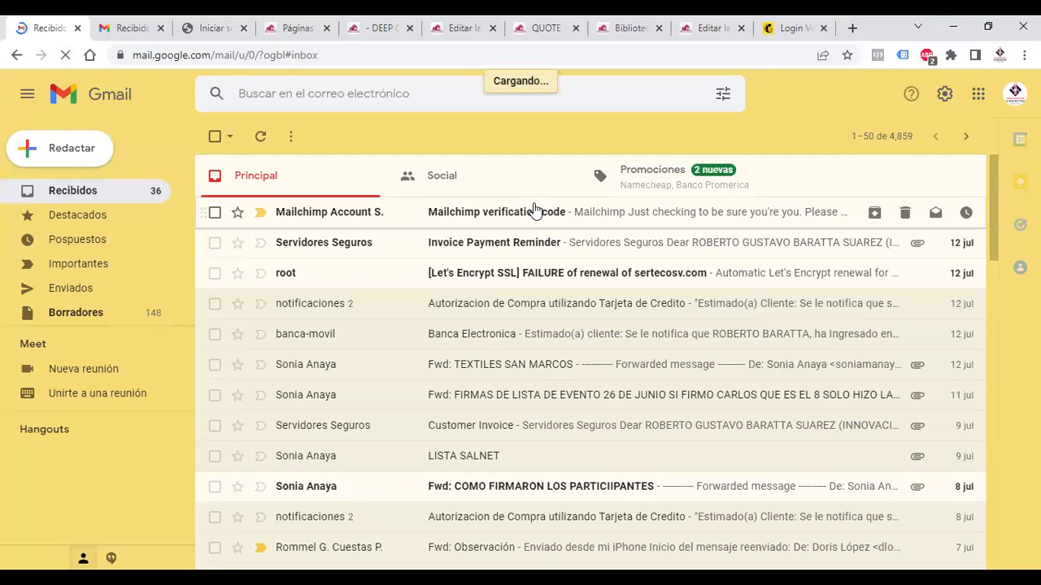
Copy the verification code from the Mailchimp email and submit it on the Login Verification page
click(534, 212)
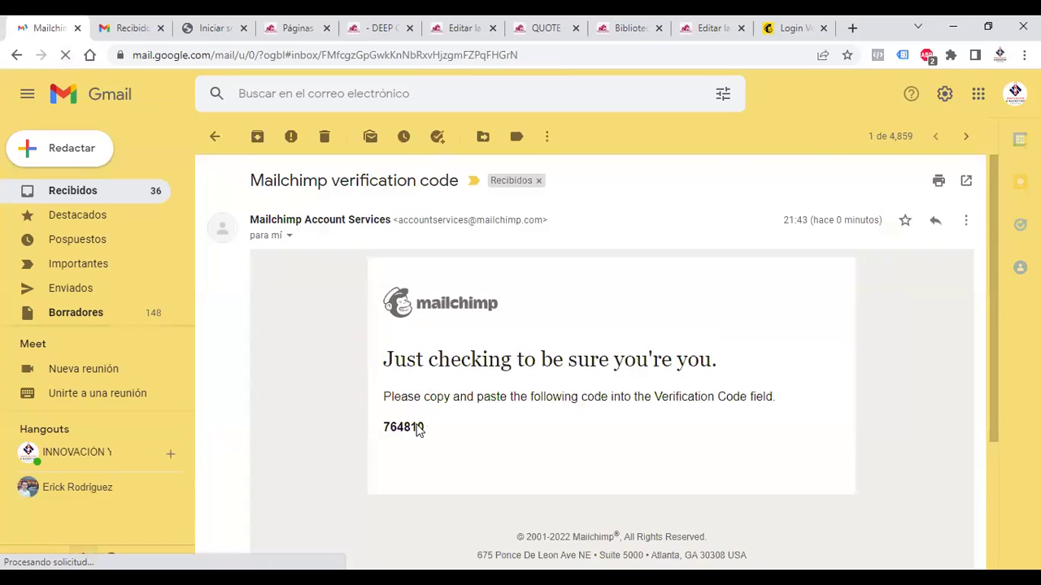
triple_click(383, 435)
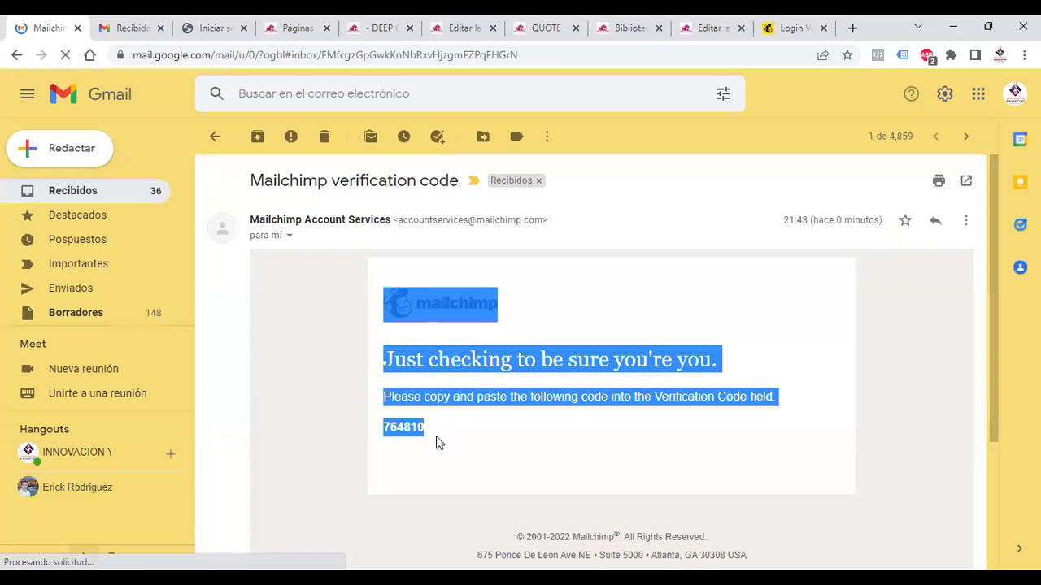
drag(425, 431, 385, 429)
key(ctrl+c)
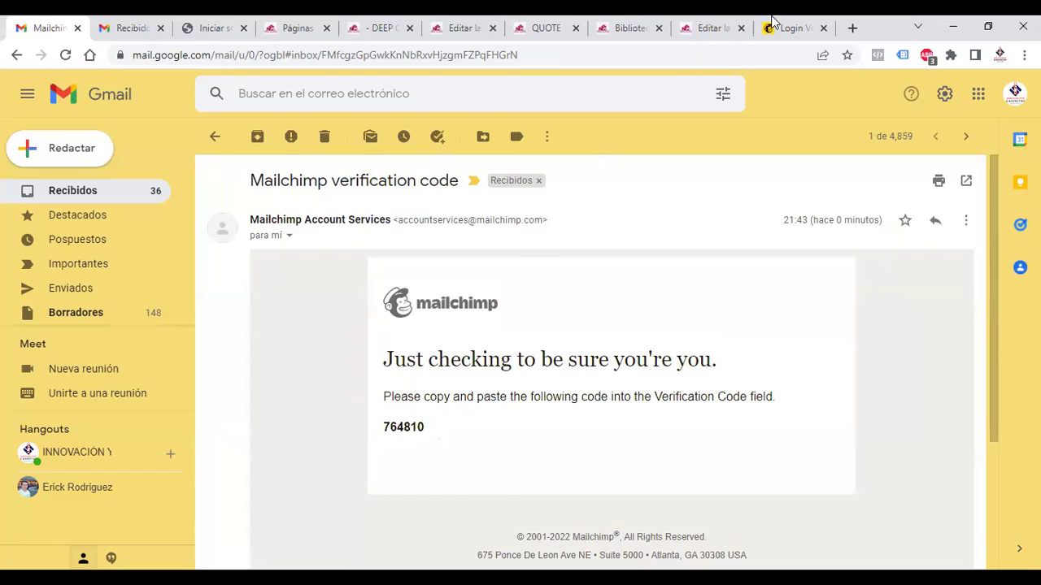
key(ctrl+shift+Tab)
key(ctrl+v)
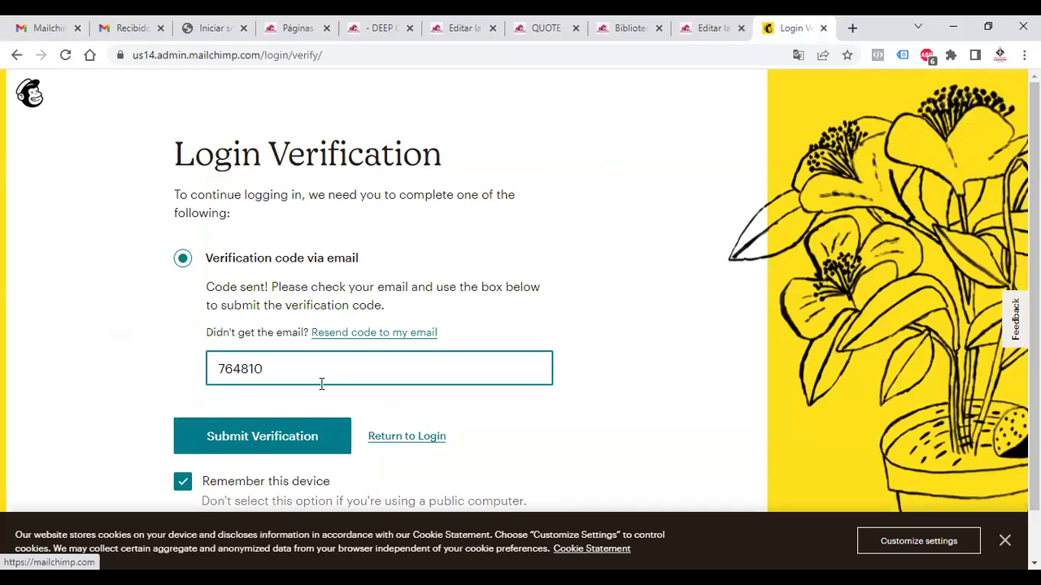
click(289, 429)
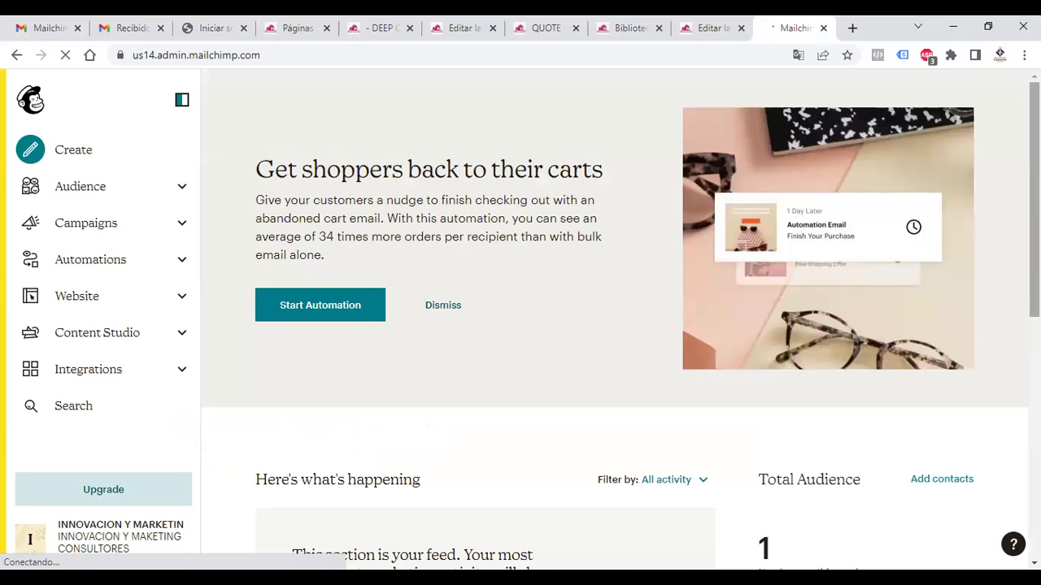
Look over the Mailchimp dashboard's activity feed and audience overview, and open the Create page
scroll(618, 325, down, 6)
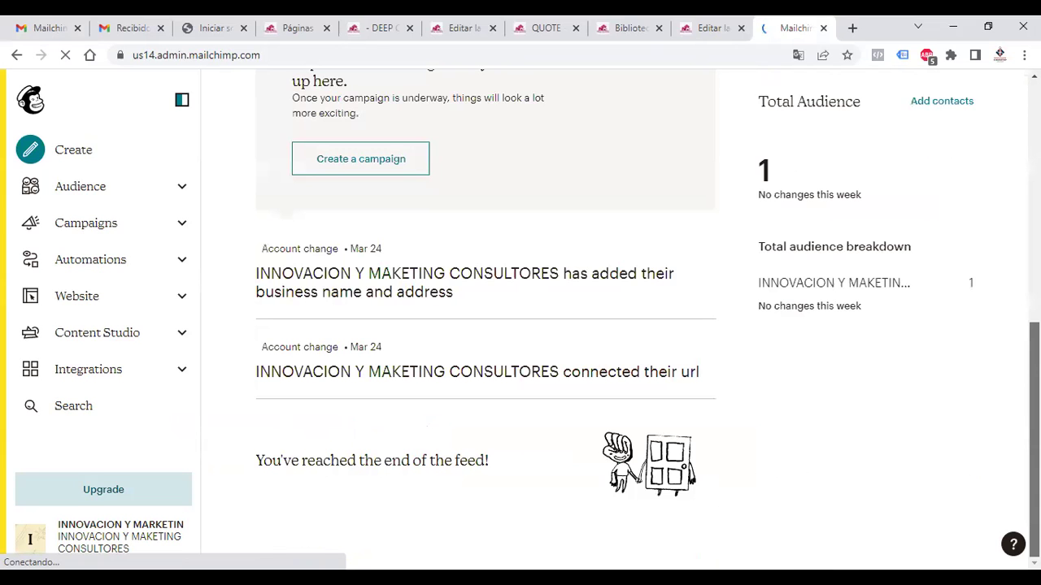
scroll(618, 325, up, 4)
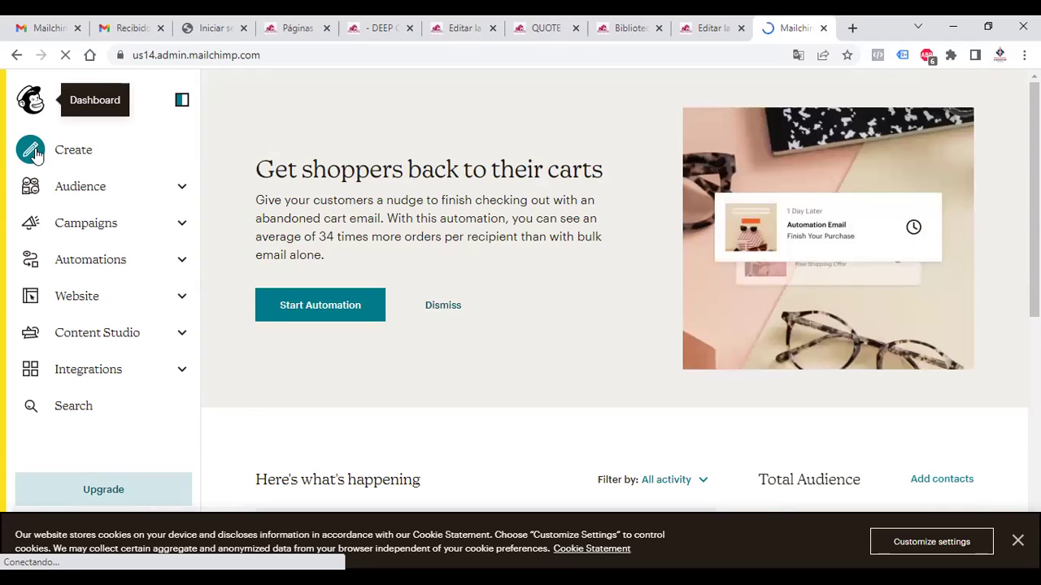
click(36, 155)
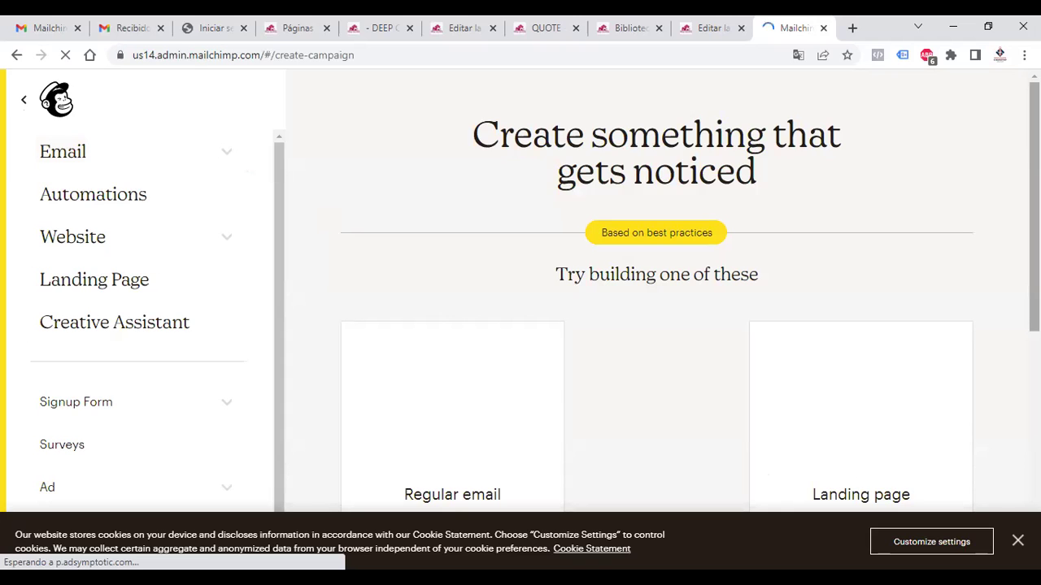
Examine the suggested things to build on the Create page: regular email, landing page and embedded form
scroll(656, 325, down, 3)
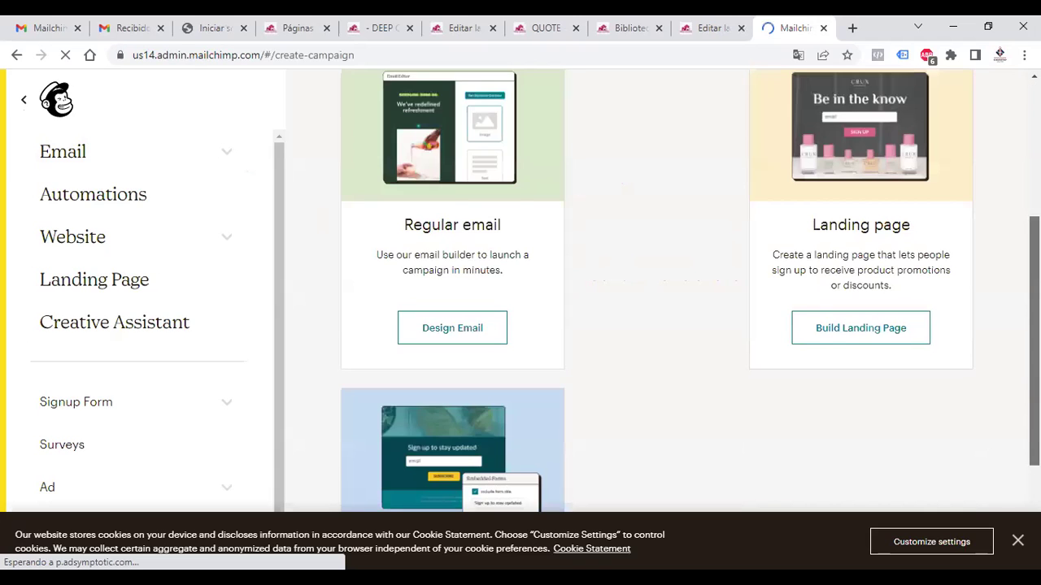
scroll(656, 325, up, 1)
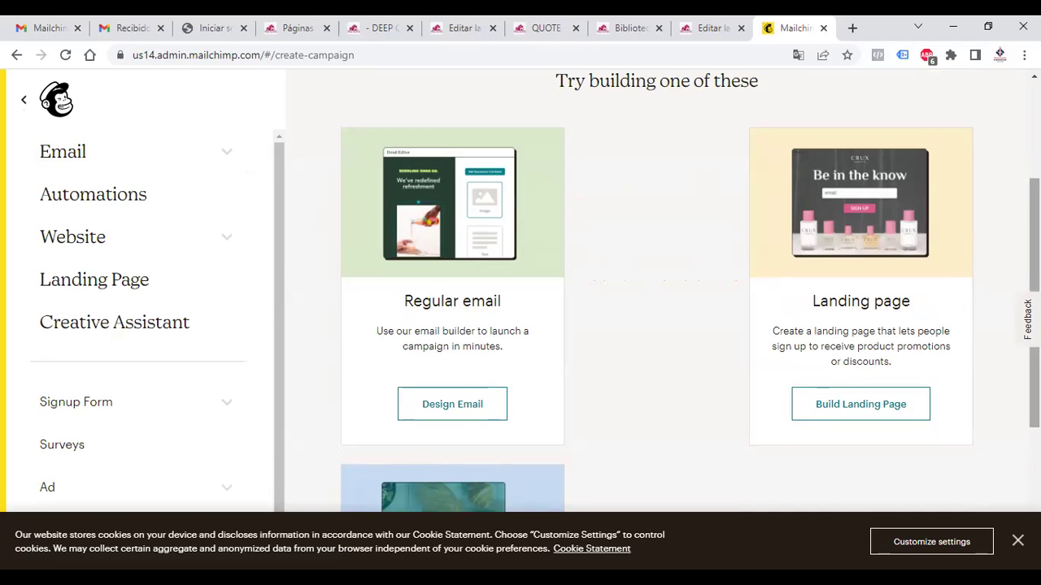
scroll(656, 292, up, 3)
scroll(657, 293, down, 2)
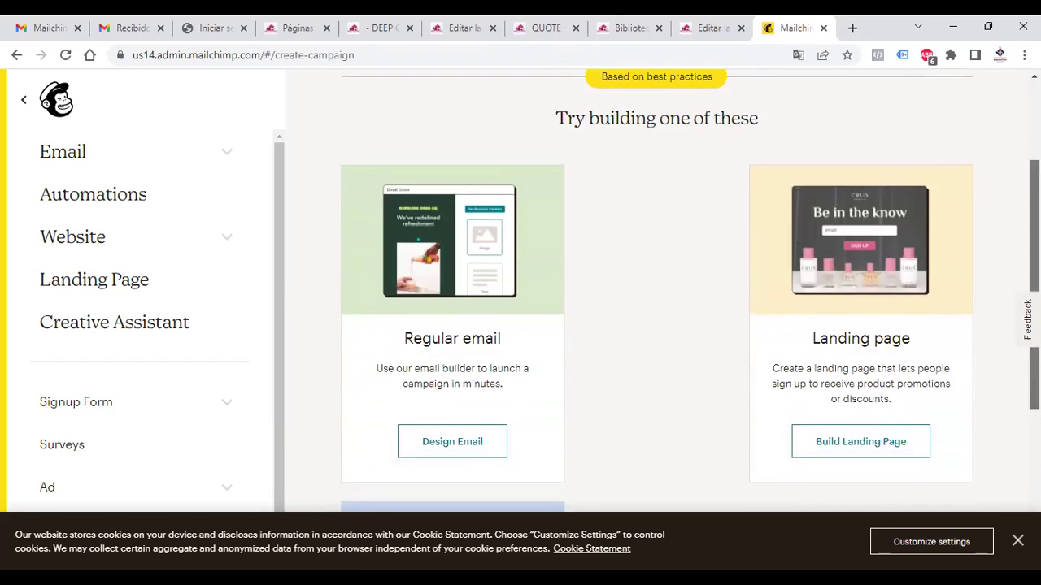
scroll(863, 246, down, 1)
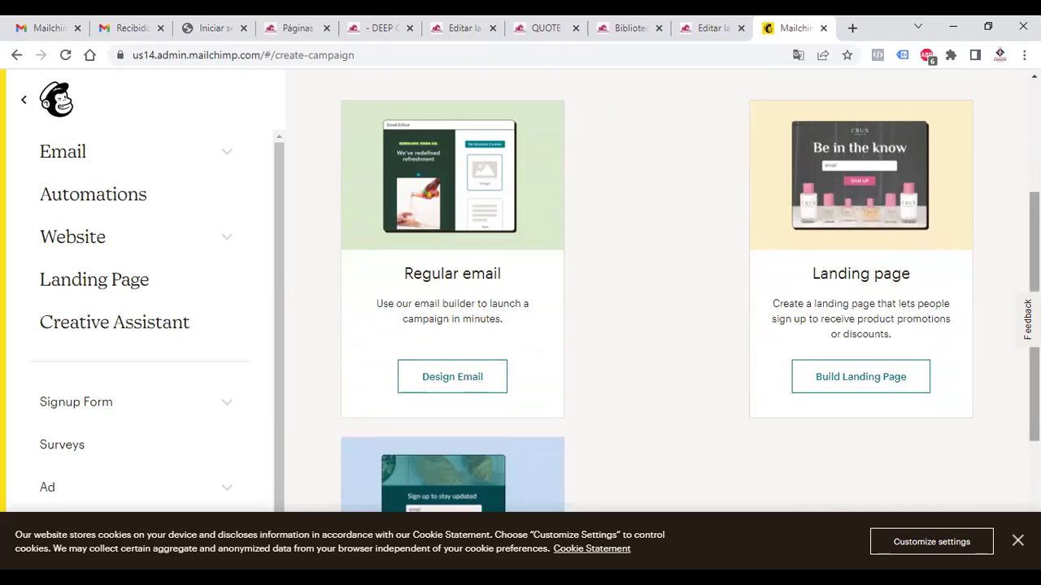
scroll(1034, 317, down, 2)
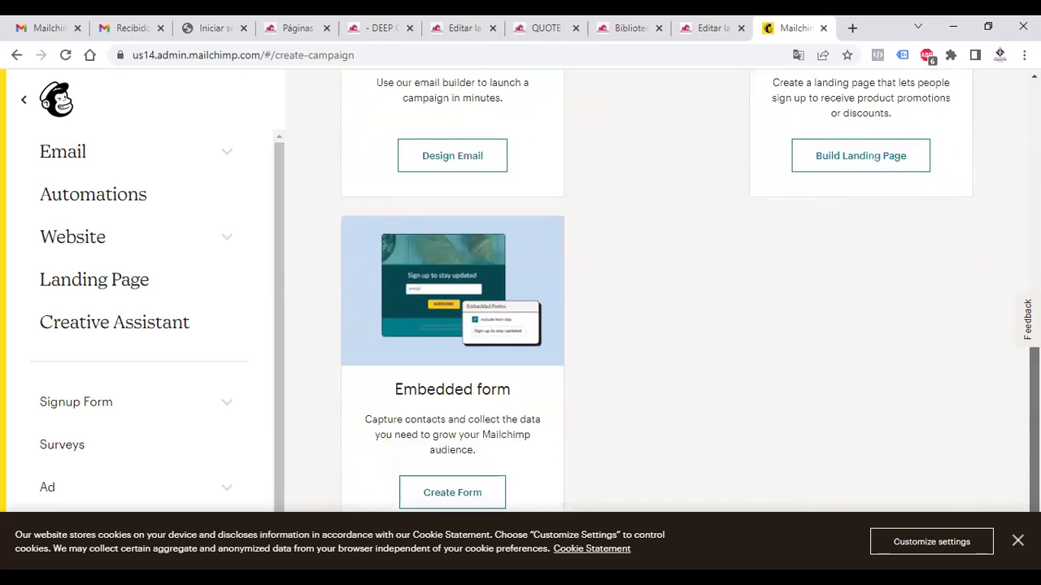
scroll(657, 290, up, 4)
scroll(657, 290, down, 2)
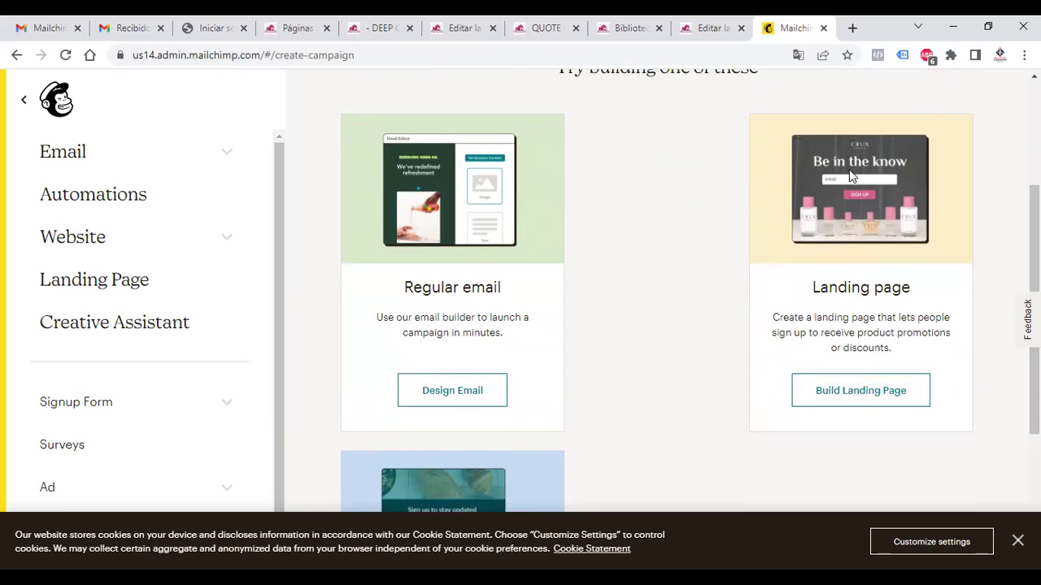
click(440, 396)
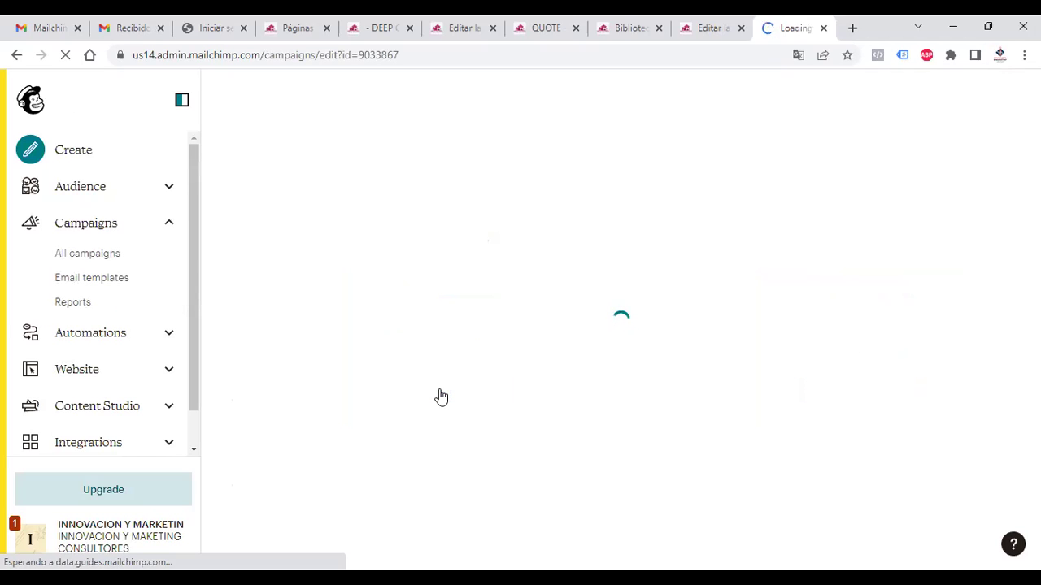
click(17, 58)
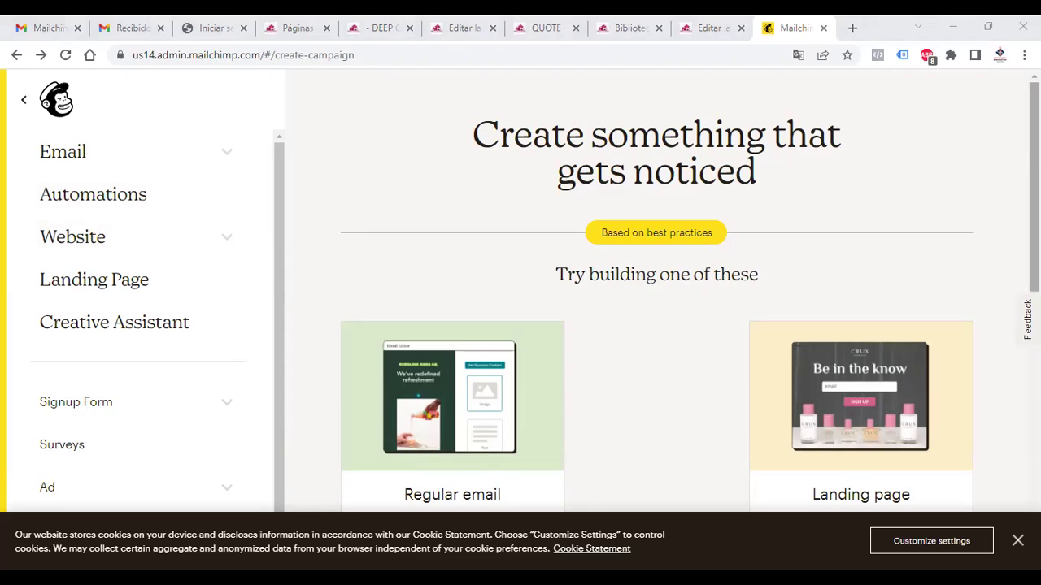
scroll(657, 291, down, 5)
scroll(657, 291, up, 5)
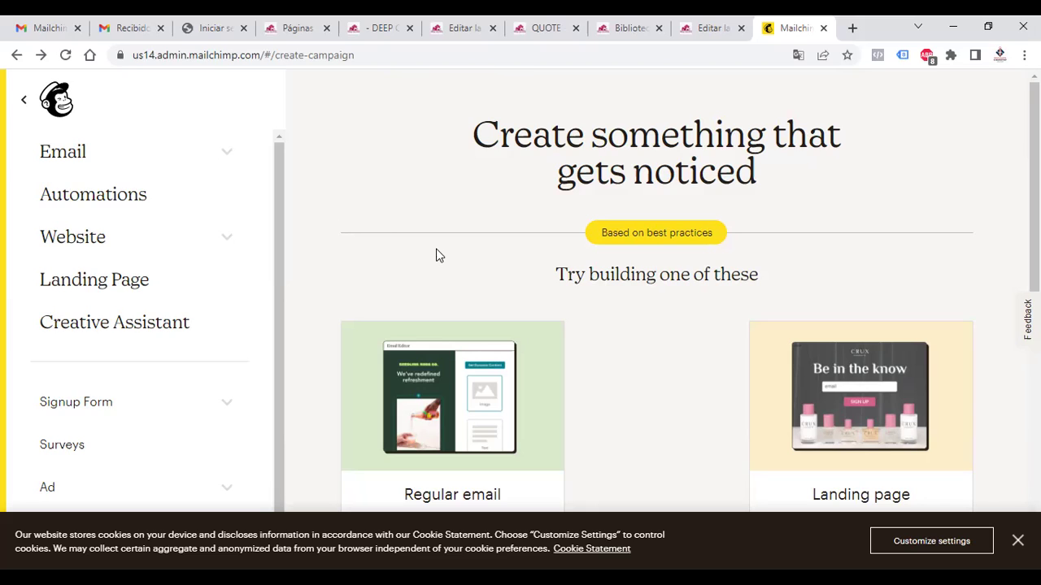
Start designing a regular email and review the draft campaign's To, From, Subject, Content and sharing sections
scroll(447, 378, down, 2)
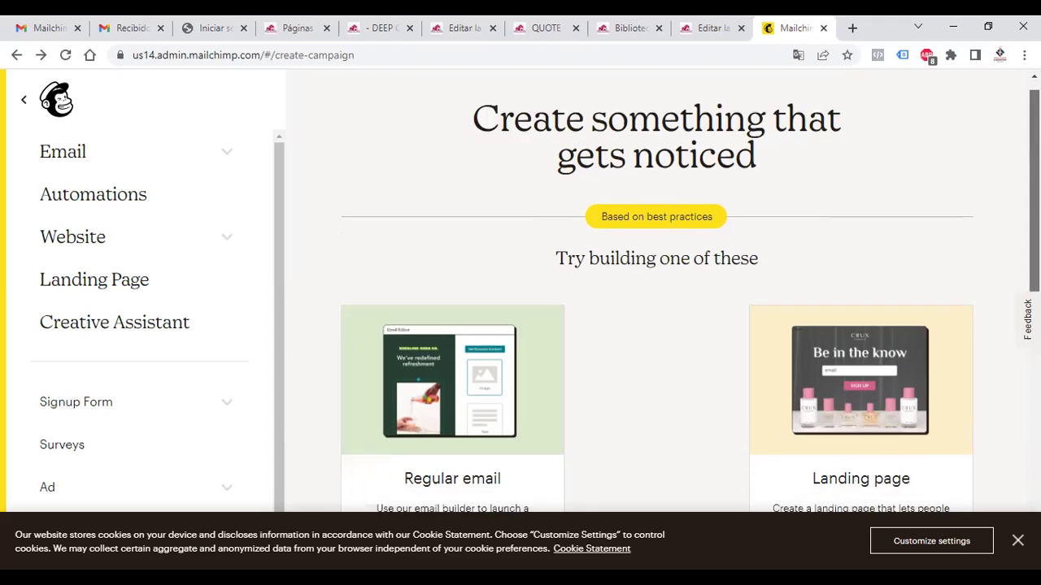
click(449, 437)
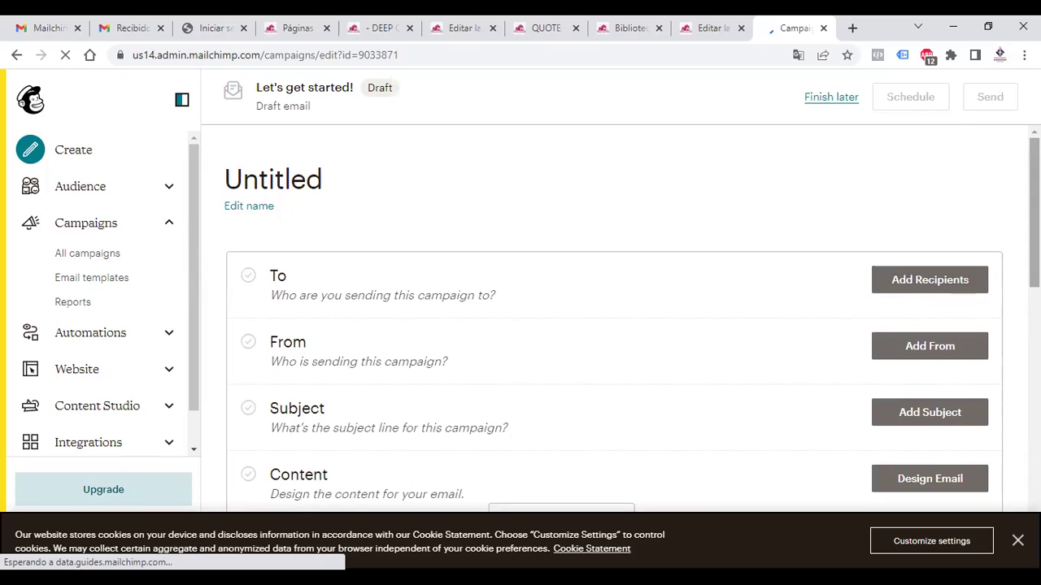
scroll(615, 318, down, 2)
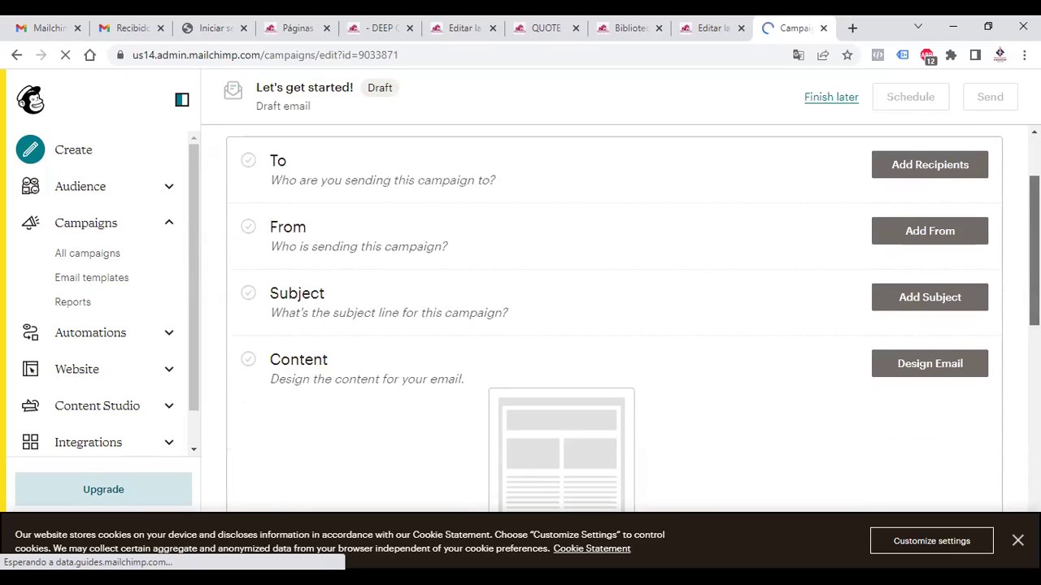
scroll(615, 318, down, 3)
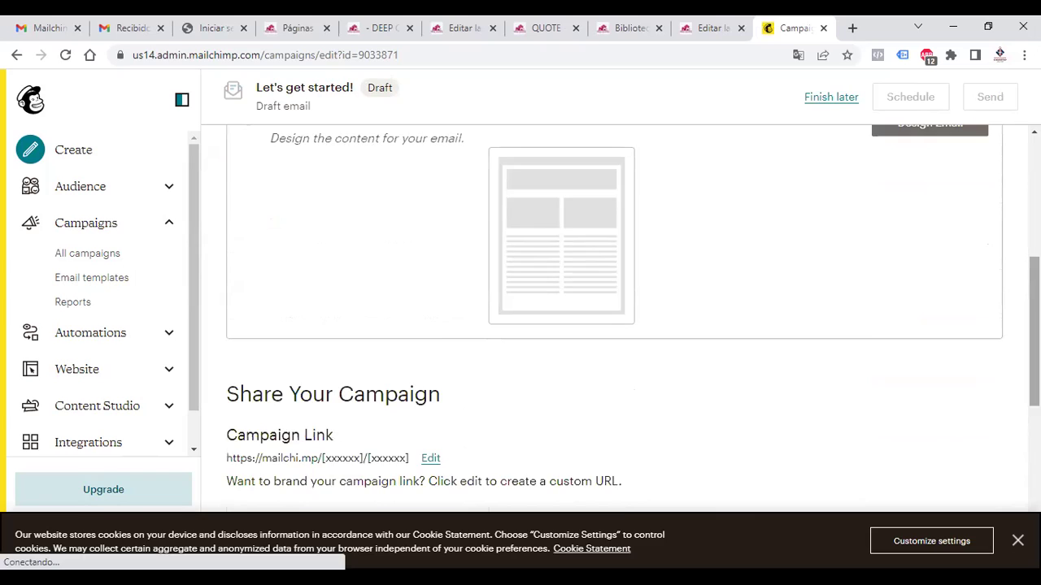
scroll(616, 318, up, 5)
scroll(615, 318, down, 2)
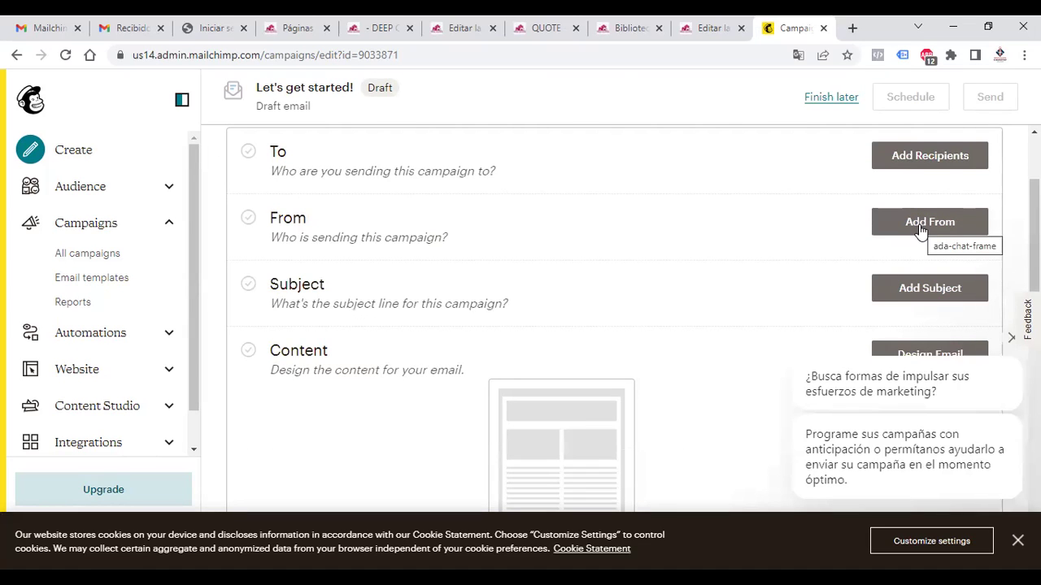
click(921, 231)
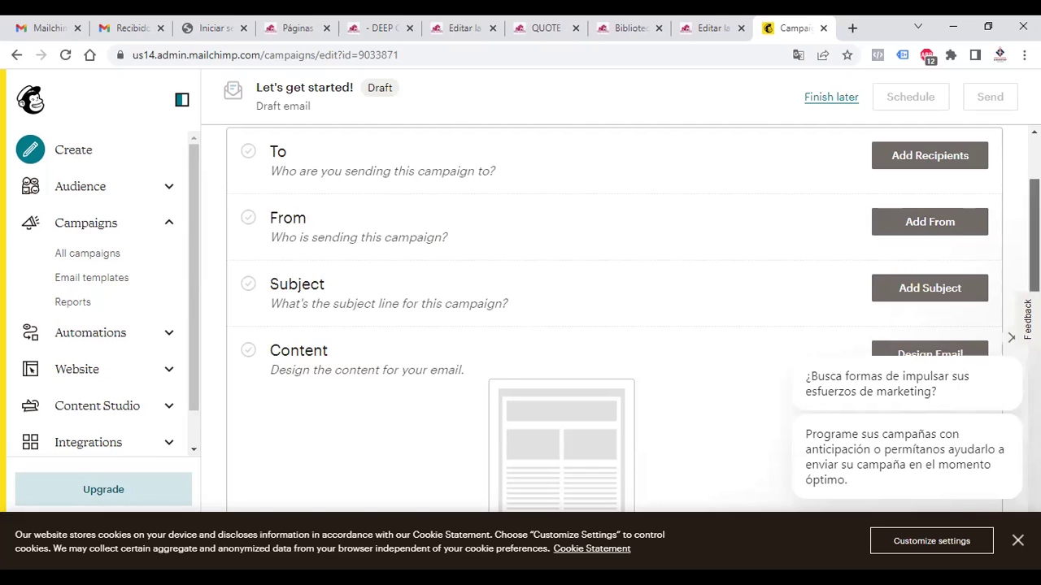
Start designing the draft campaign's content with the Classic Builder, dismissing the chat assistant's messages
scroll(614, 317, down, 3)
scroll(911, 174, up, 1)
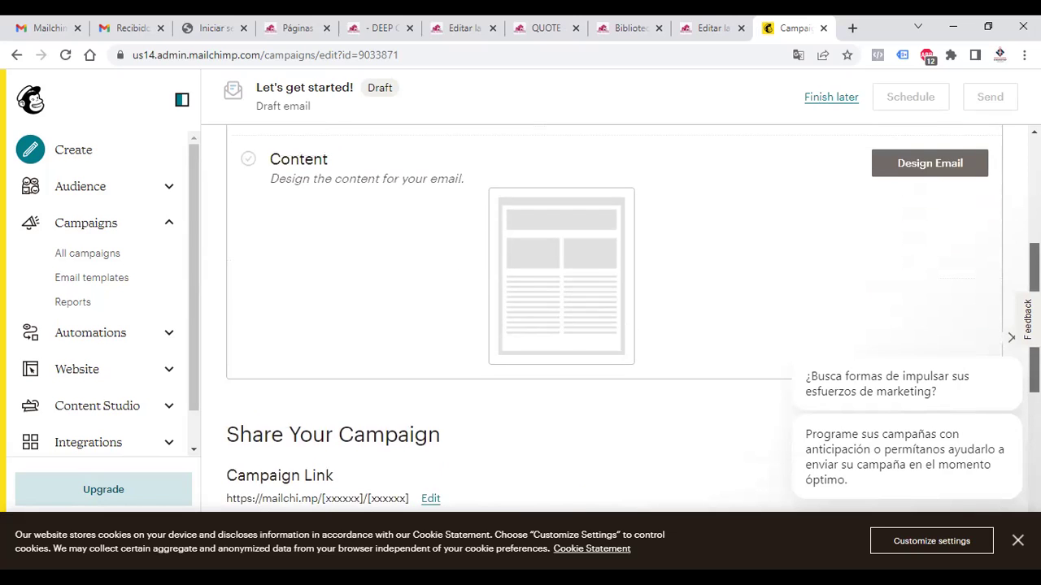
click(909, 172)
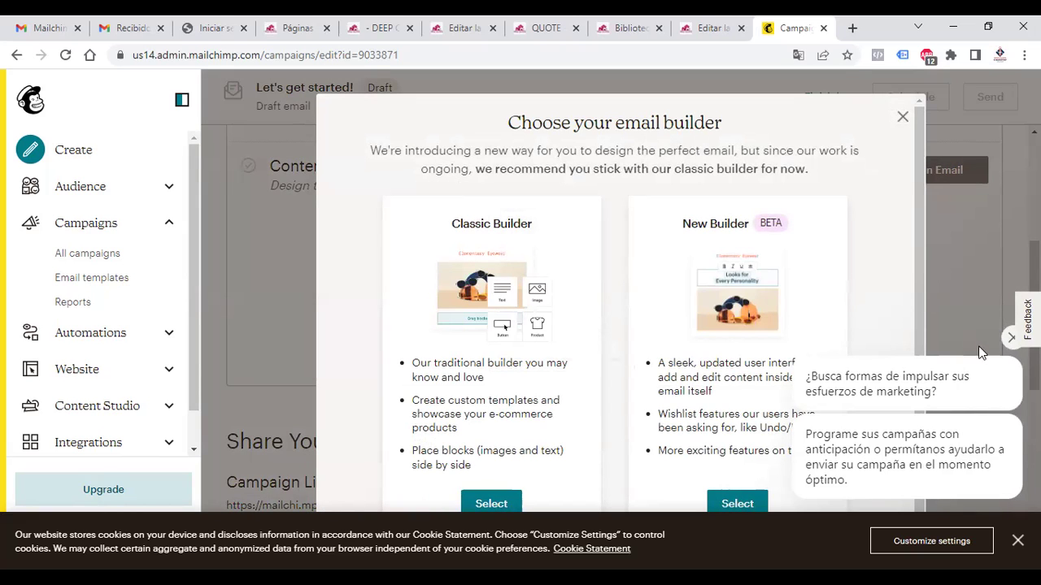
click(1009, 337)
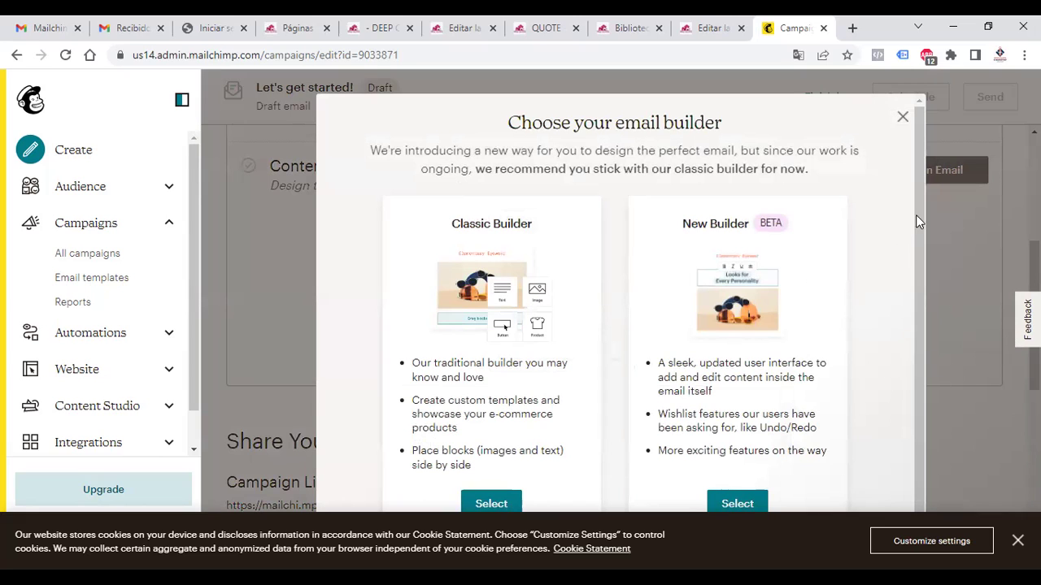
drag(918, 214, 918, 354)
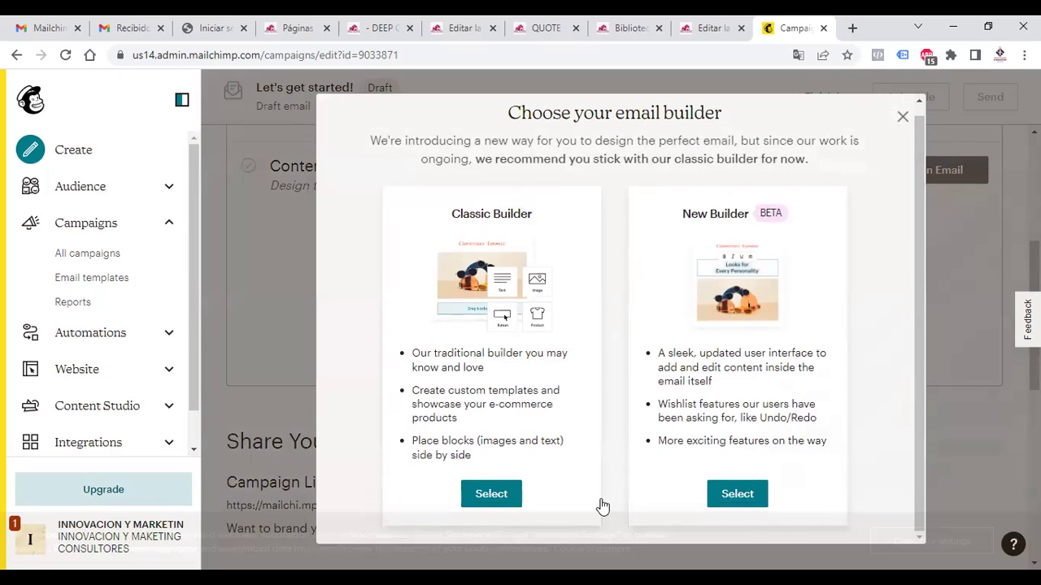
click(485, 496)
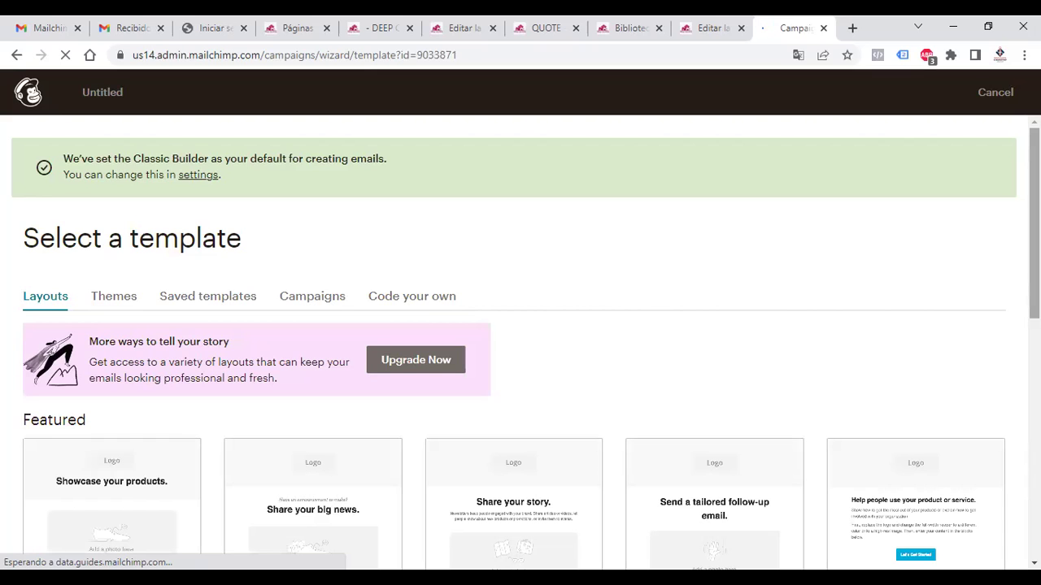
Browse the featured and basic layouts, choose the Sell Products template for the email, and skip the builder's introductory messages
scroll(520, 341, down, 1)
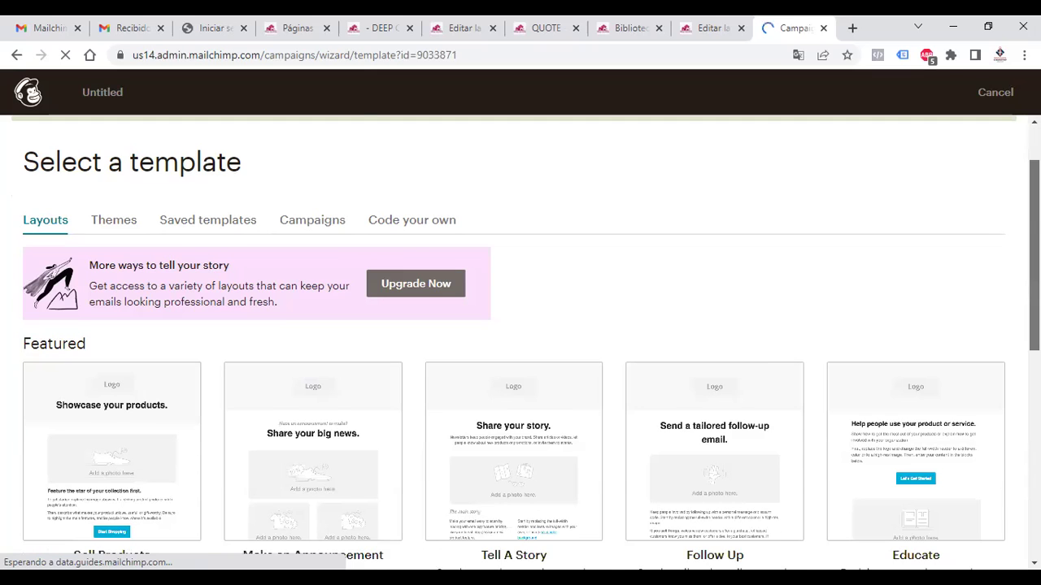
scroll(521, 342, down, 2)
scroll(520, 341, down, 1)
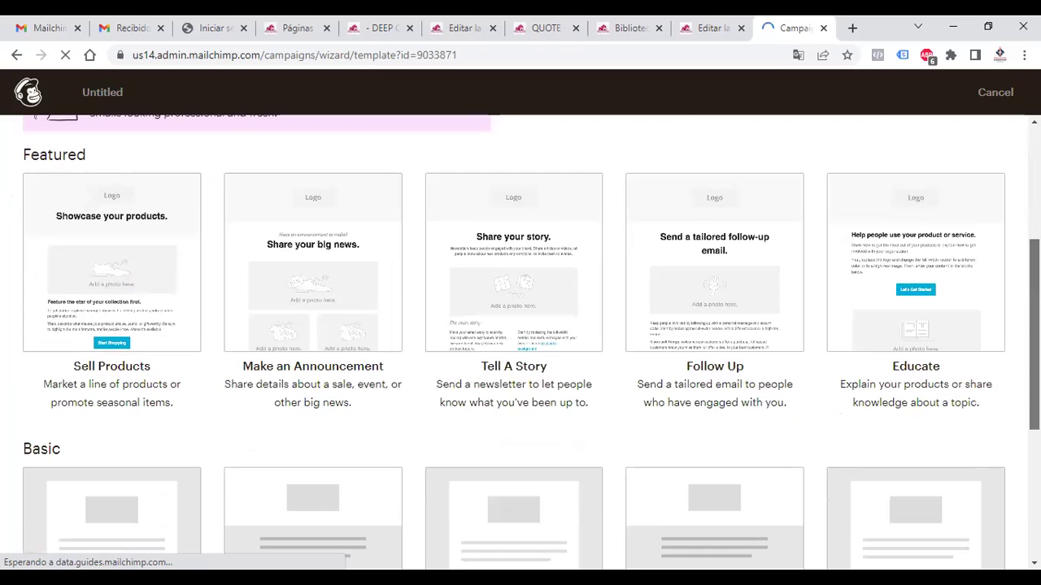
scroll(520, 342, down, 4)
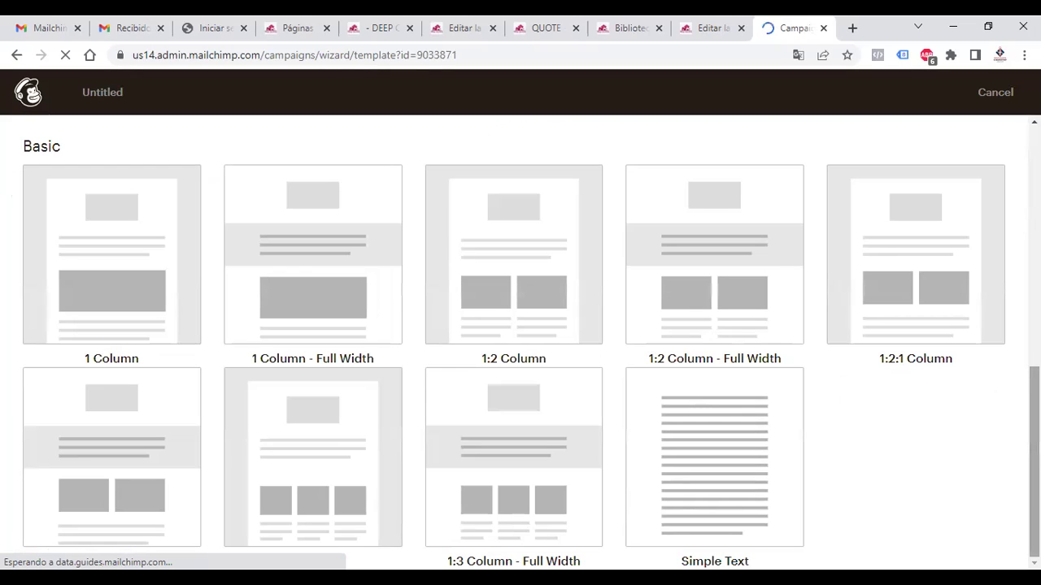
scroll(520, 342, up, 4)
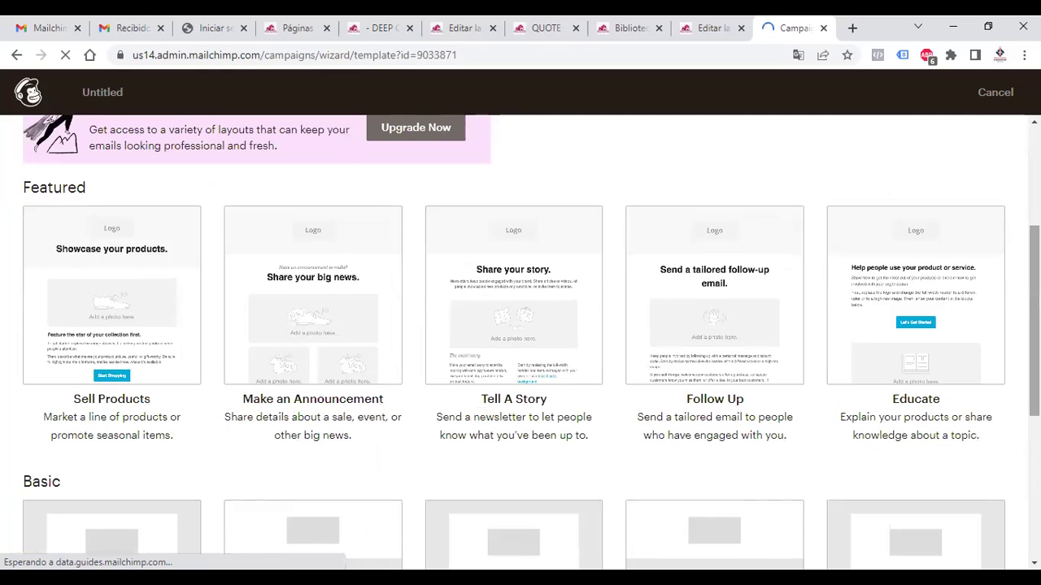
click(98, 287)
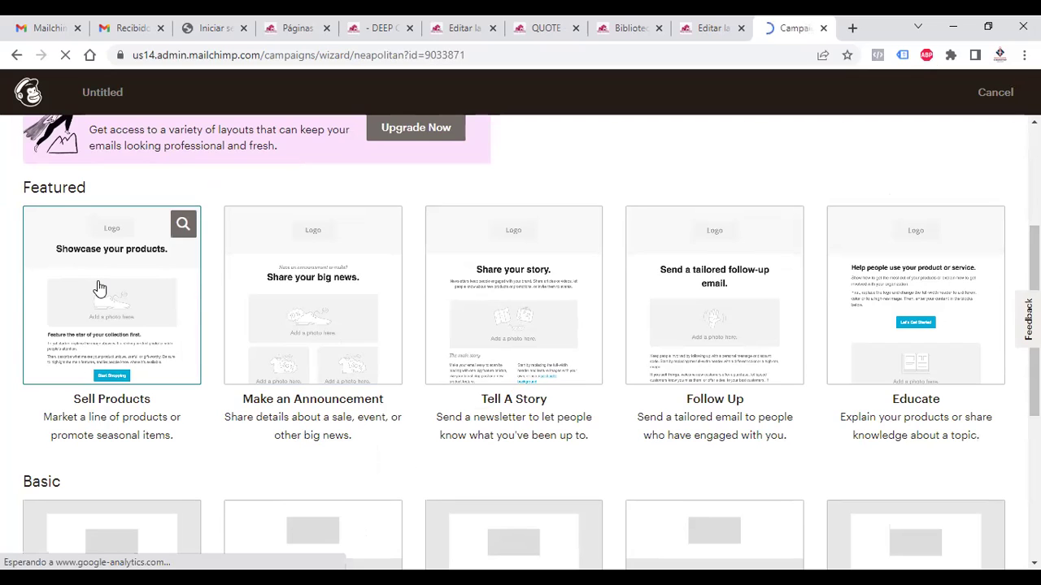
click(99, 289)
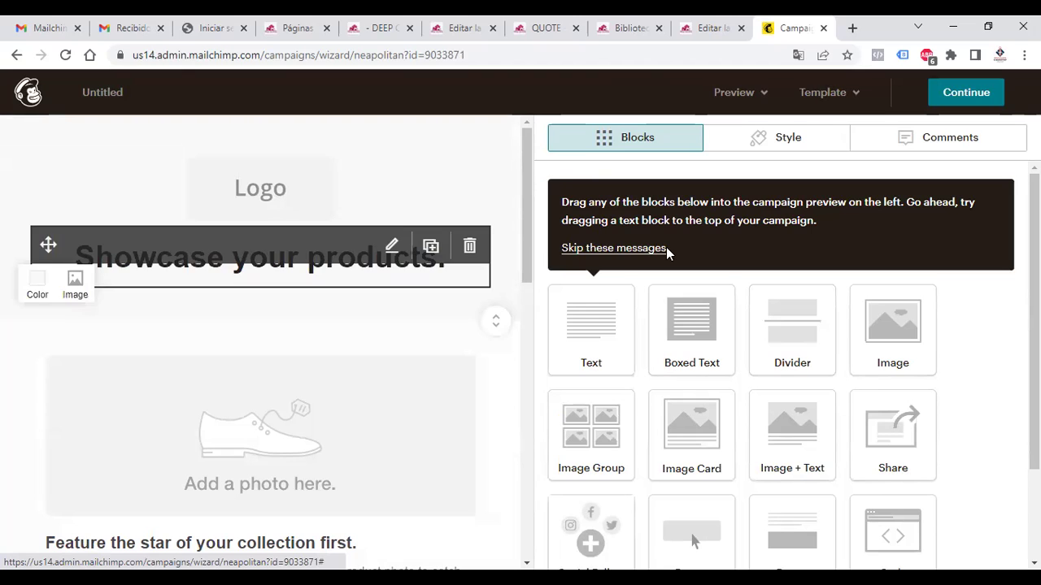
click(618, 249)
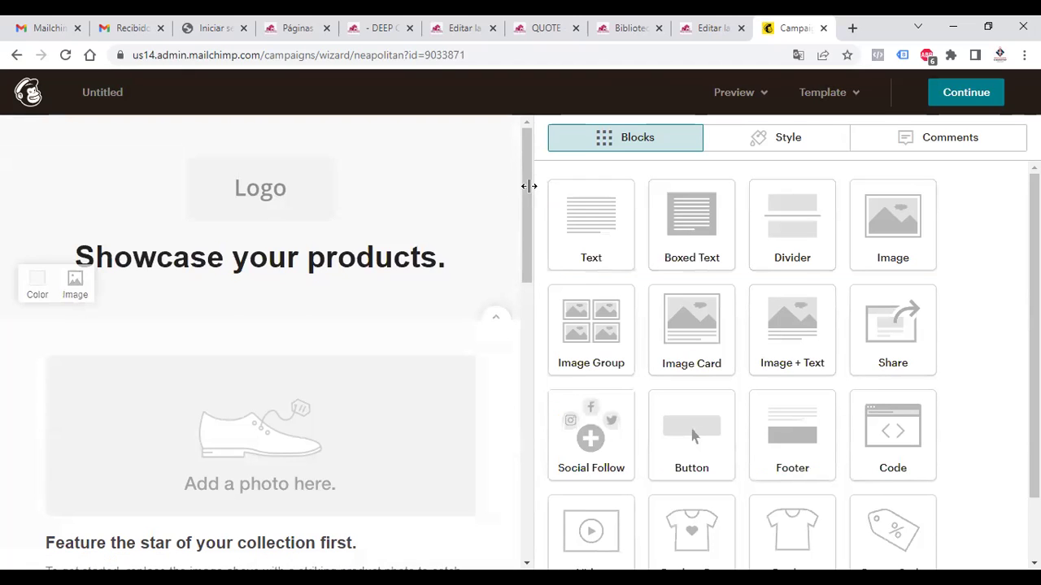
Replace the template's logo placeholder with the blue Inglés Corporativo logo uploaded from the INGLES CORPORATIVO folder
mouse_move(233, 170)
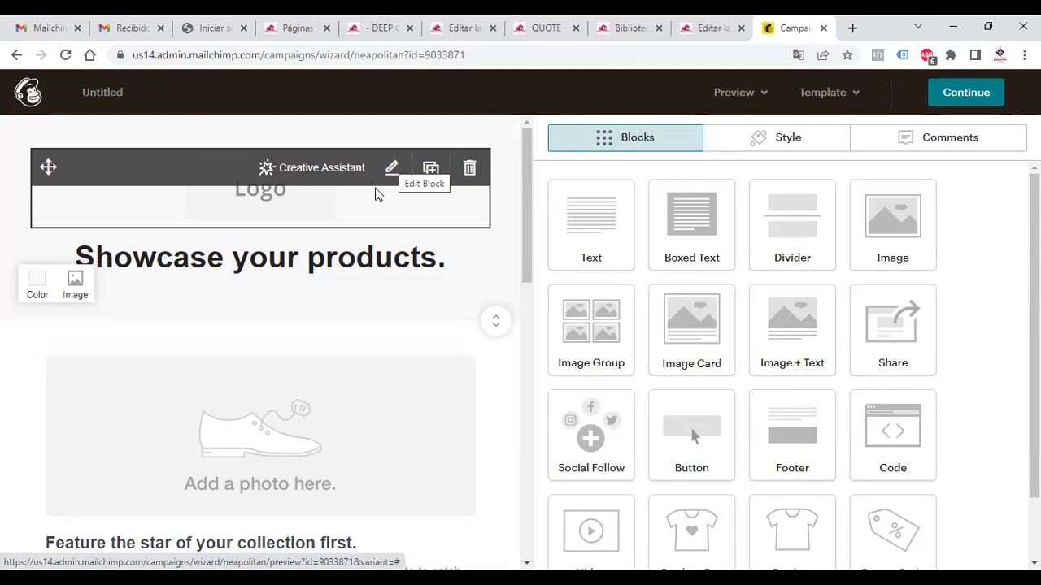
click(393, 168)
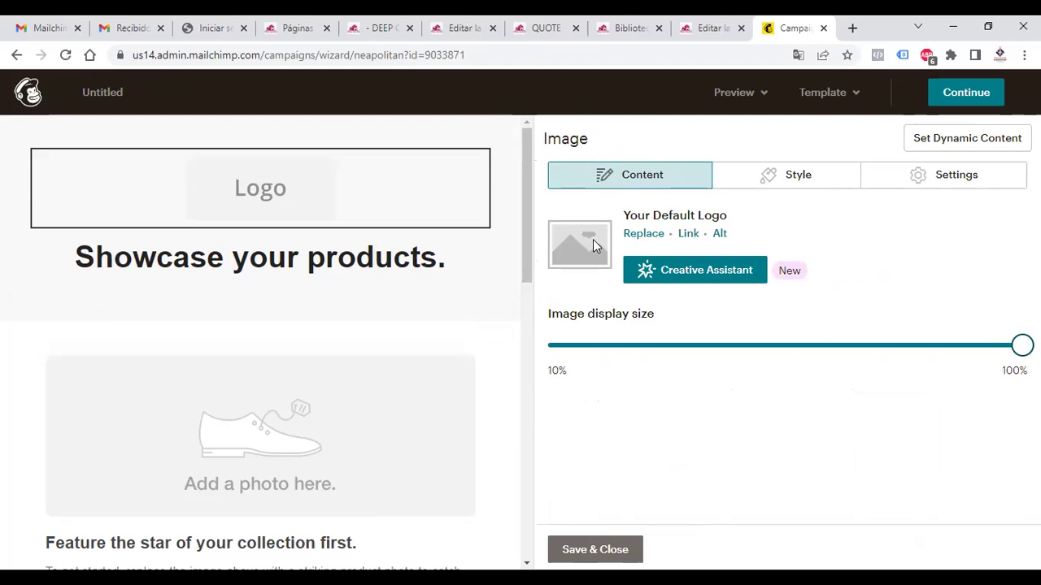
click(653, 235)
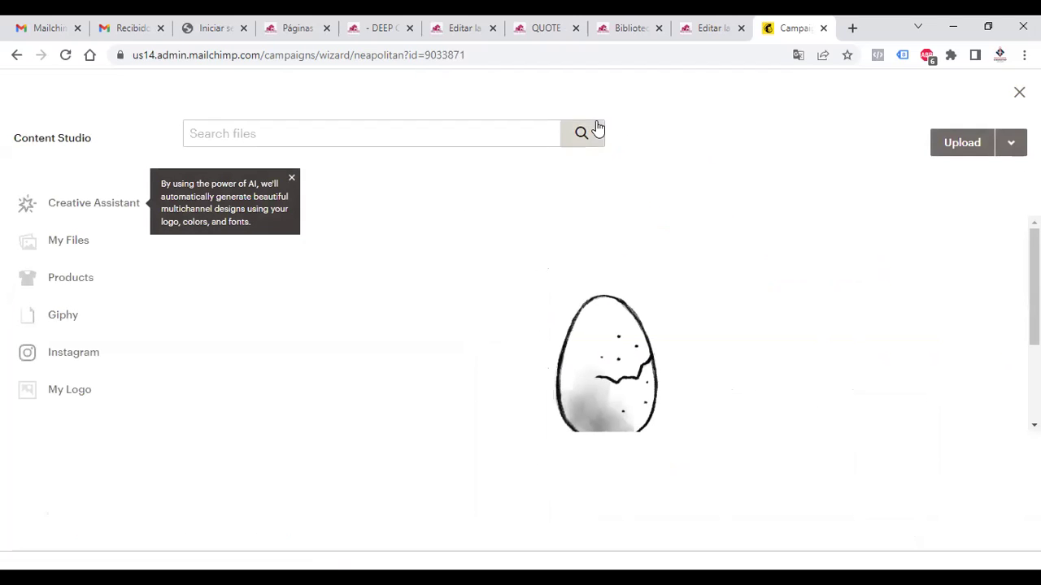
click(965, 143)
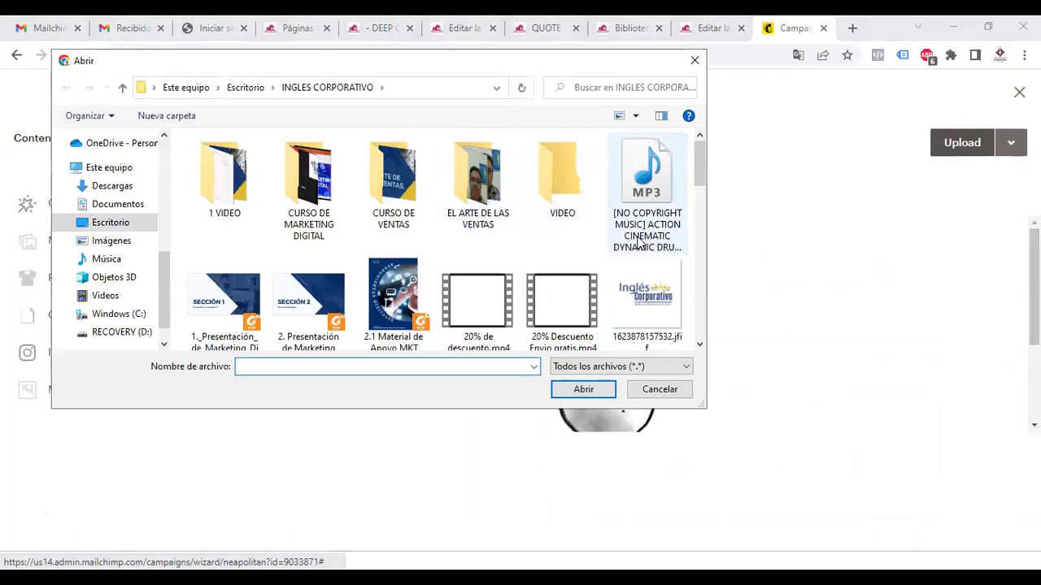
drag(697, 161, 694, 207)
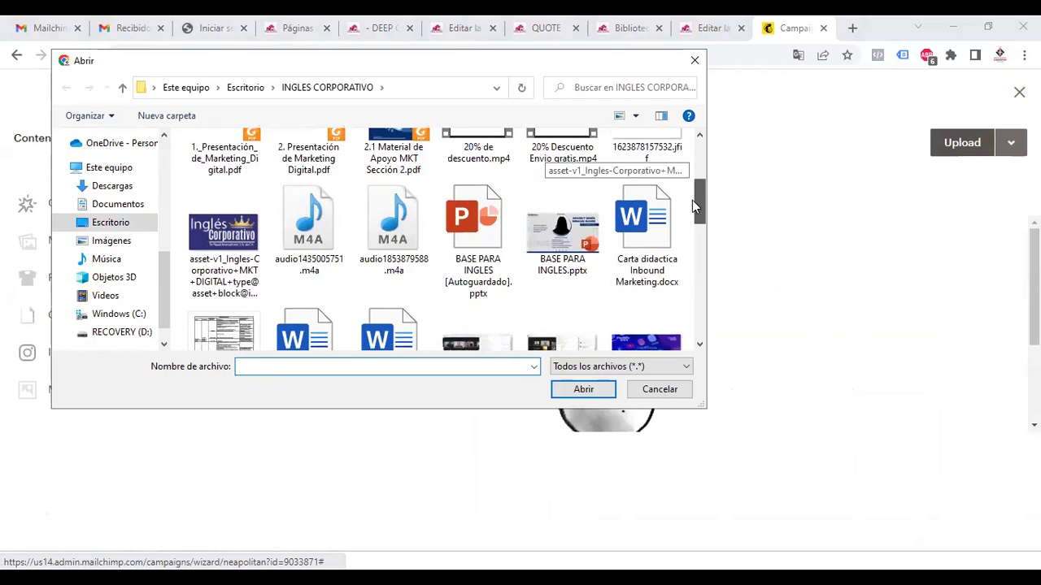
click(252, 232)
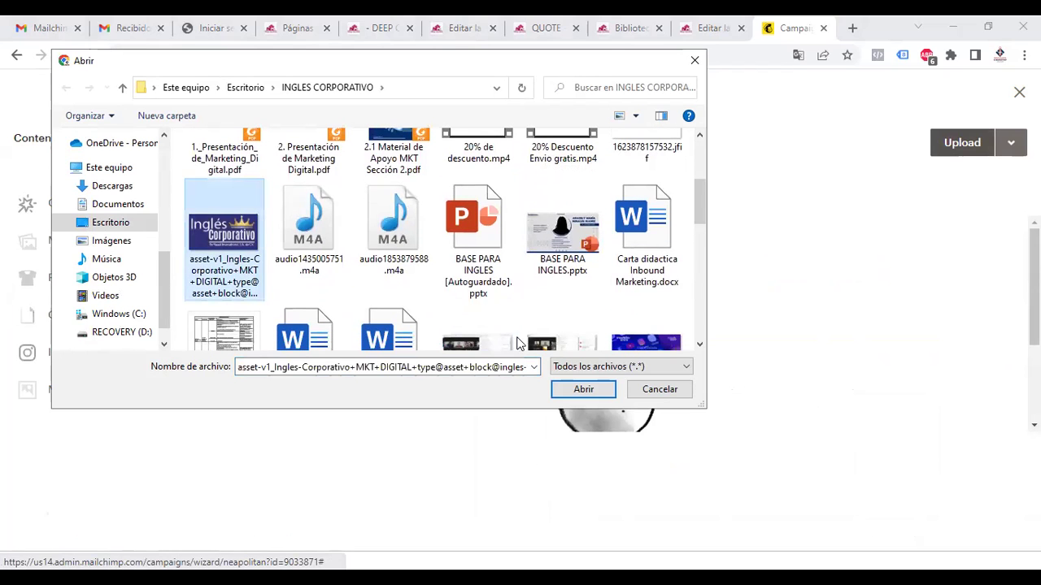
click(582, 389)
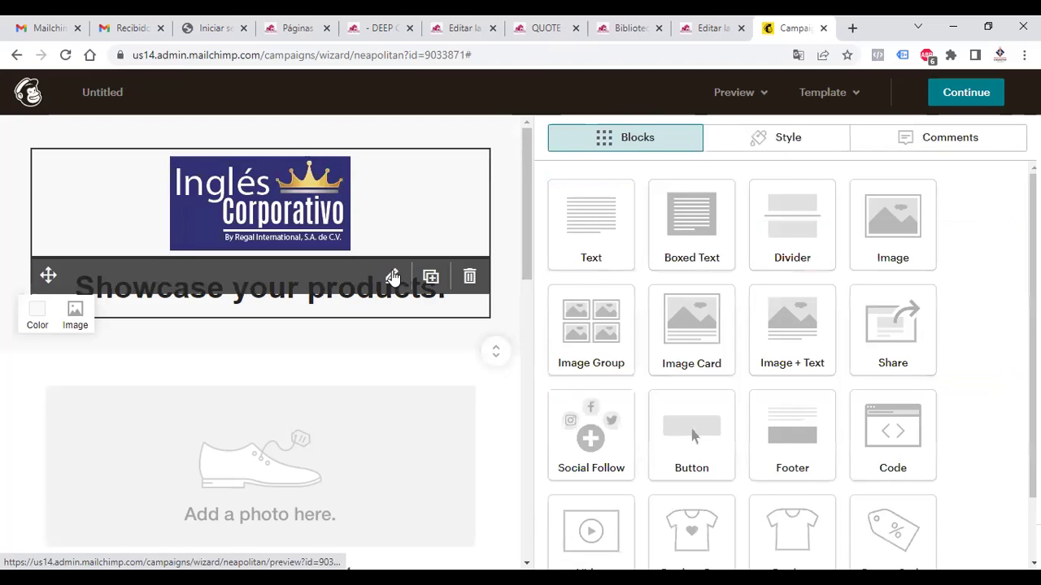
Replace the heading "Showcase your products." with "BIENVENIDOS AL MEJOR CURSO DE VENTAS DE LA HISTORIA"
click(393, 278)
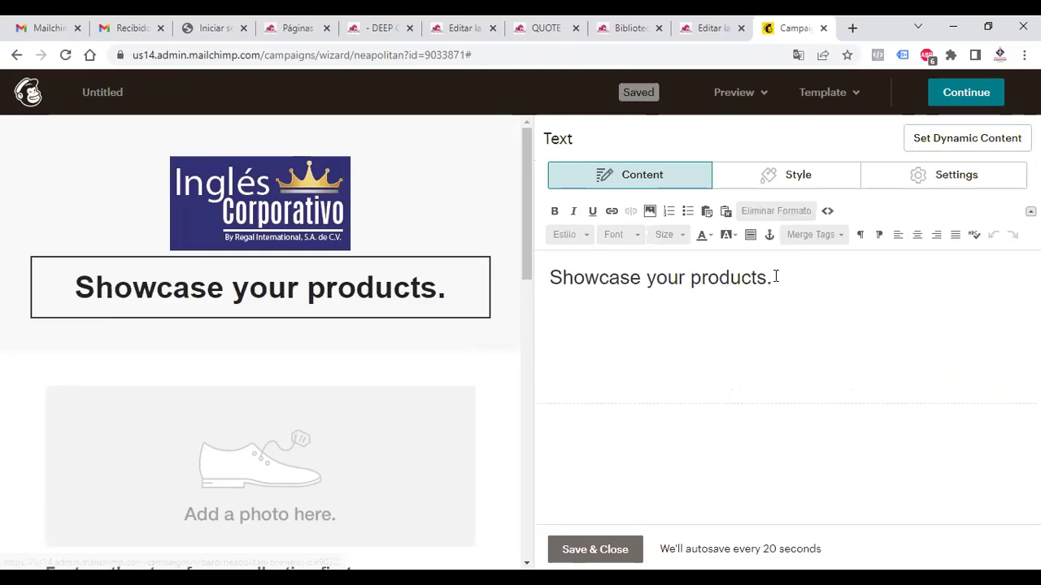
drag(538, 285, 854, 420)
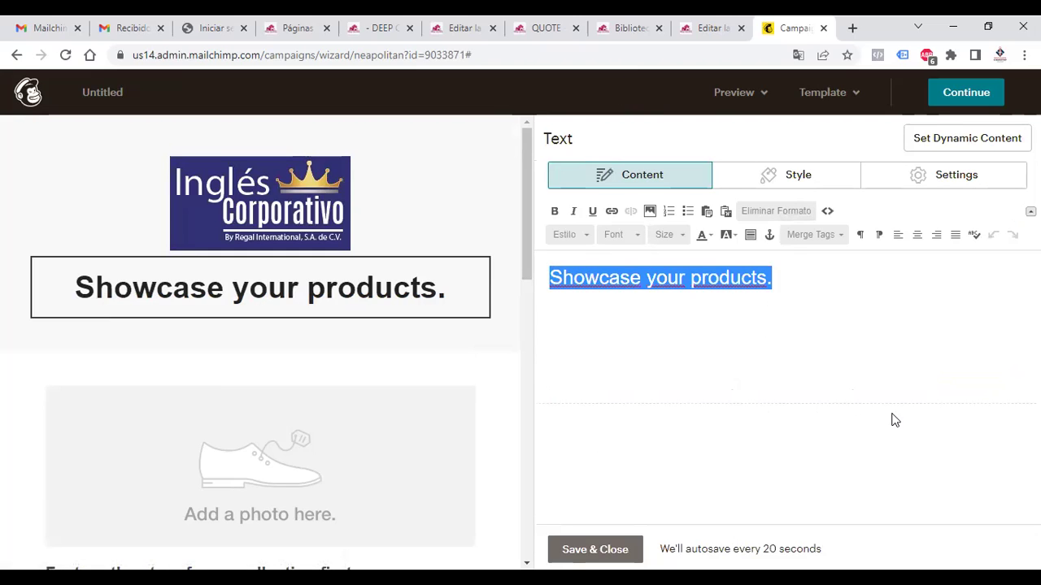
text(BIENVENIDOS AL)
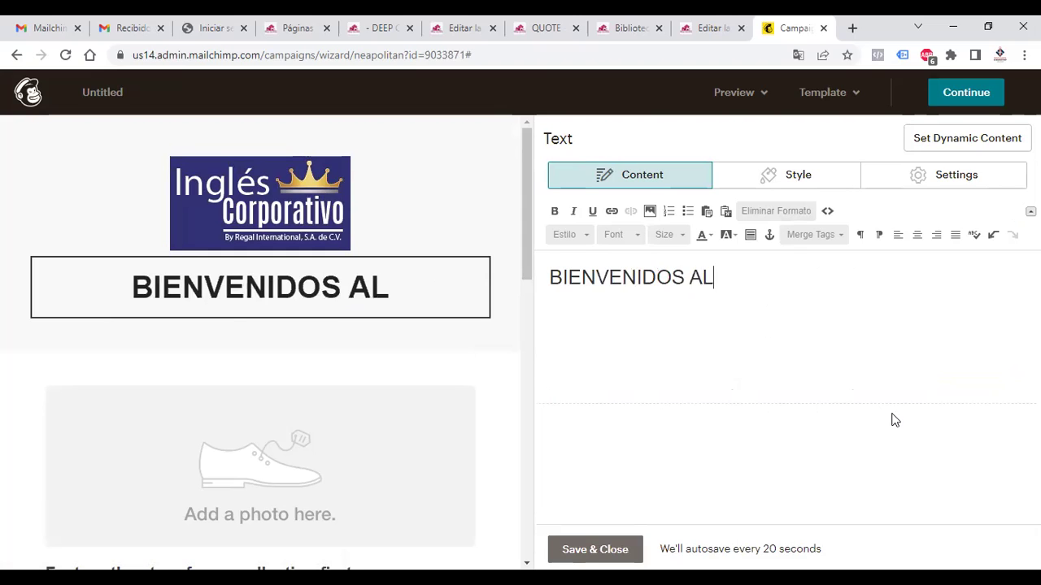
text( MEJOR CUR)
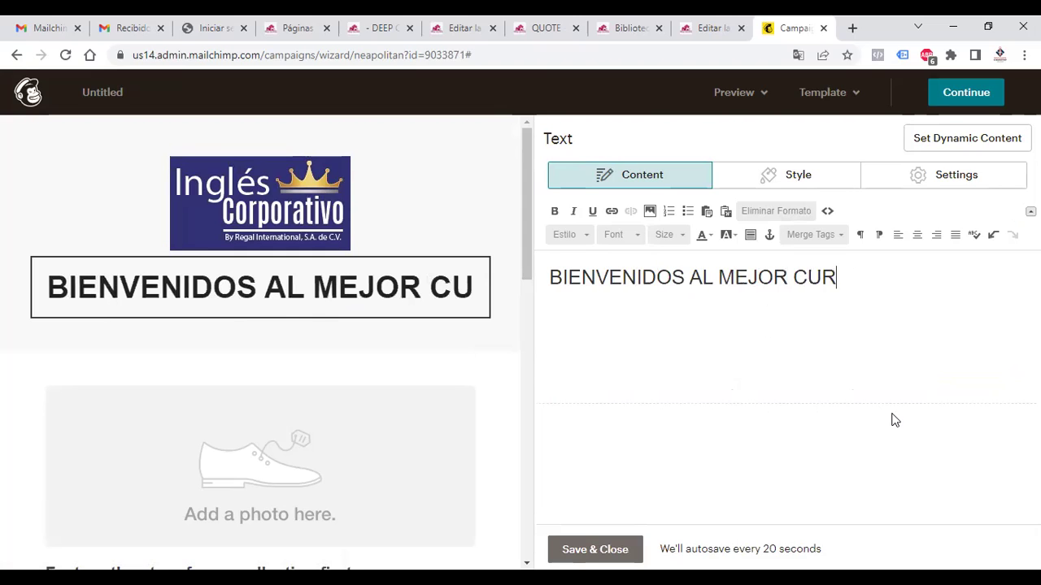
text(SO DE VENTAS D)
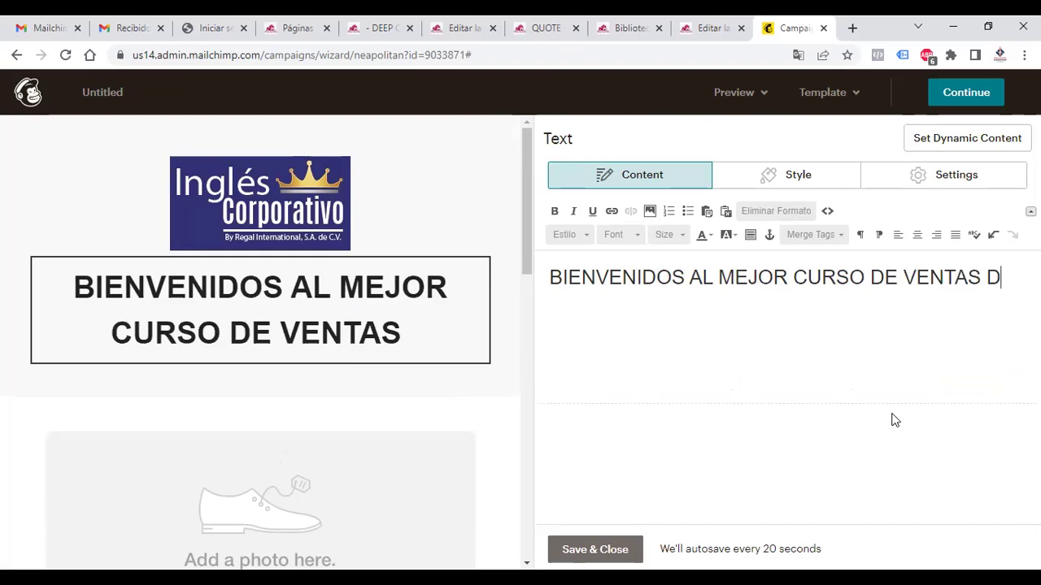
text(E LA HISTORIA)
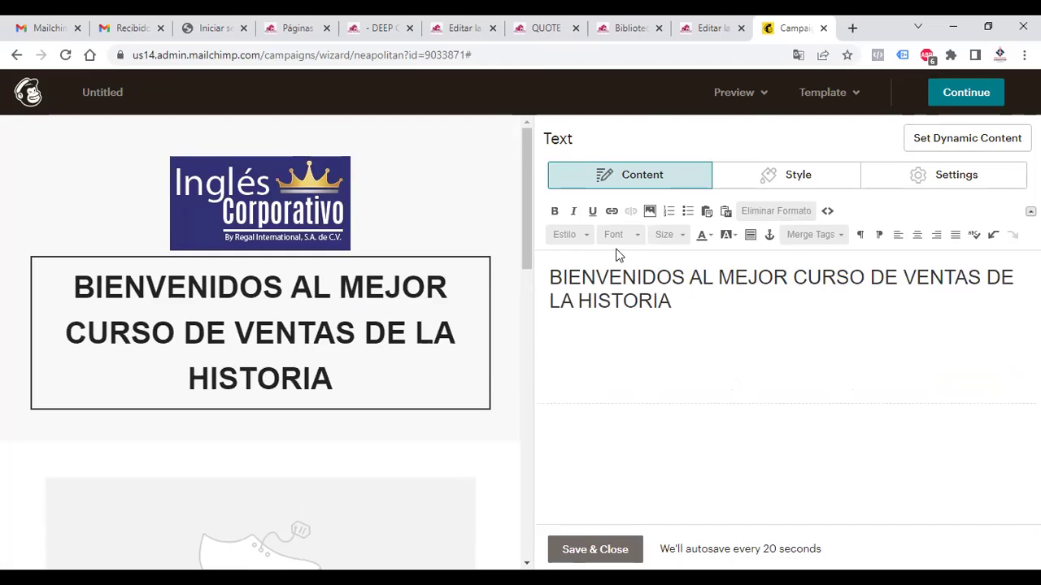
Colour the whole heading text red (Rojo)
key(ctrl+a)
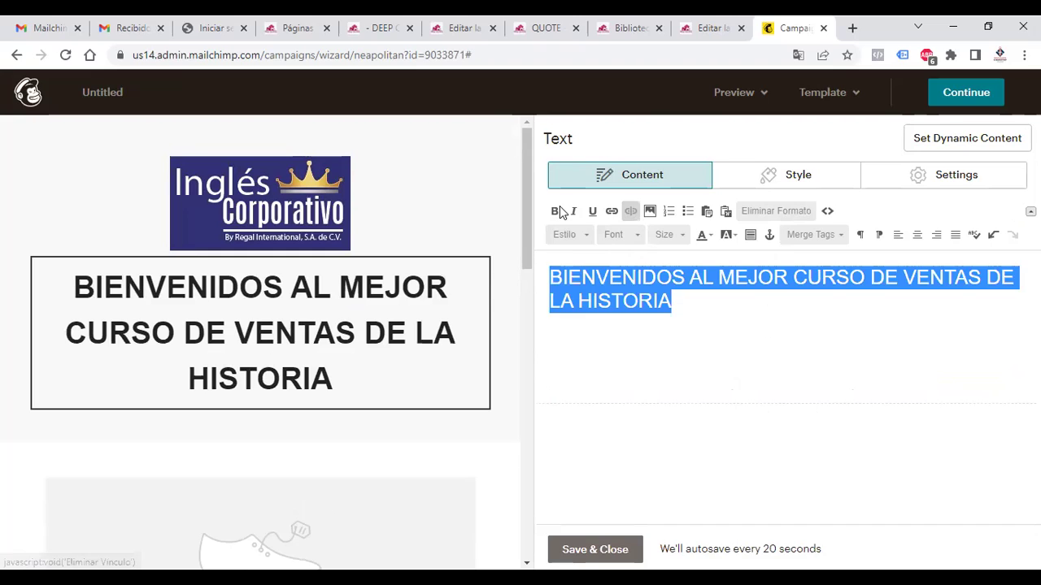
click(709, 236)
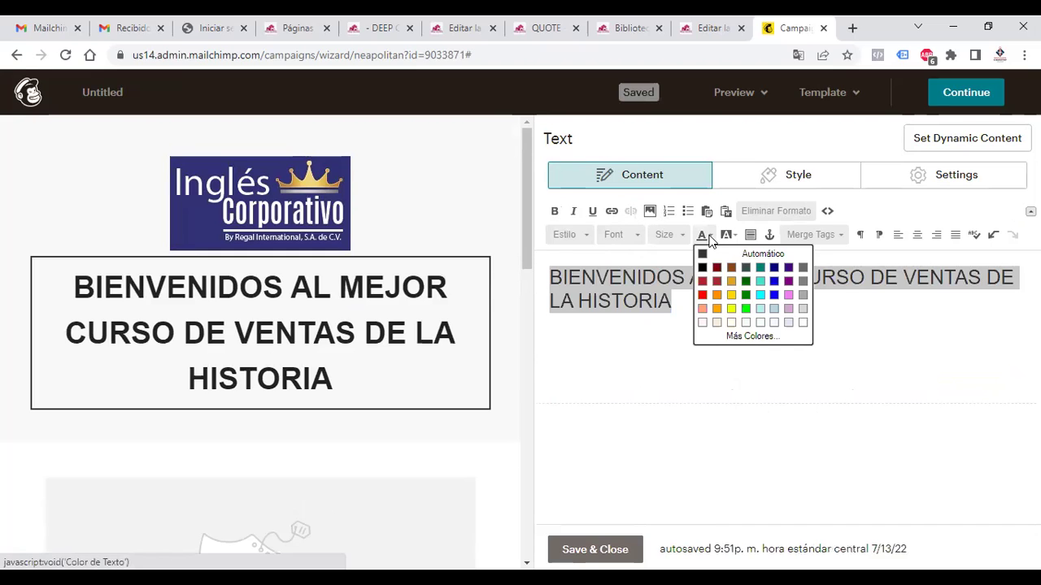
click(702, 294)
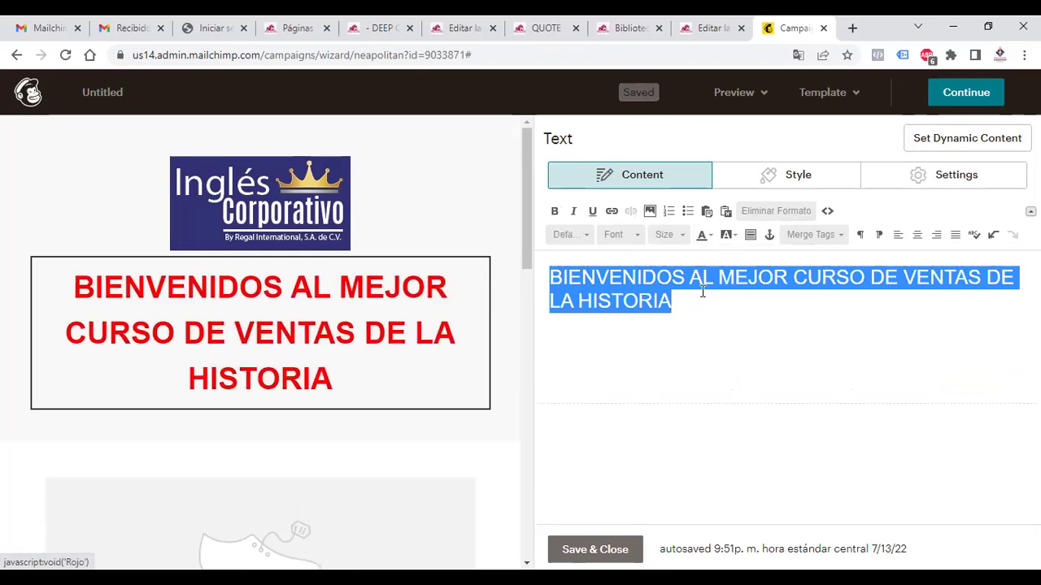
click(674, 334)
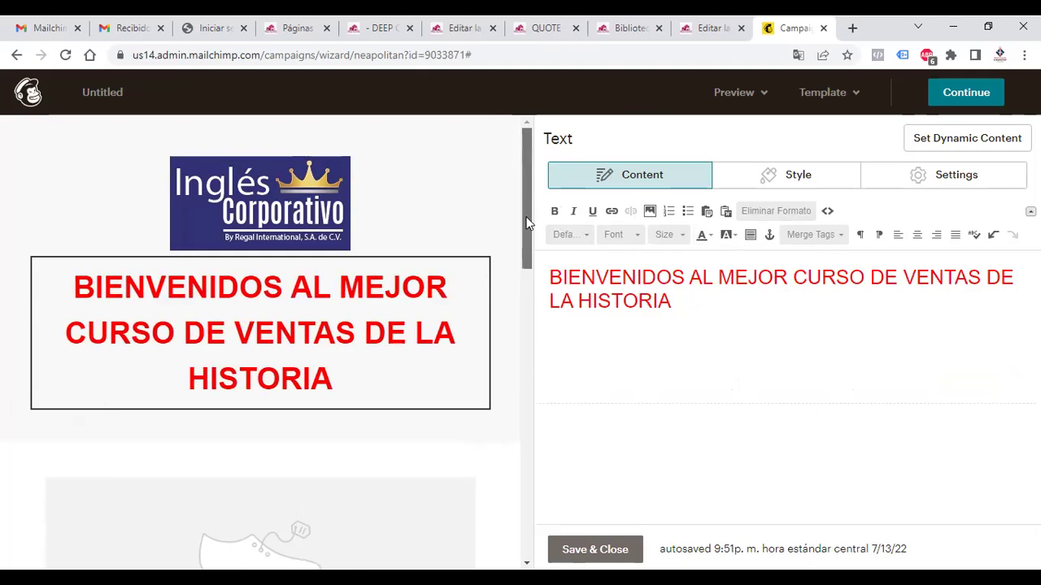
Replace the shoe photo placeholder below the heading with the uploaded image "MARKETING DIGITAL. NUEVA png.png"
scroll(526, 223, down, 3)
mouse_move(269, 302)
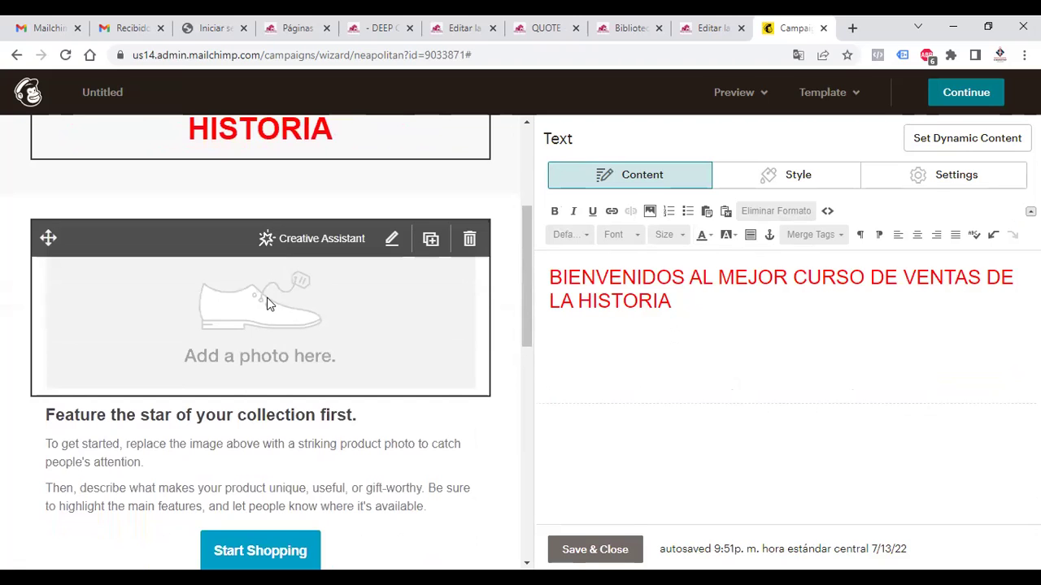
click(391, 240)
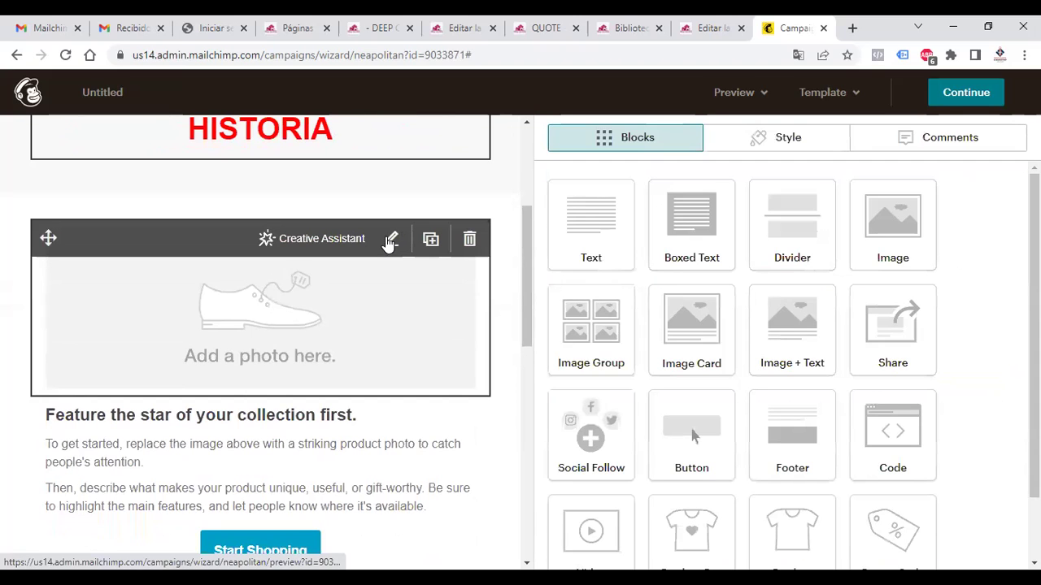
click(391, 240)
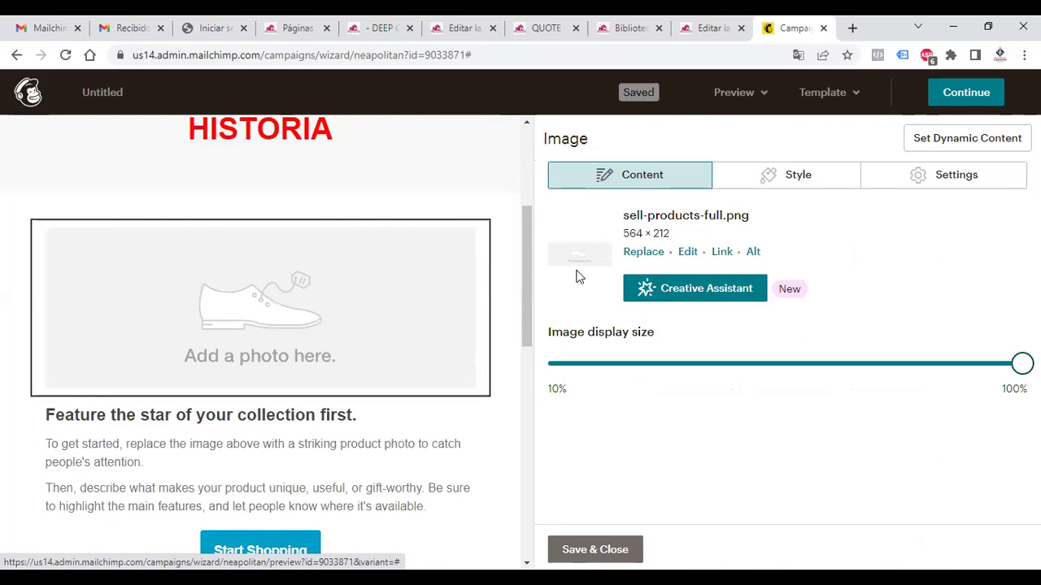
click(635, 252)
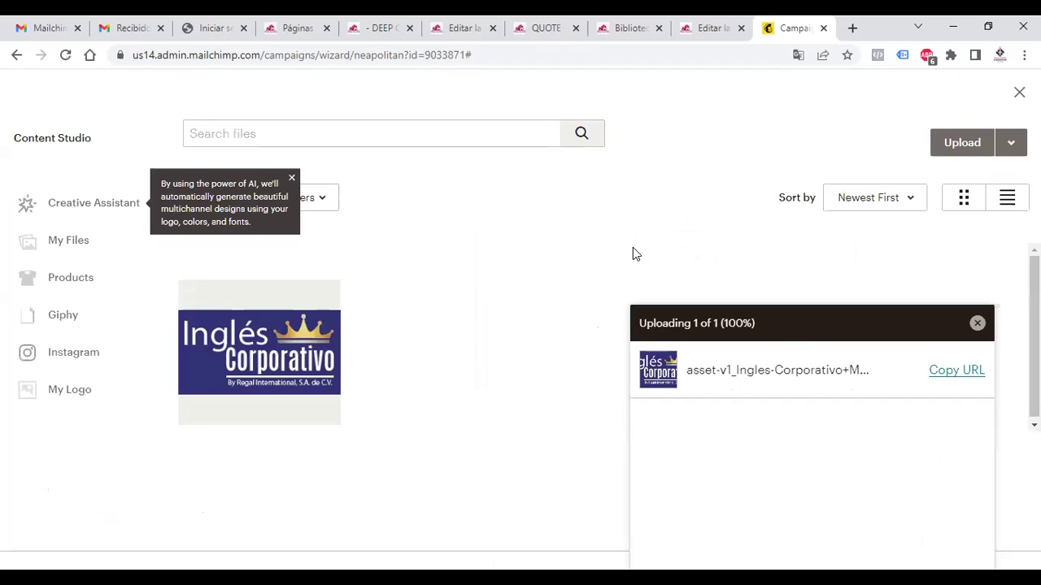
click(953, 143)
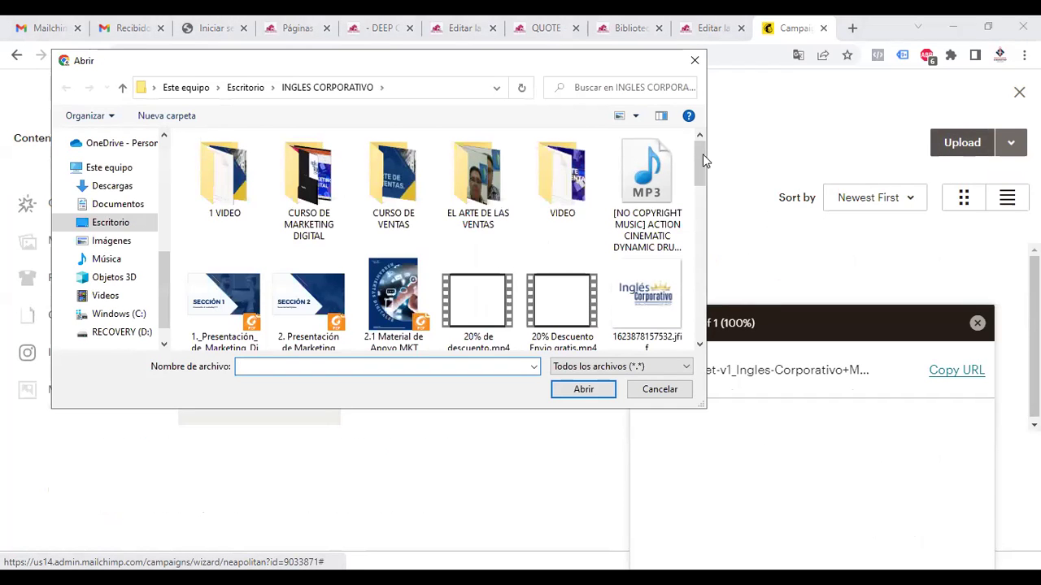
drag(702, 155, 699, 227)
click(634, 243)
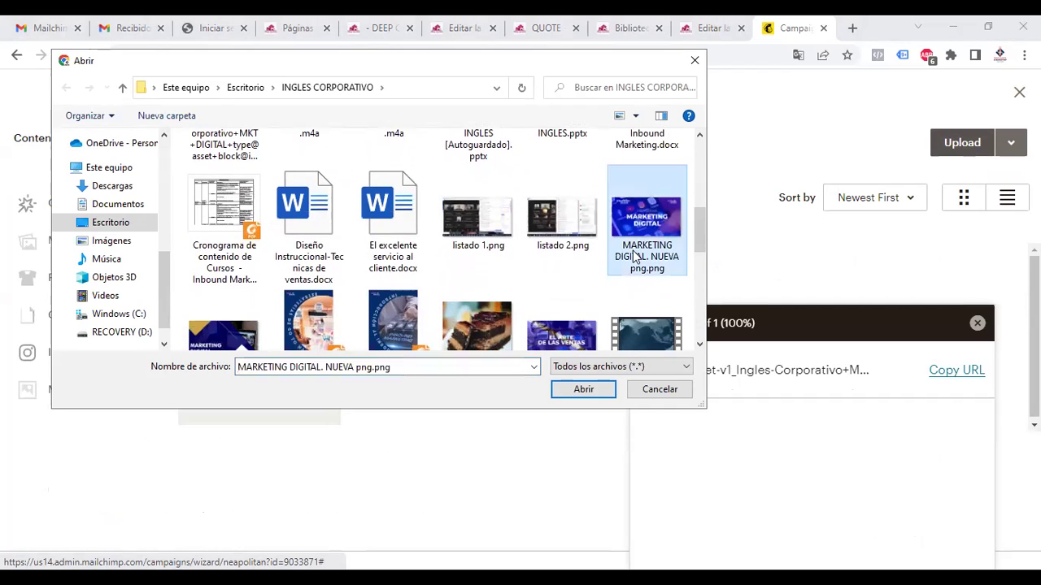
click(583, 389)
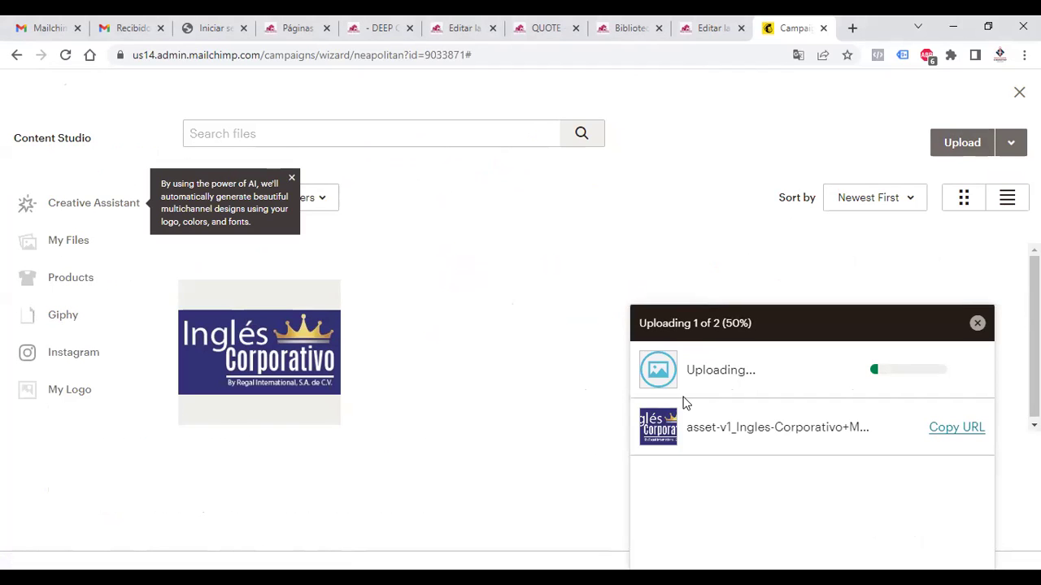
key(Escape)
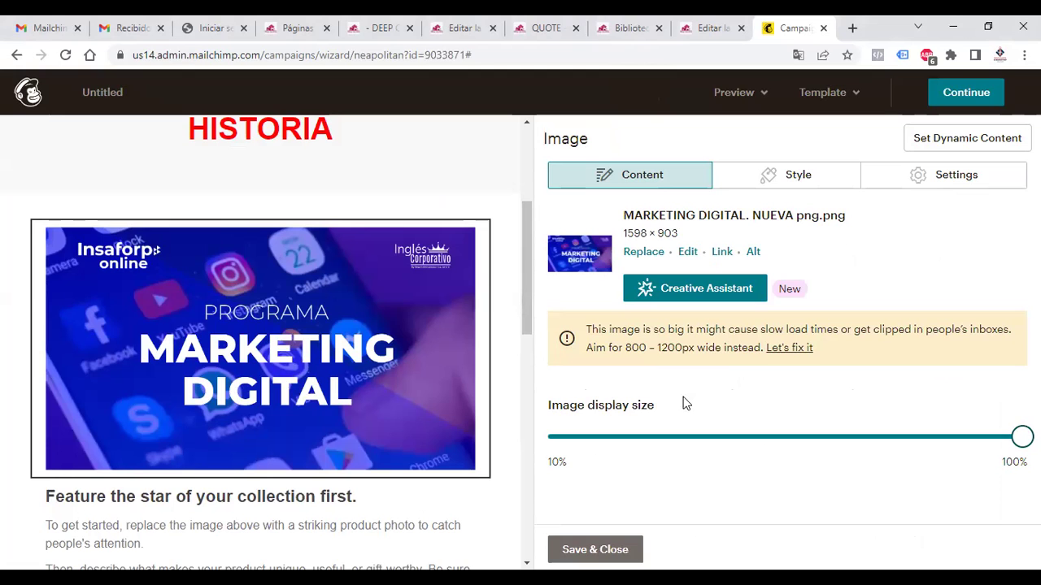
Look over the email draft's logo, heading, main image and the remaining template text
click(529, 161)
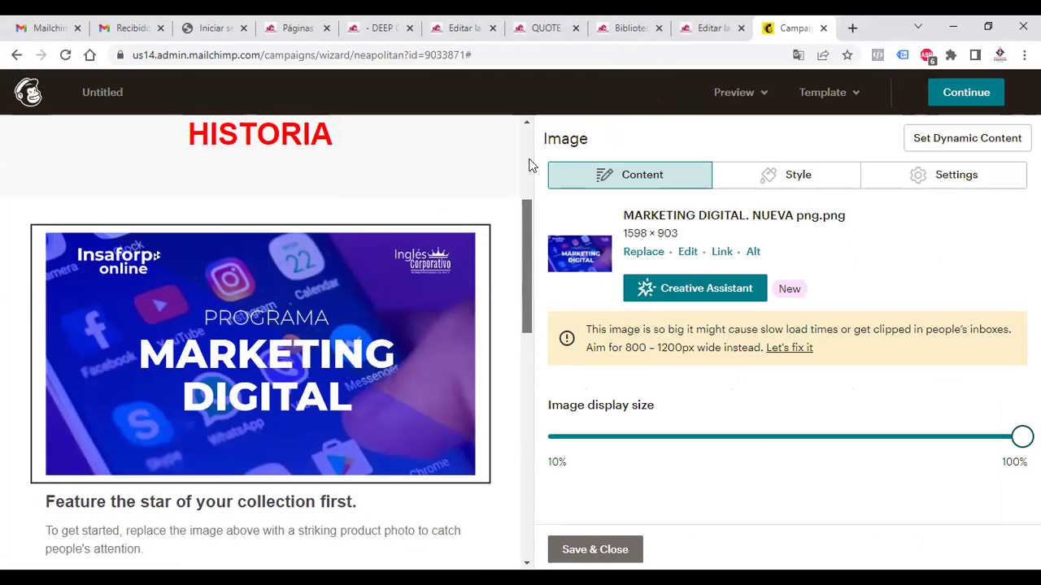
click(529, 166)
drag(529, 170, 530, 278)
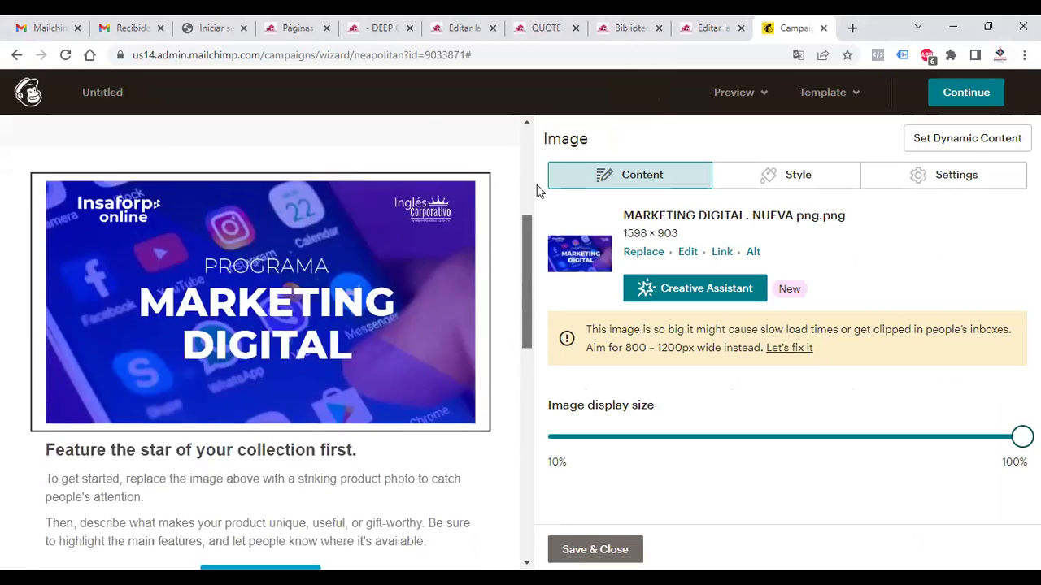
click(529, 183)
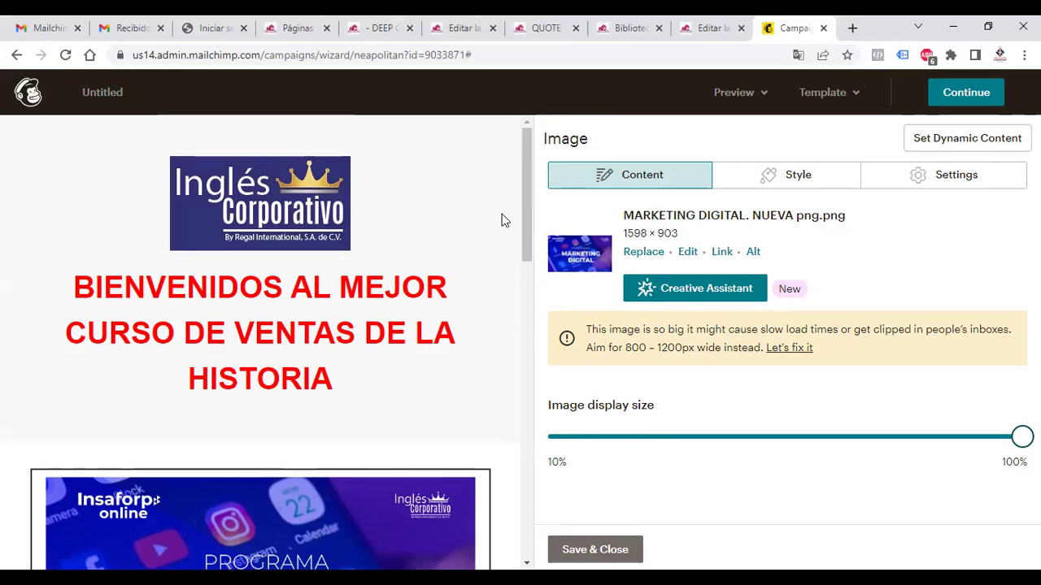
Review the content, style and settings options of the "MARKETING DIGITAL. NUEVA png.png" image block
drag(524, 216, 523, 333)
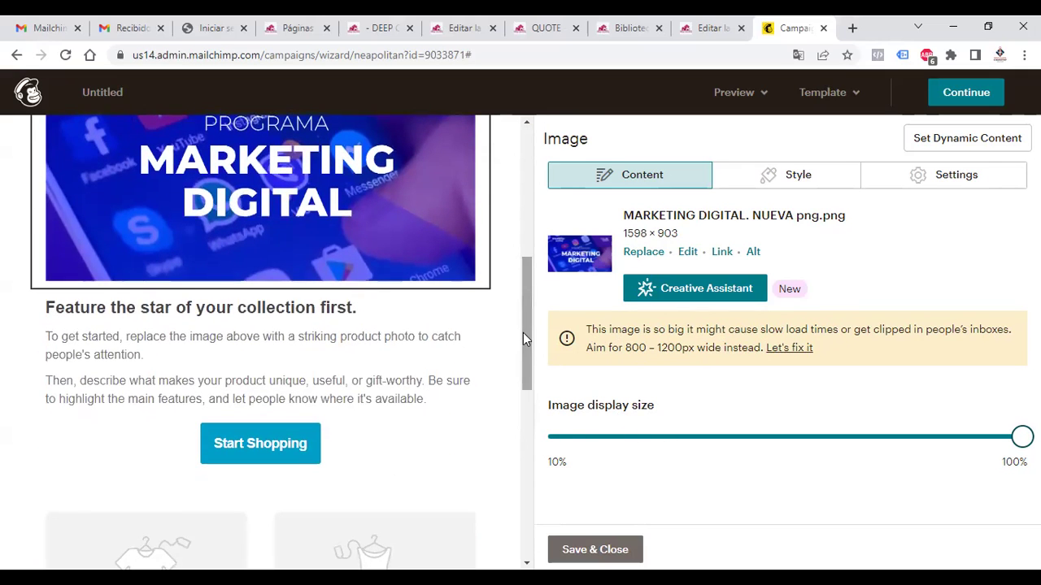
click(348, 333)
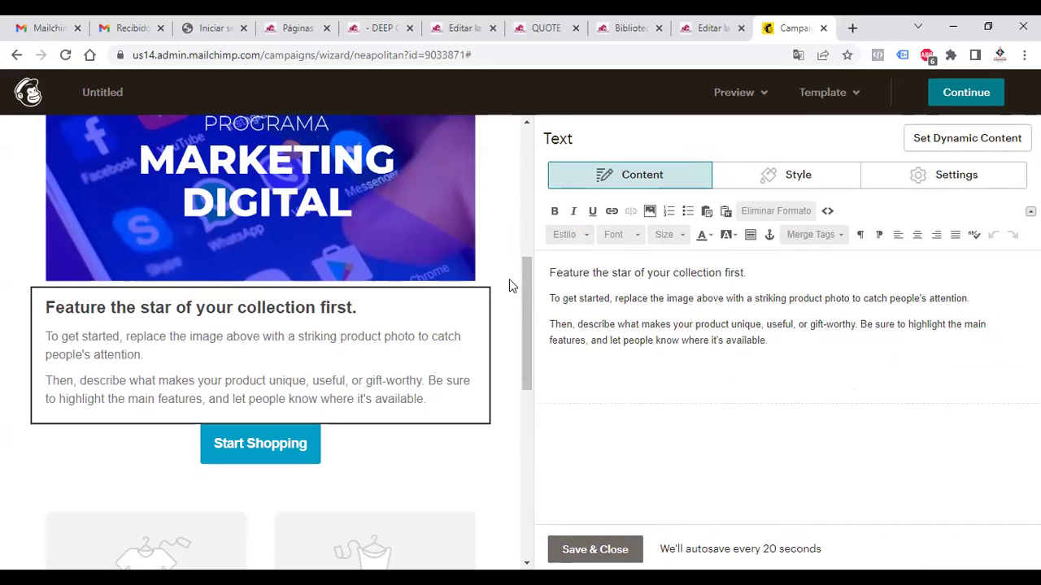
click(469, 270)
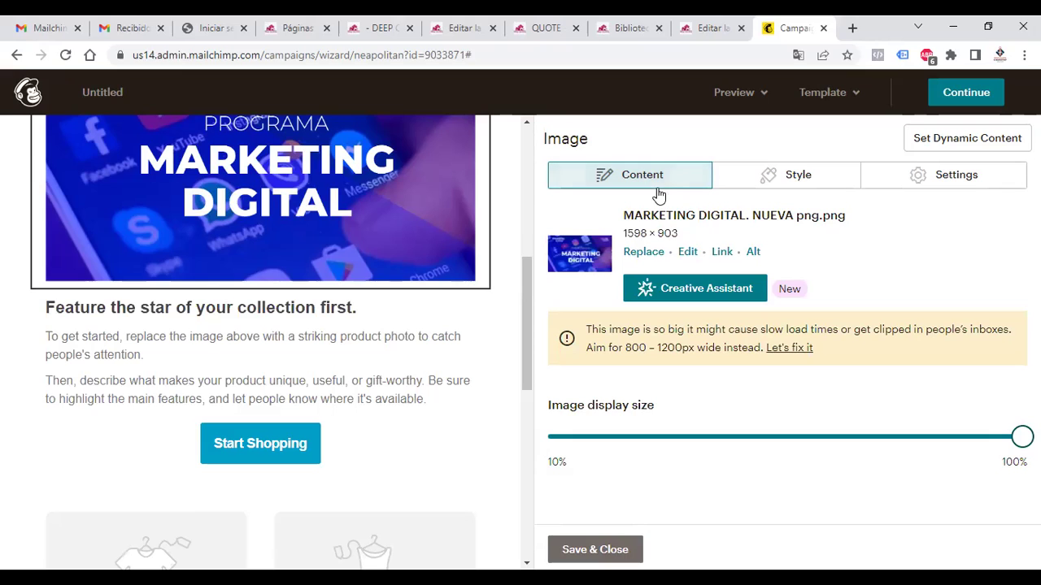
click(747, 189)
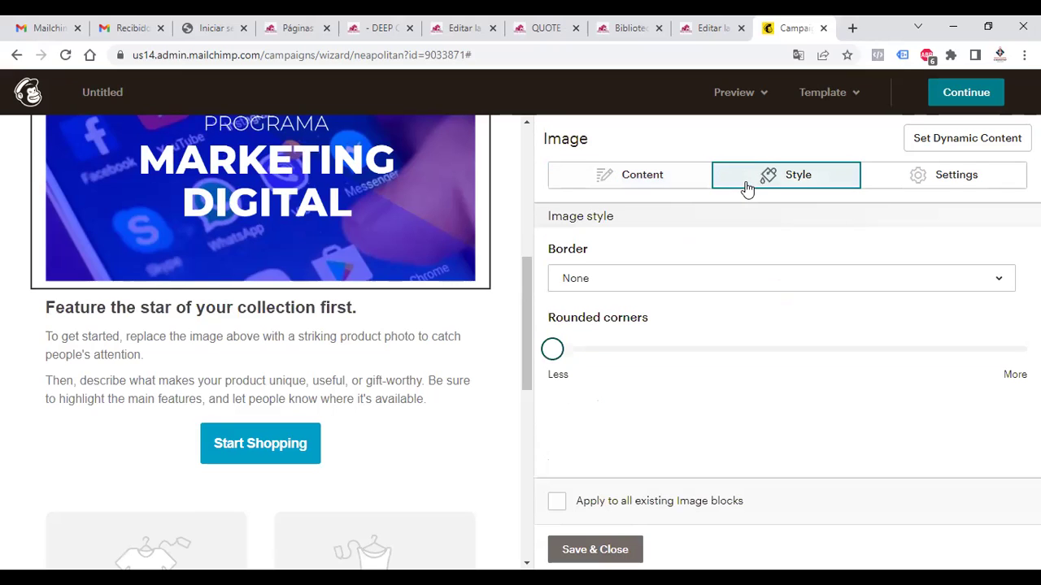
click(891, 180)
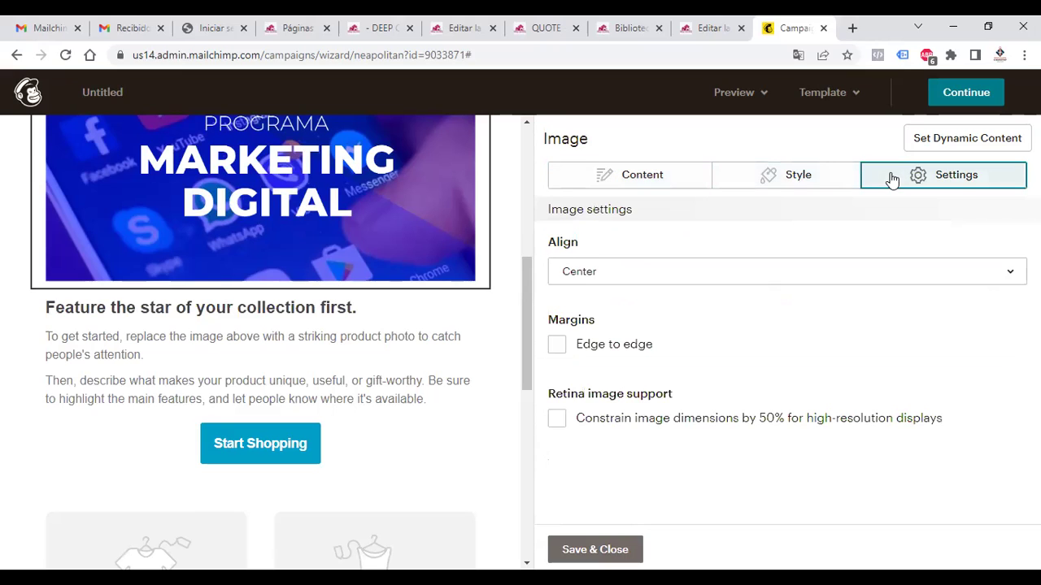
click(570, 181)
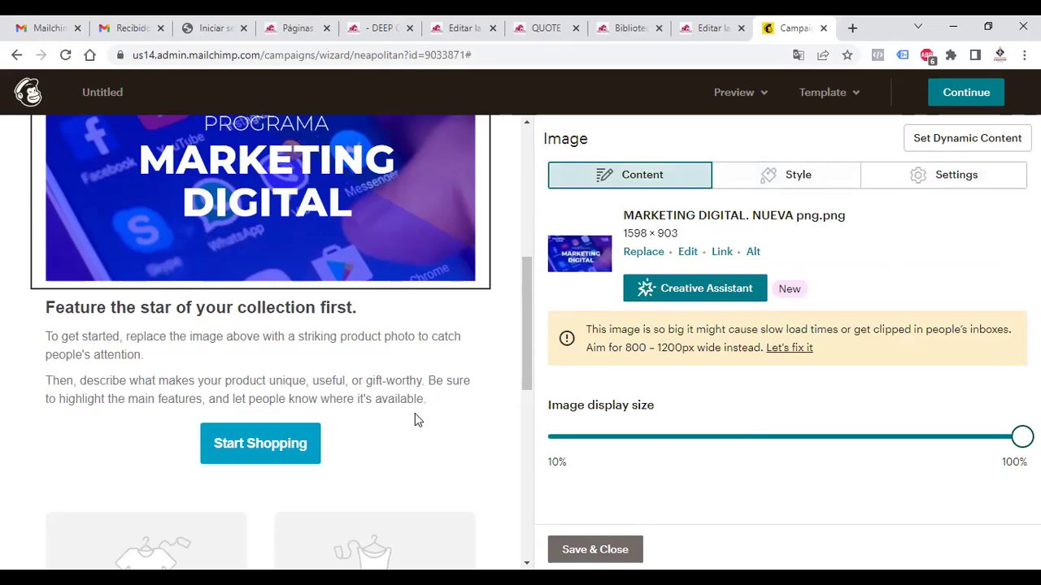
Open the "Feature the star of your collection first." text block for editing and check its Dynamic Content settings
mouse_move(424, 310)
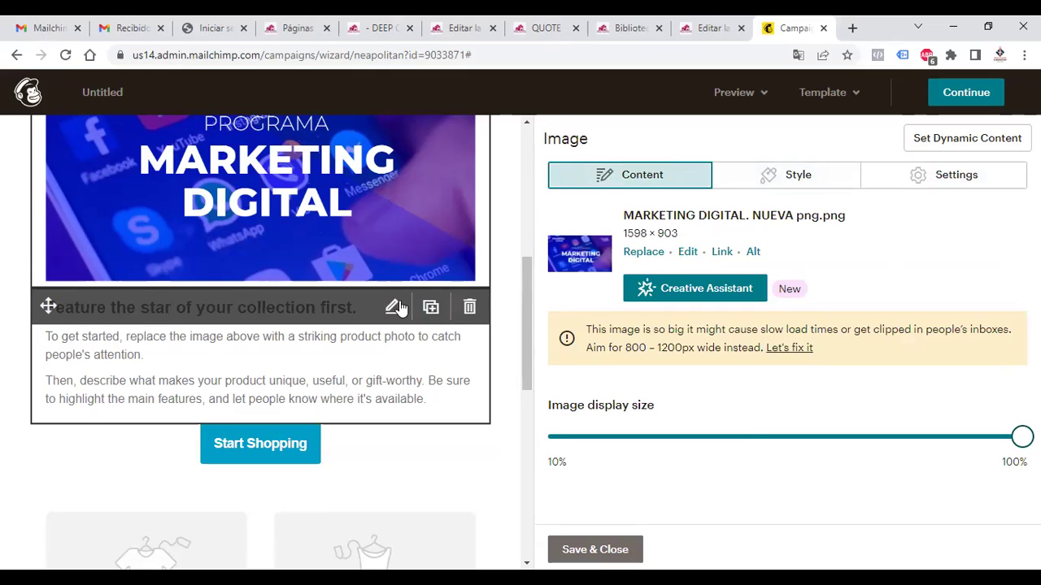
click(393, 308)
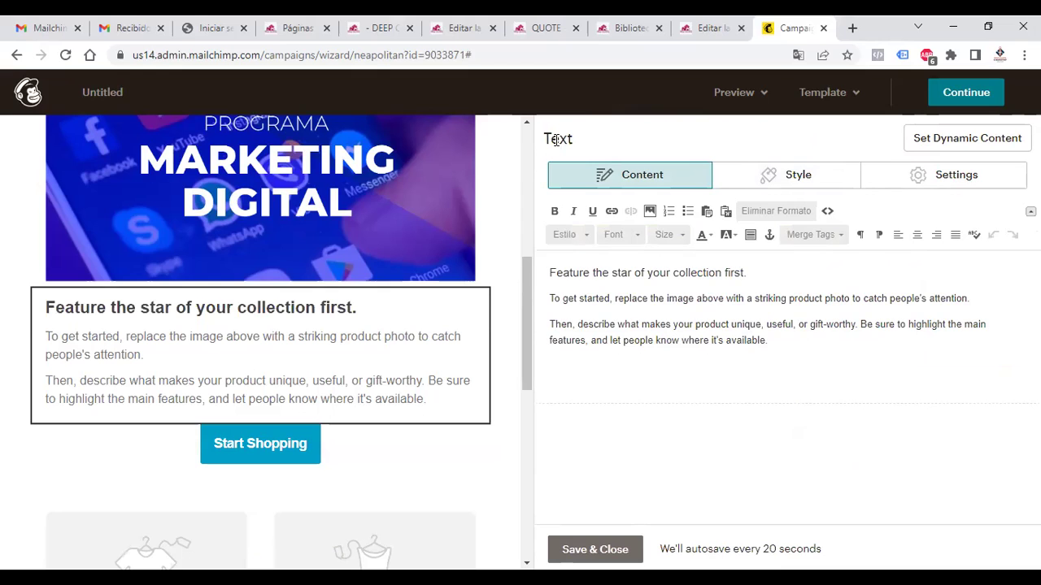
scroll(527, 124, up, 3)
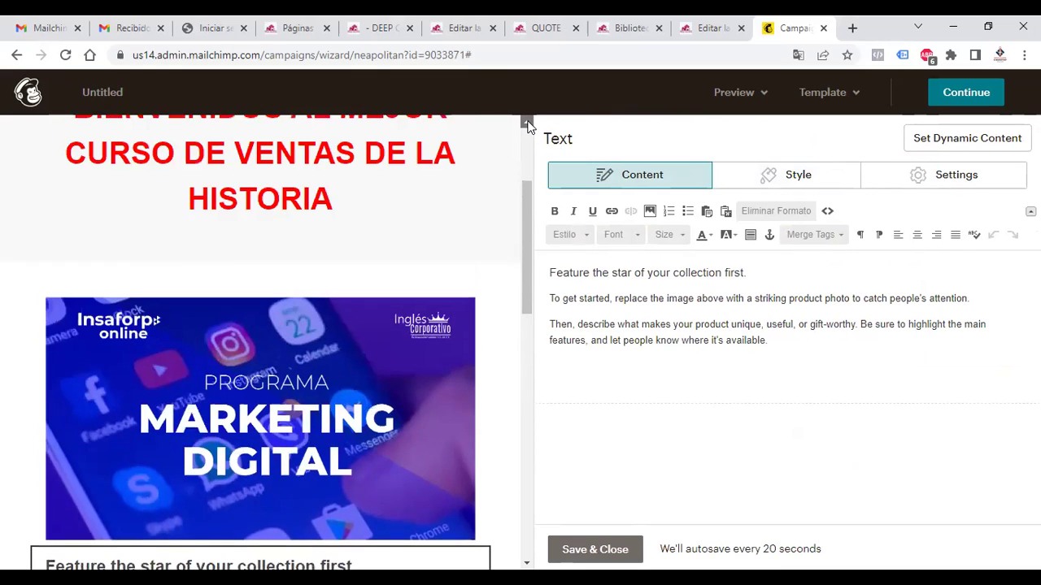
scroll(526, 124, up, 2)
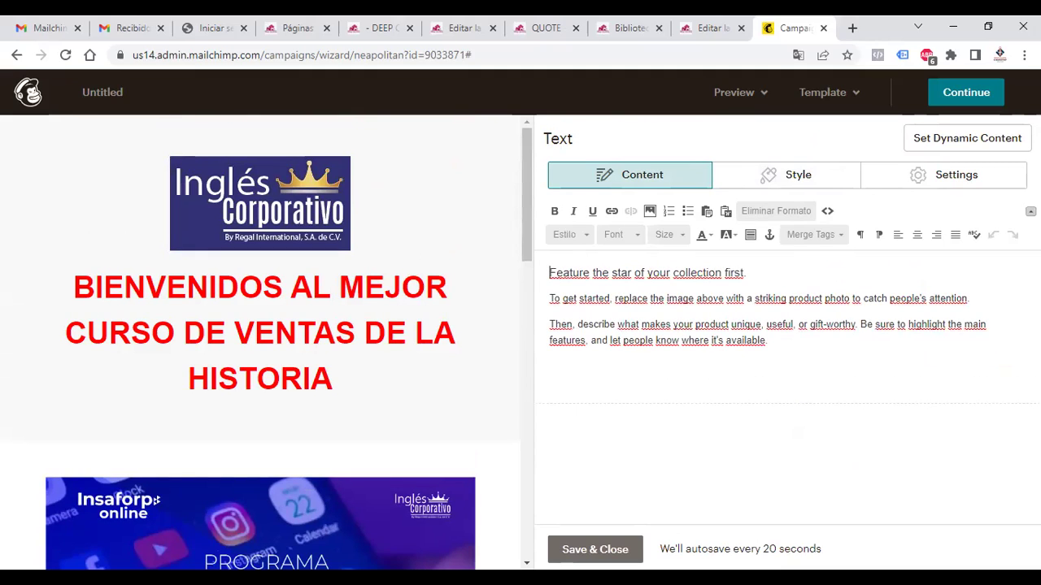
click(997, 146)
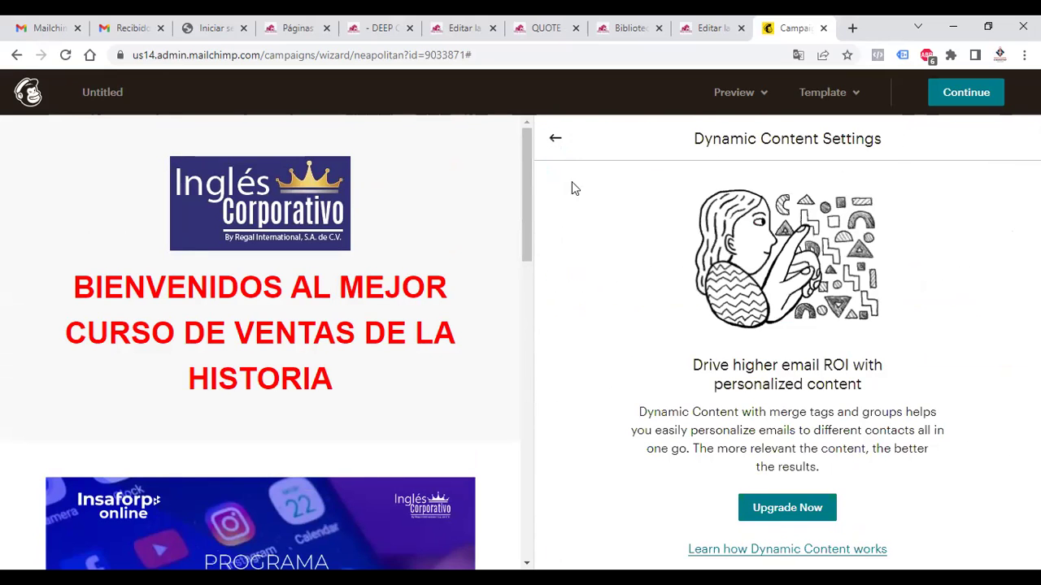
click(553, 143)
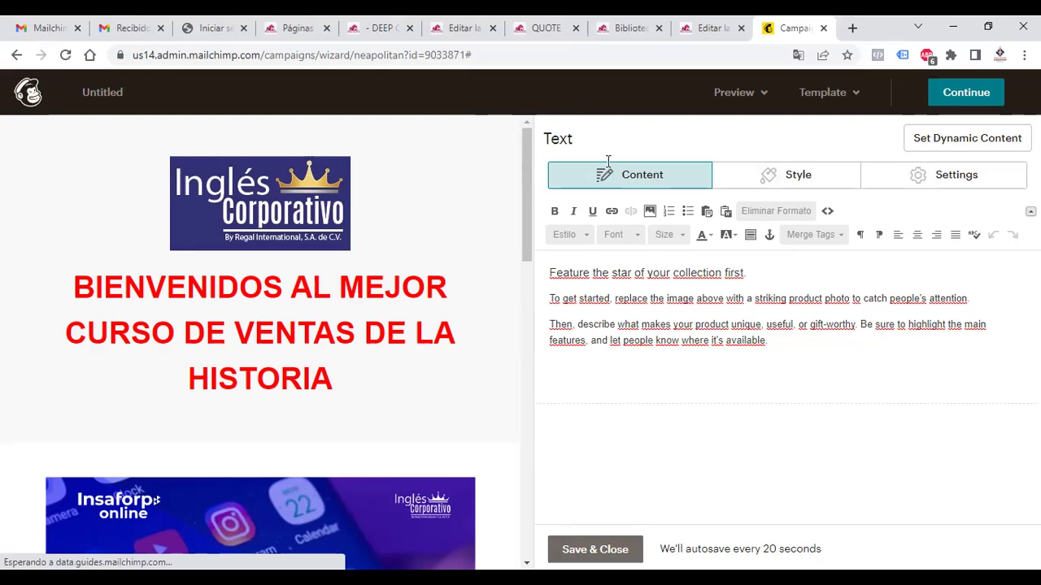
Widen the email preview pane slightly relative to the text editing pane
scroll(530, 258, down, 1)
scroll(530, 259, down, 7)
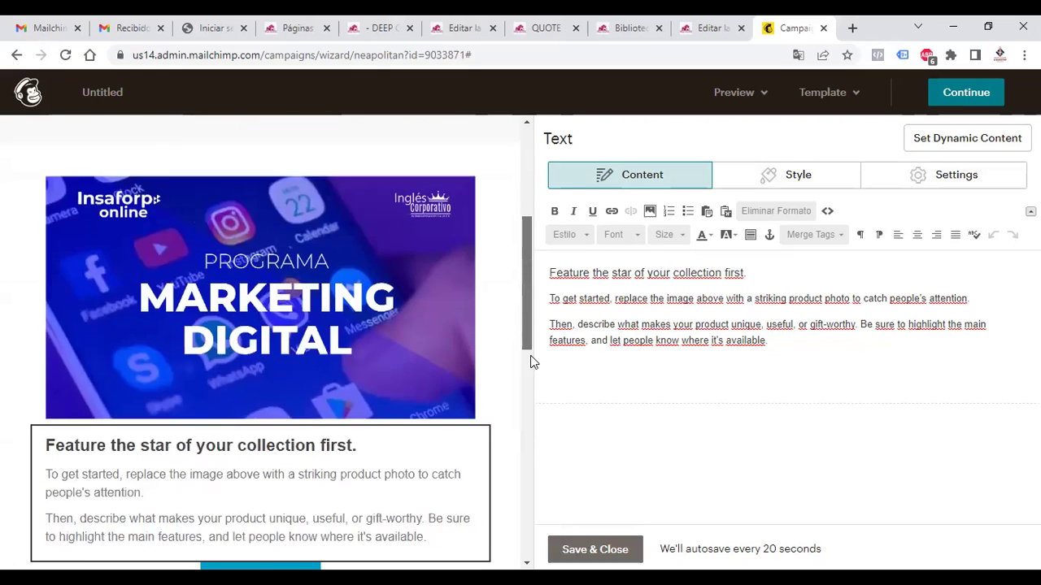
scroll(530, 342, up, 1)
drag(275, 254, 337, 176)
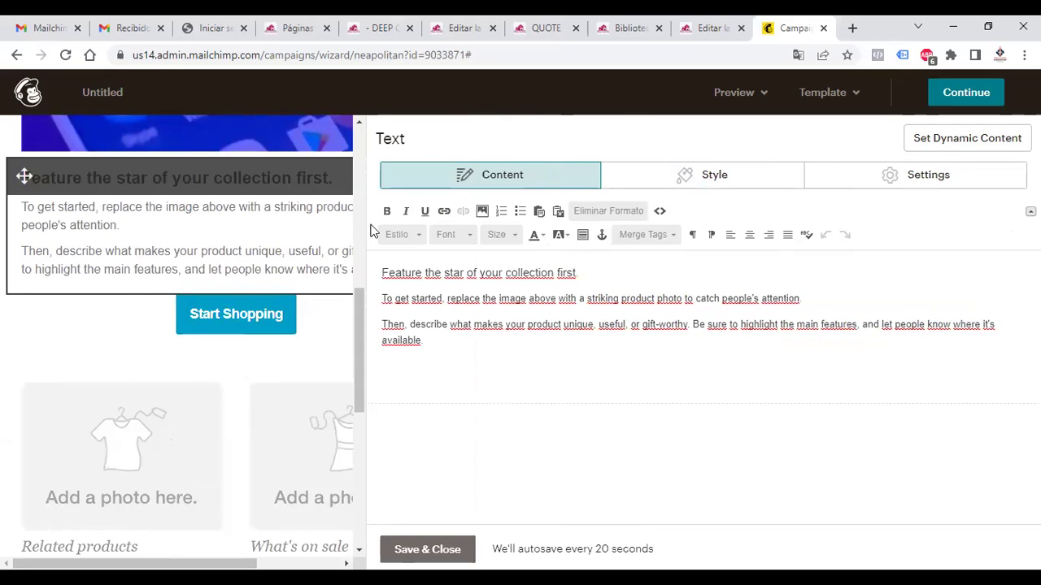
drag(367, 224, 568, 223)
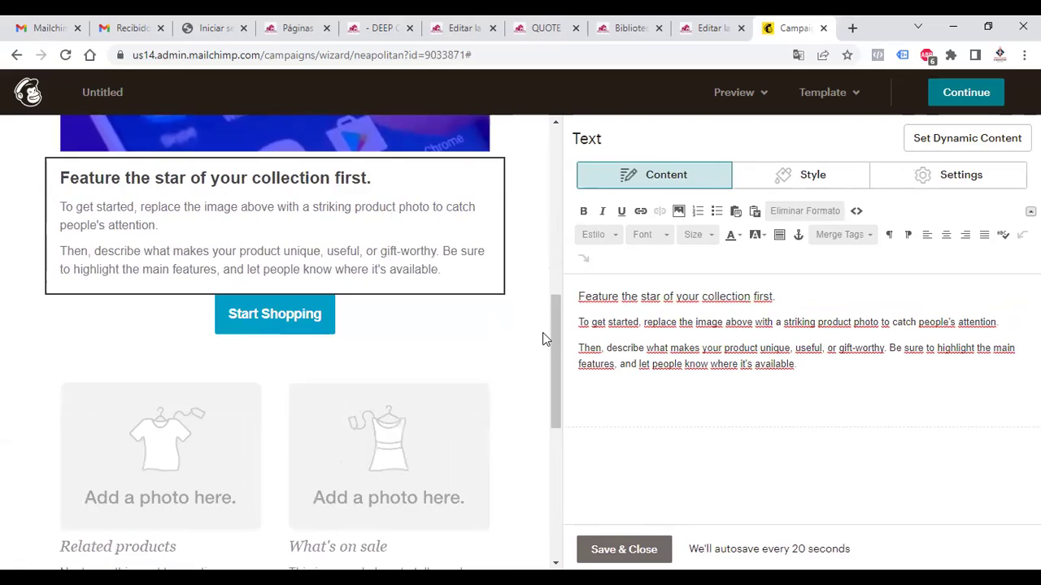
Set the background colour of the header section behind the logo and red heading to dark brown
drag(553, 337, 561, 244)
mouse_move(469, 191)
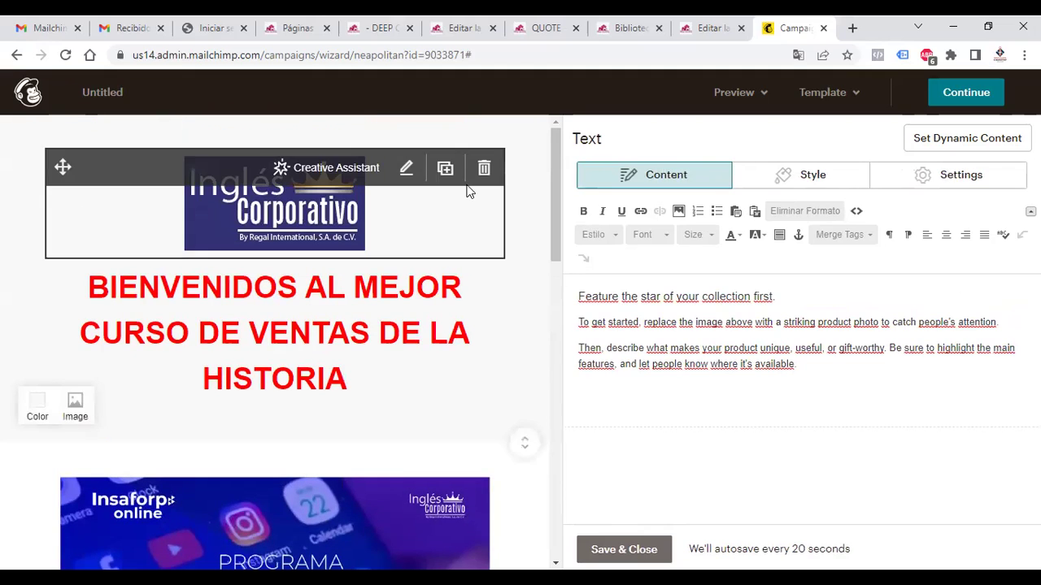
click(33, 411)
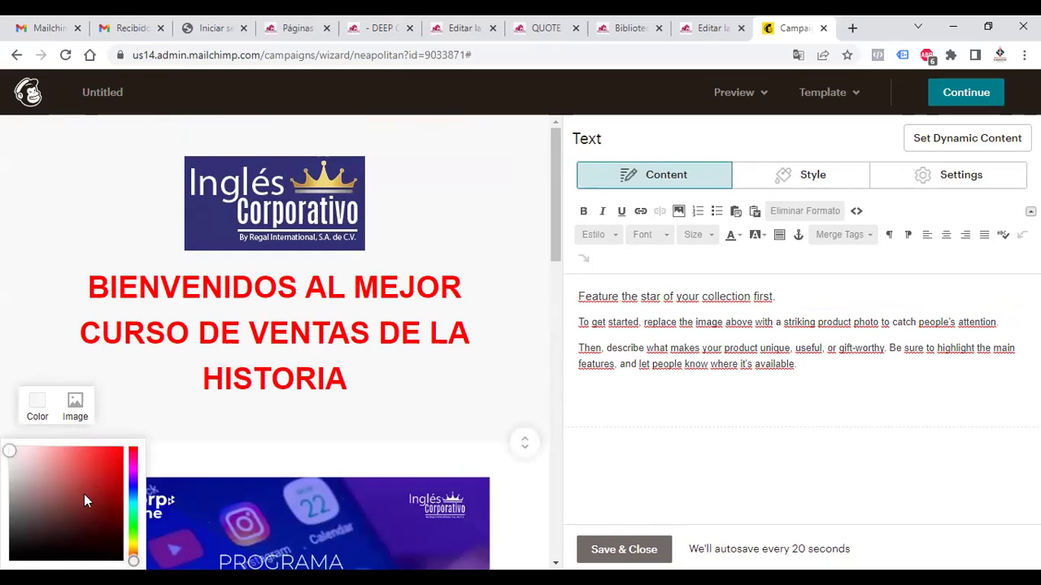
click(40, 530)
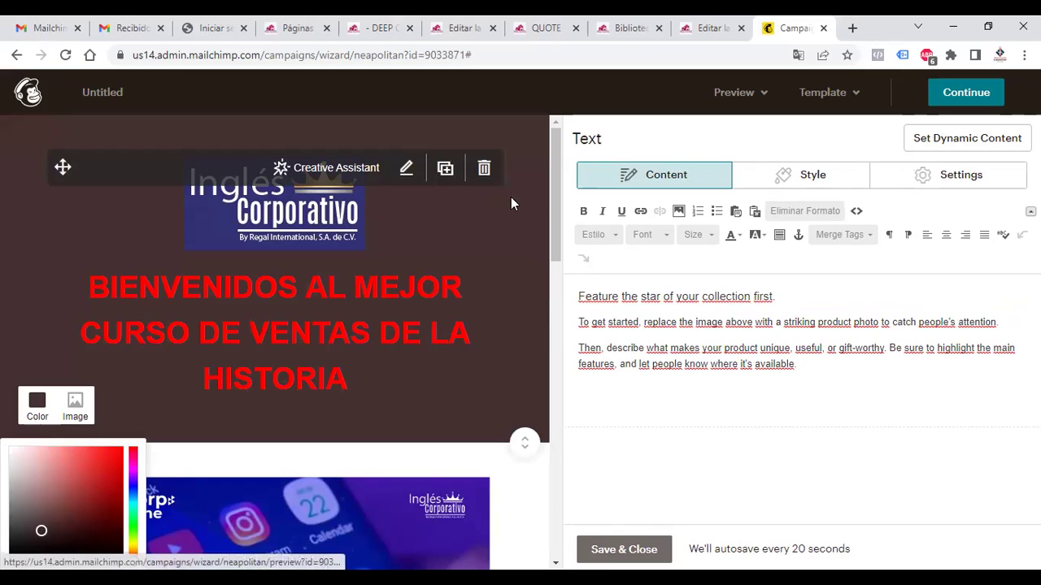
Open the Creative Assistant for the logo, and look through the Featured and Basic layouts for changing the template
mouse_move(369, 177)
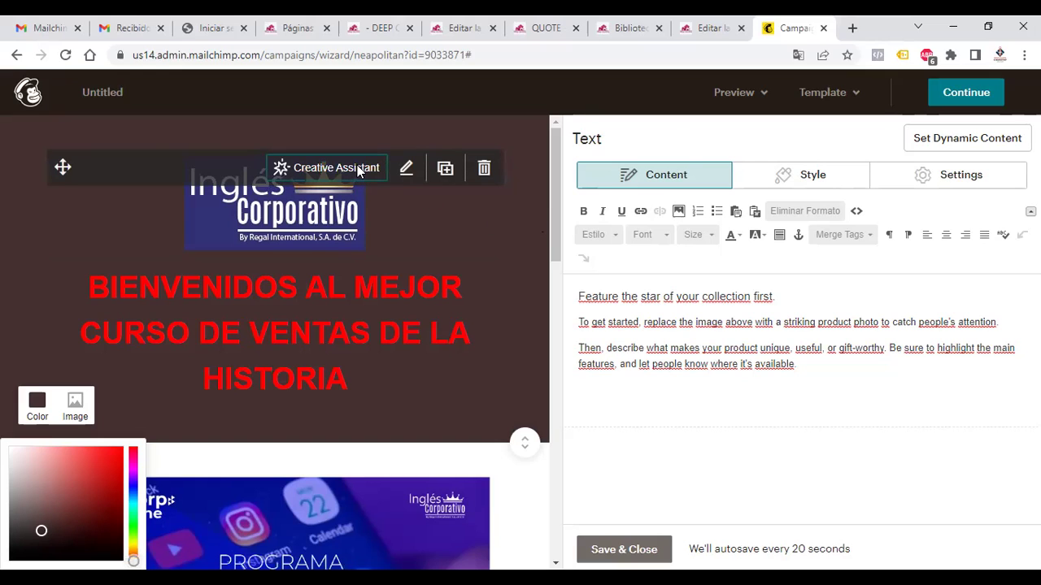
click(358, 168)
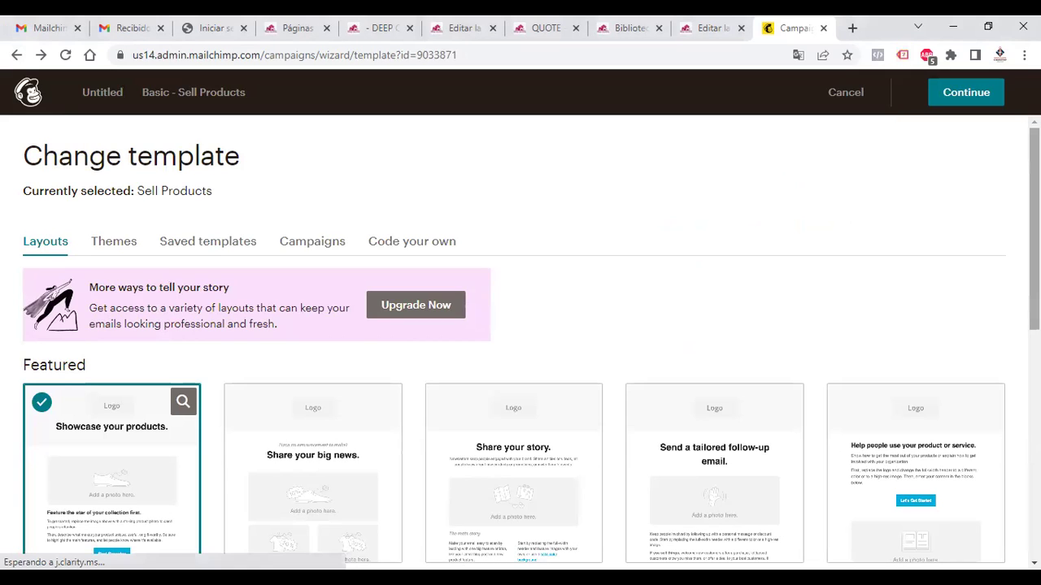
scroll(520, 342, down, 2)
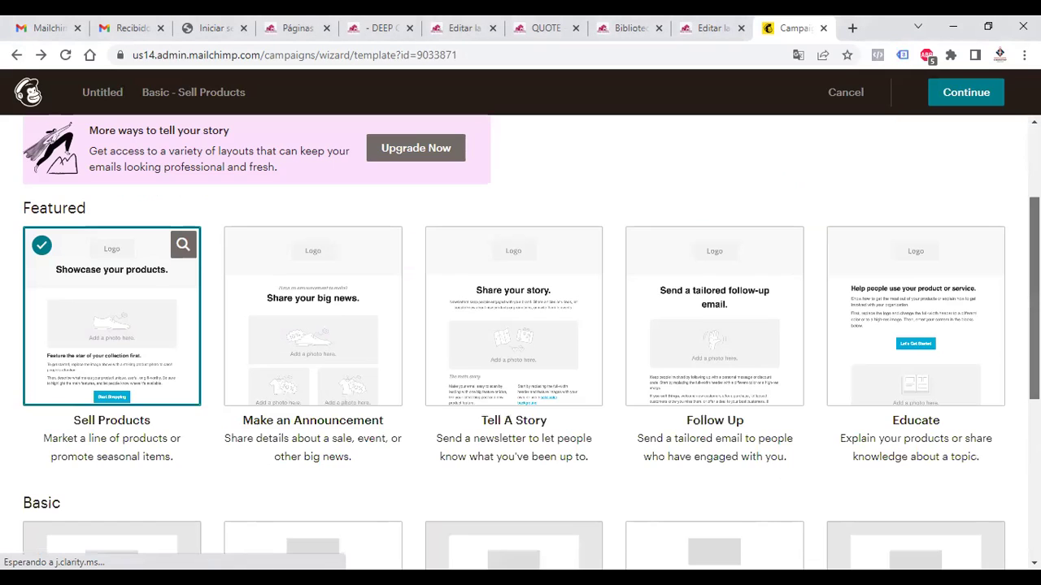
scroll(520, 342, up, 1)
scroll(657, 139, up, 1)
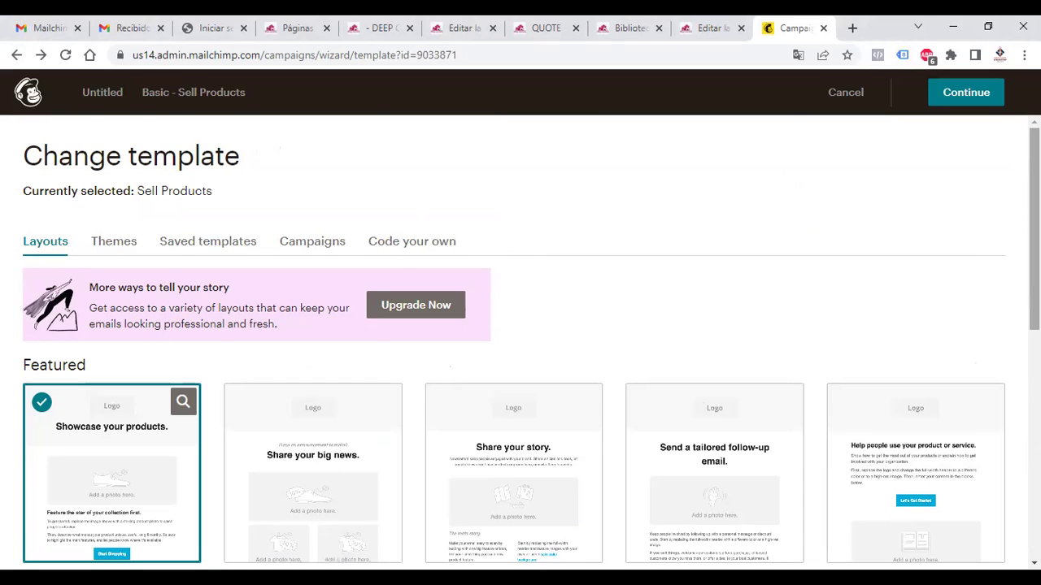
scroll(520, 342, down, 5)
scroll(520, 342, up, 2)
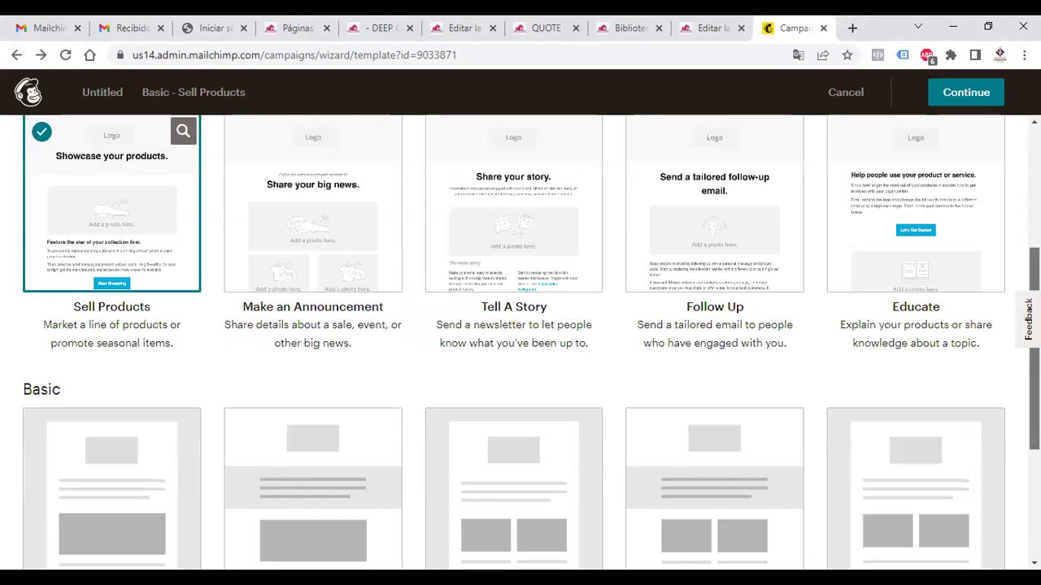
scroll(520, 341, up, 3)
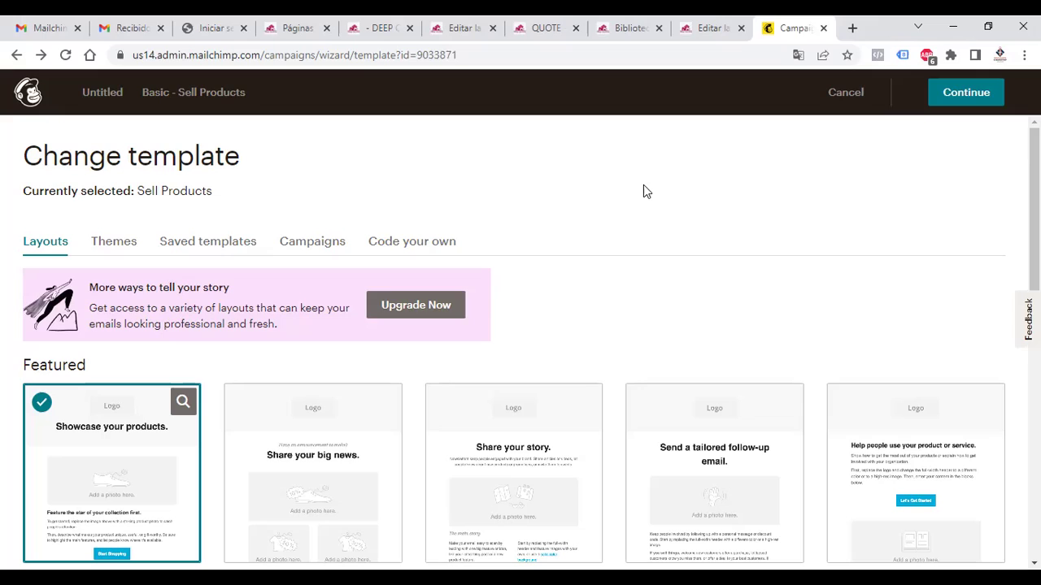
mouse_move(561, 440)
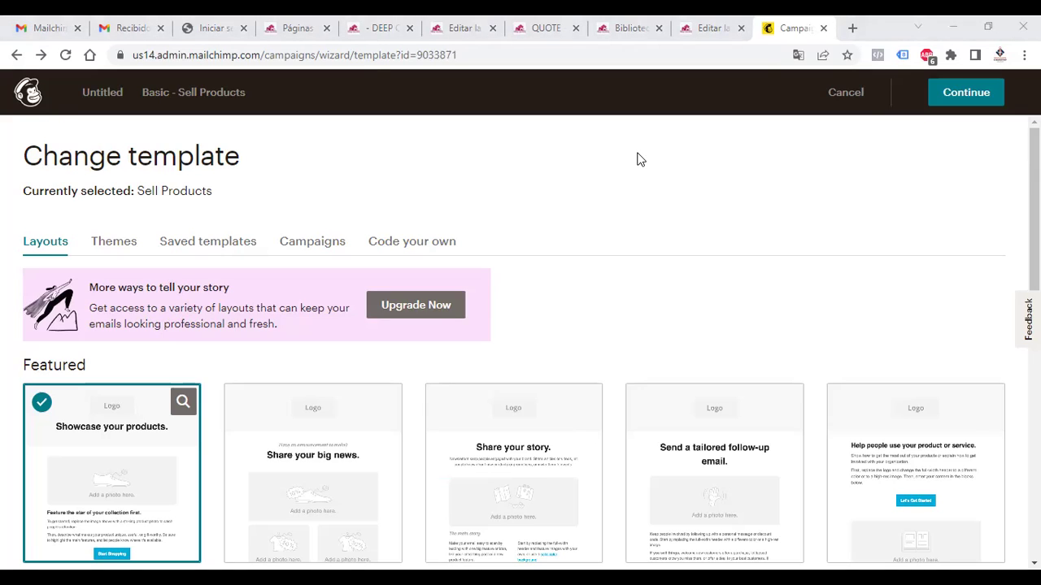
mouse_move(541, 472)
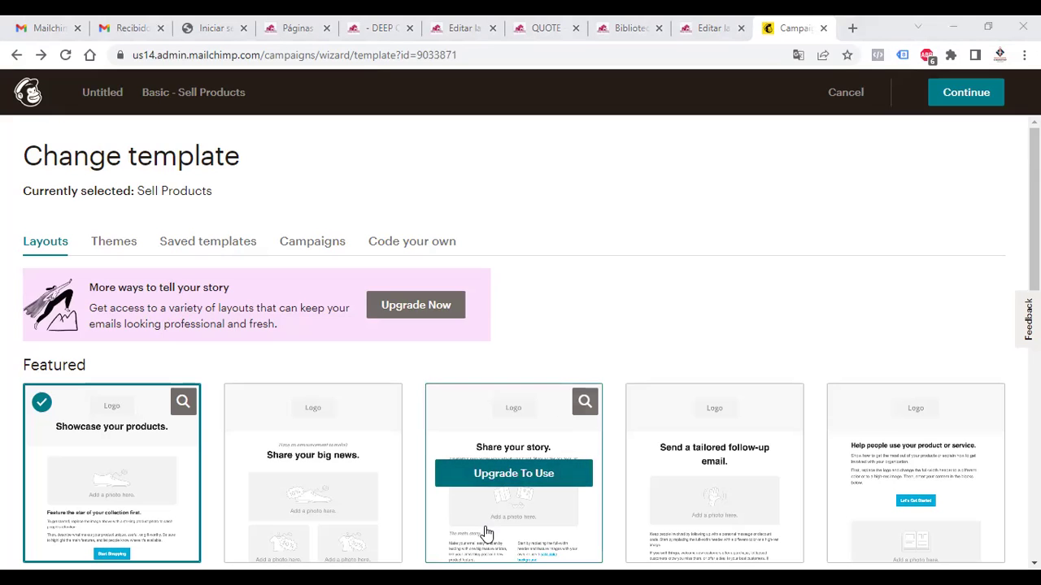